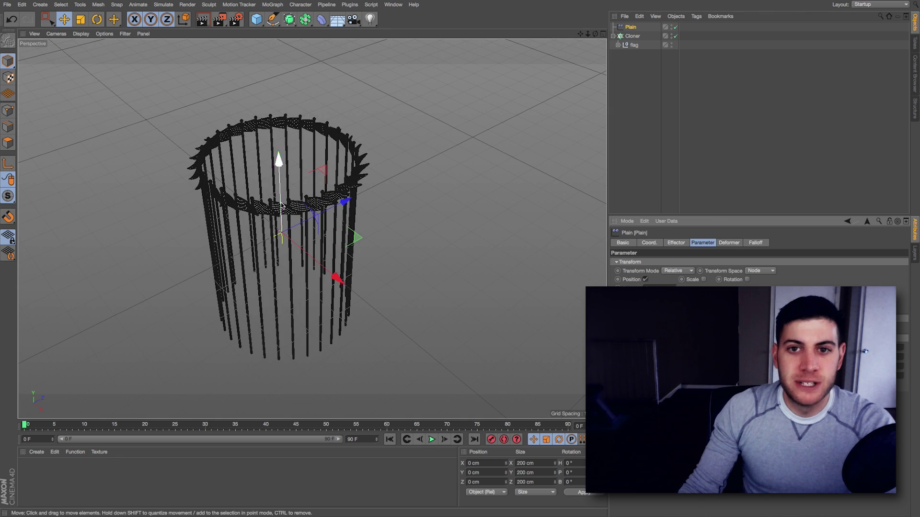
Step: Give the Plain effector a Sphere falloff, offset it to Z about 225 cm and enlarge it to about 817 cm
{"action": "left_click", "coordinate": [756, 243]}
{"action": "left_click", "coordinate": [654, 263]}
{"action": "left_click", "coordinate": [654, 326]}
{"action": "left_click_drag", "start_coordinate": [344, 202], "coordinate": [484, 179]}
{"action": "key", "text": "t"}
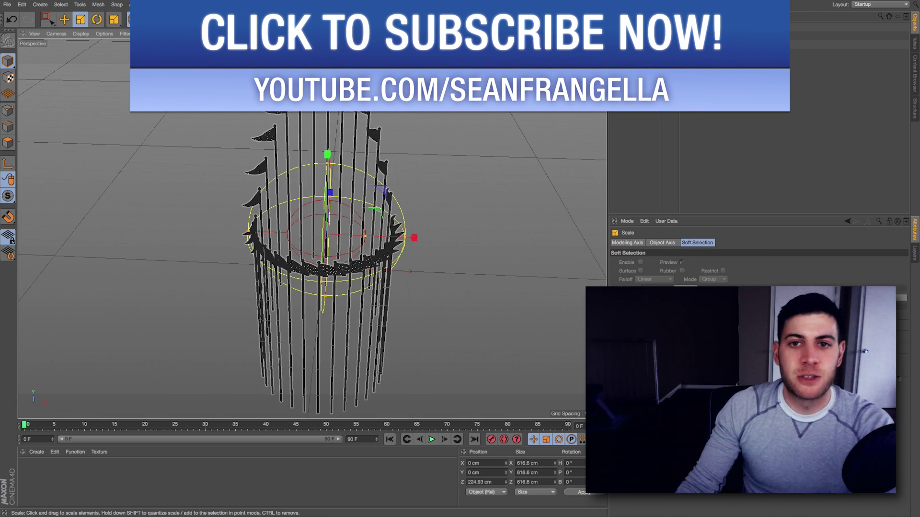
Step: Soften the Plain effector's spherical falloff and raise its strength to about 126%
{"action": "left_click", "coordinate": [747, 243]}
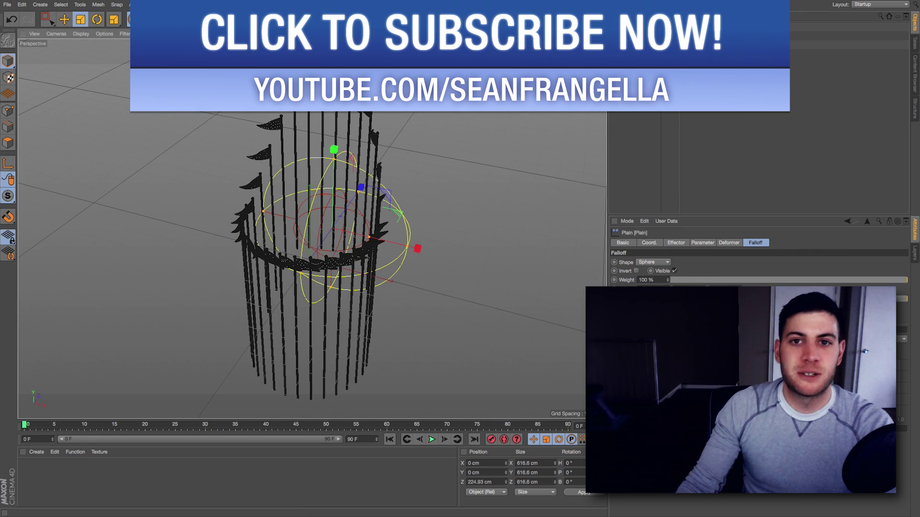
{"action": "left_click_drag", "start_coordinate": [900, 360], "coordinate": [901, 406]}
{"action": "left_click_drag", "start_coordinate": [789, 330], "coordinate": [883, 329]}
{"action": "left_click_drag", "start_coordinate": [402, 250], "coordinate": [374, 254], "text": "alt"}
{"action": "left_click", "coordinate": [675, 242]}
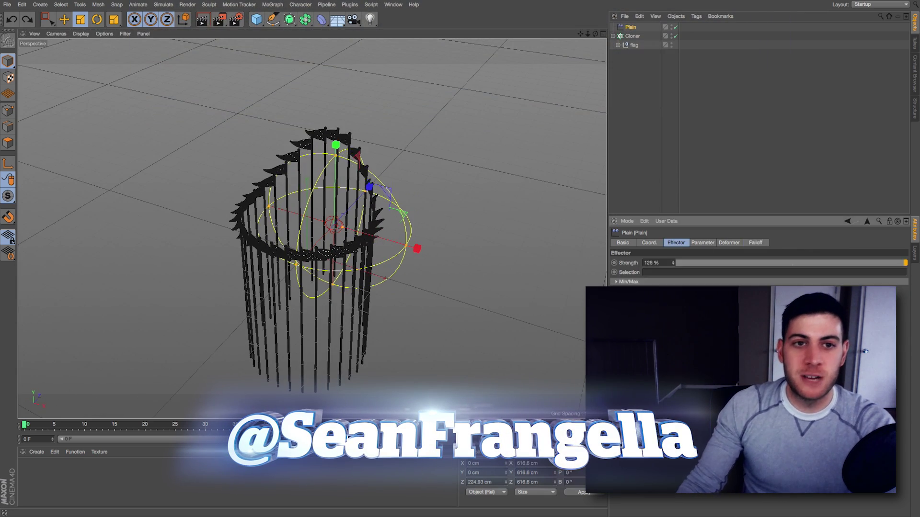
{"action": "left_click_drag", "start_coordinate": [667, 262], "coordinate": [668, 225]}
Step: Try scaling the Plain effector's falloff sphere along its X axis
{"action": "left_click", "coordinate": [755, 243]}
{"action": "left_click_drag", "start_coordinate": [417, 249], "coordinate": [389, 248]}
{"action": "key", "text": "super+z"}
{"action": "scroll", "coordinate": [389, 248], "scroll_direction": "down", "scroll_amount": 2}
Step: Duplicate the Plain effector on the opposite side of the flag ring and give the copy a negative strength
{"action": "left_click", "coordinate": [630, 27]}
{"action": "left_click_drag", "start_coordinate": [900, 406], "coordinate": [900, 404]}
{"action": "left_click_drag", "start_coordinate": [517, 311], "coordinate": [416, 172], "text": "alt"}
{"action": "key", "text": "e"}
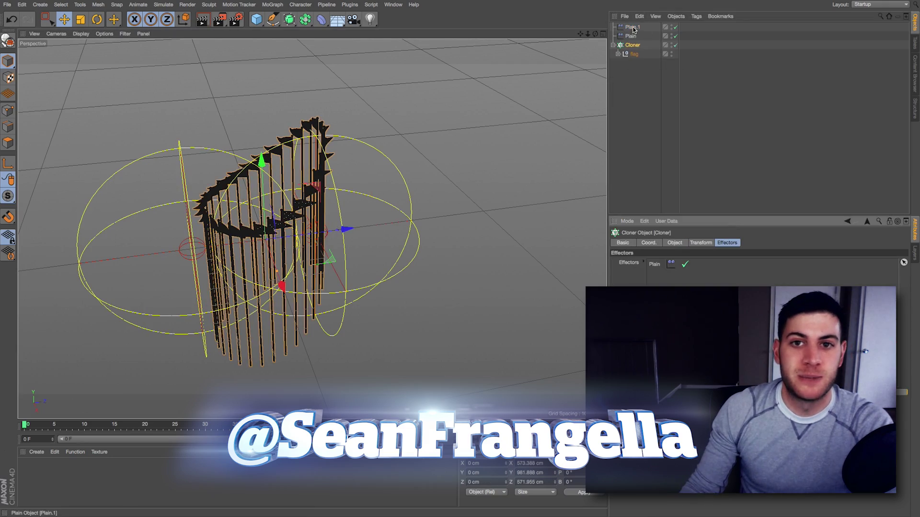
{"action": "left_click", "coordinate": [676, 243]}
{"action": "type", "text": "-"}
{"action": "key", "text": "Return"}
{"action": "left_click_drag", "start_coordinate": [364, 177], "coordinate": [435, 169], "text": "alt"}
Step: Preview the flag ring and base in perspective with an interactive render region framing the whole trophy
{"action": "left_click", "coordinate": [747, 96]}
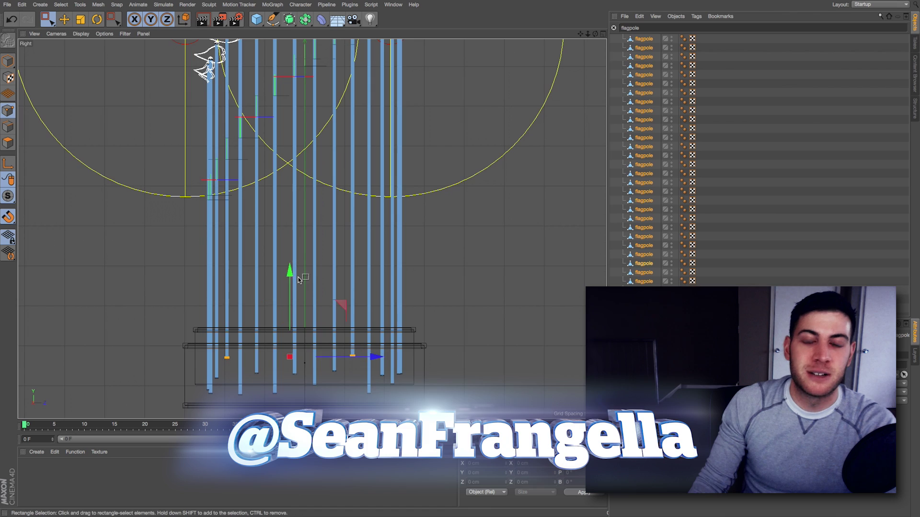
{"action": "key", "text": "F5"}
{"action": "key", "text": "F1"}
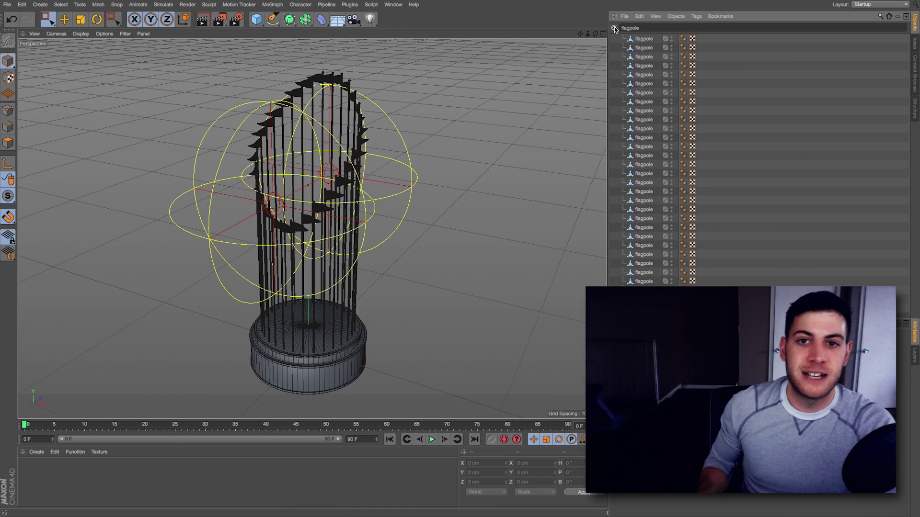
{"action": "key", "text": "alt+r"}
{"action": "left_click_drag", "start_coordinate": [449, 320], "coordinate": [457, 412]}
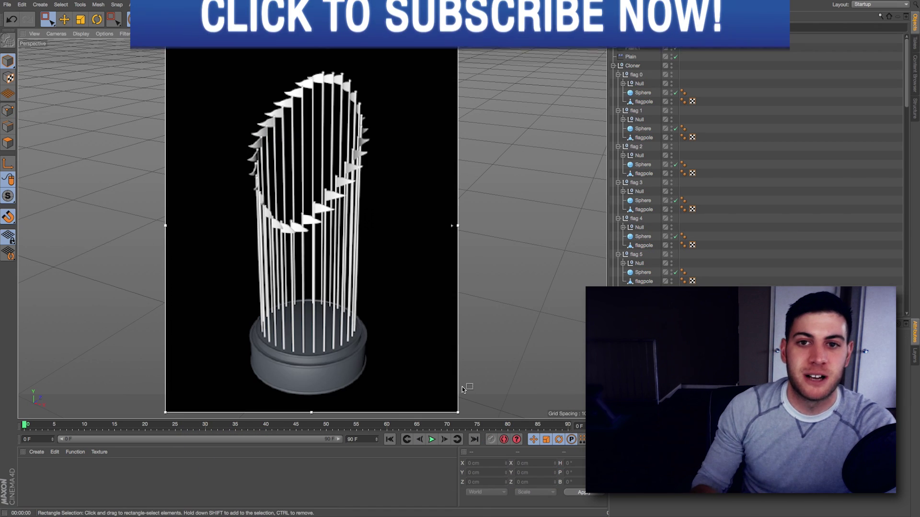
{"action": "key", "text": "alt+r"}
Step: Open the Picture Viewer and review the earlier WorldSeries_Flags renders
{"action": "left_click", "coordinate": [612, 66]}
{"action": "left_click_drag", "start_coordinate": [421, 208], "coordinate": [438, 208], "text": "alt"}
{"action": "left_click", "coordinate": [392, 4]}
{"action": "left_click", "coordinate": [407, 170]}
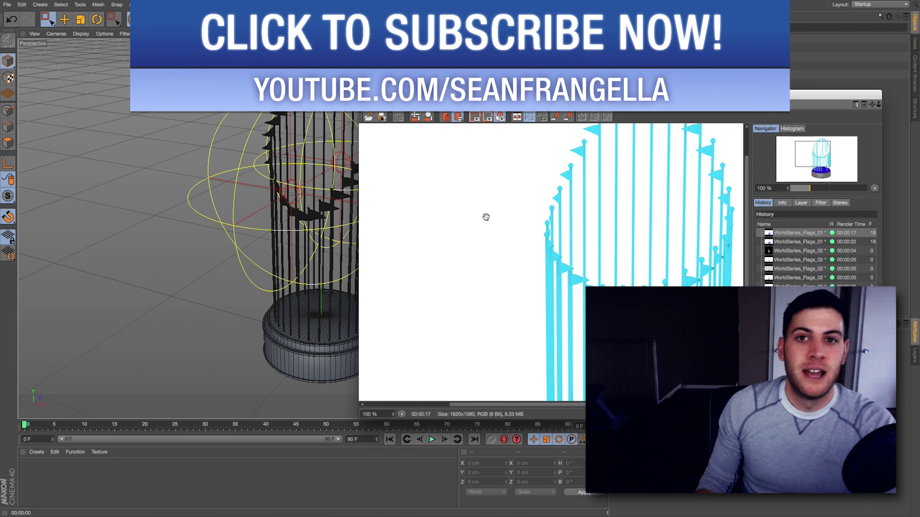
{"action": "left_click_drag", "start_coordinate": [431, 94], "coordinate": [301, 14]}
{"action": "scroll", "coordinate": [420, 196], "scroll_direction": "down", "scroll_amount": 1}
{"action": "left_click_drag", "start_coordinate": [750, 366], "coordinate": [774, 515]}
{"action": "left_click_drag", "start_coordinate": [623, 40], "coordinate": [671, 21]}
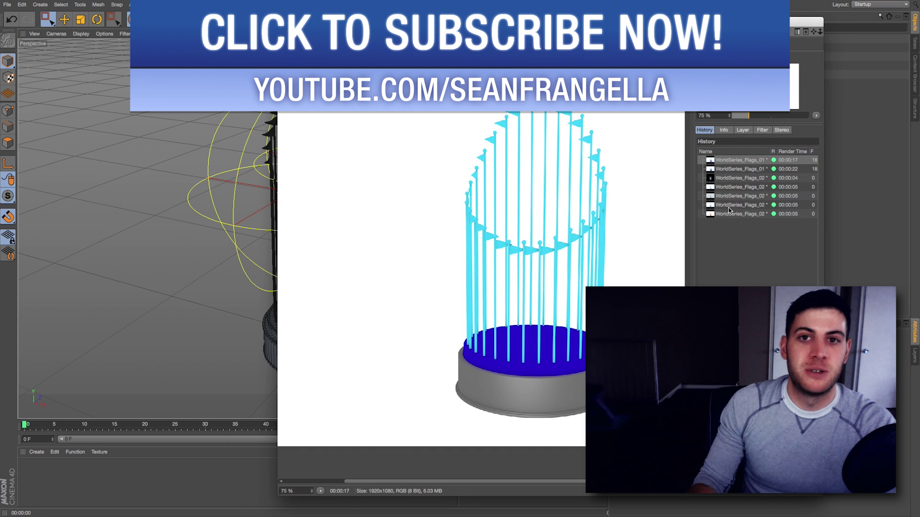
{"action": "left_click", "coordinate": [728, 206]}
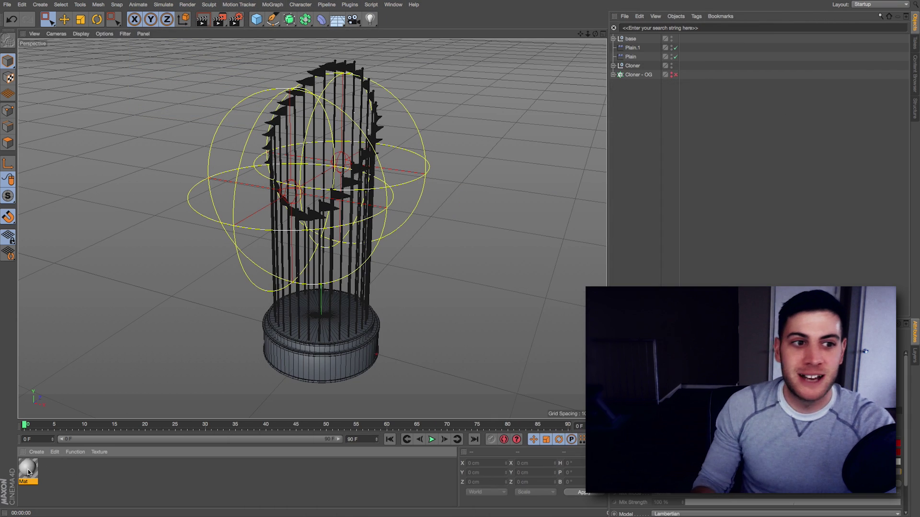
Step: Name the new material flags and enable only its Luminance channel, turning off Color and Reflectance
{"action": "type", "text": "flags"}
{"action": "key", "text": "Return"}
{"action": "double_click", "coordinate": [28, 468]}
{"action": "left_click", "coordinate": [179, 191]}
{"action": "left_click", "coordinate": [179, 156]}
{"action": "left_click", "coordinate": [179, 173]}
Step: Set the flags material's luminance colour to light blue and apply the material to the Cloner group
{"action": "left_click", "coordinate": [254, 92]}
{"action": "left_click", "coordinate": [193, 81]}
{"action": "left_click_drag", "start_coordinate": [237, 62], "coordinate": [339, 107]}
{"action": "left_click", "coordinate": [404, 262]}
{"action": "left_click", "coordinate": [410, 272]}
{"action": "left_click", "coordinate": [394, 293]}
{"action": "left_click", "coordinate": [141, 62]}
{"action": "left_click_drag", "start_coordinate": [28, 468], "coordinate": [643, 65]}
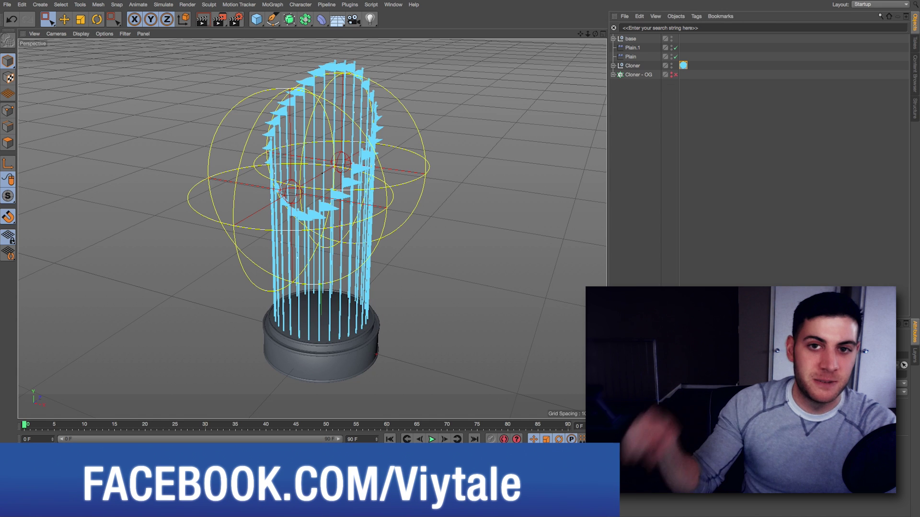
Step: Set a luminance material to blue with H 237.969°, S 100% and V 100%, and colour the trophy base
{"action": "double_click", "coordinate": [28, 468]}
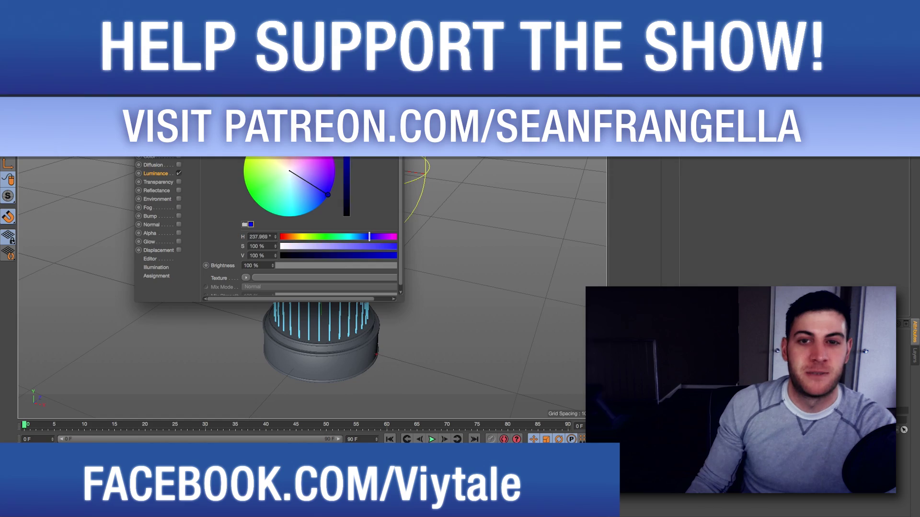
{"action": "left_click", "coordinate": [140, 63]}
{"action": "left_click_drag", "start_coordinate": [72, 468], "coordinate": [302, 364]}
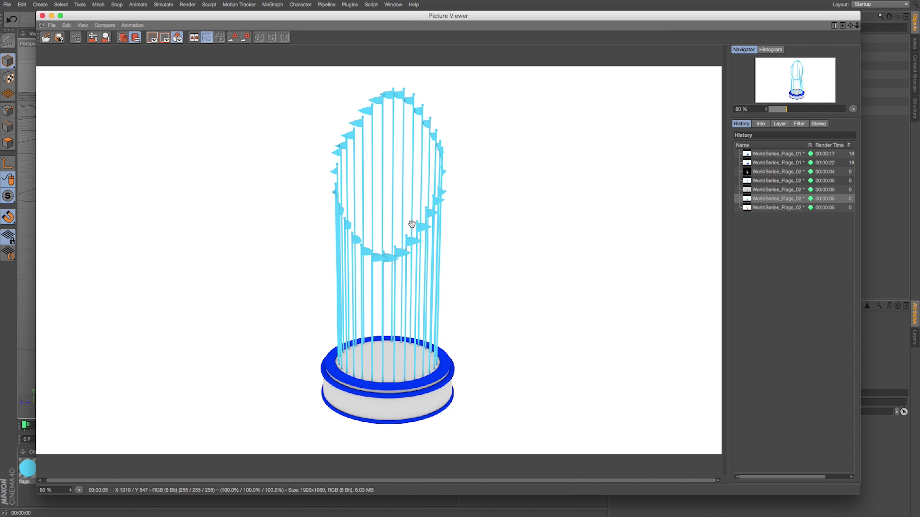
Step: Compare the last two WorldSeries_Flags_02 renders in the Picture Viewer and close it
{"action": "left_click", "coordinate": [758, 208]}
{"action": "left_click", "coordinate": [758, 202]}
{"action": "left_click", "coordinate": [759, 208]}
{"action": "left_click", "coordinate": [758, 201]}
{"action": "left_click", "coordinate": [759, 208]}
{"action": "left_click", "coordinate": [758, 200]}
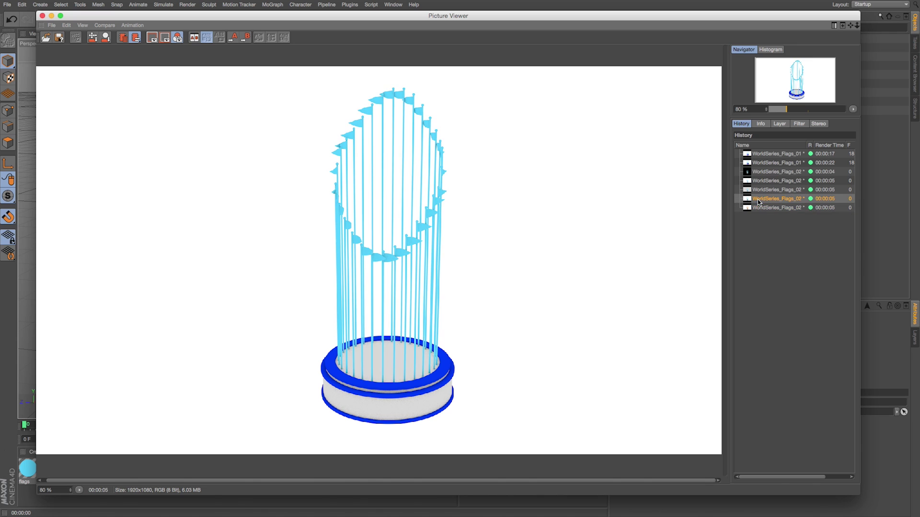
{"action": "left_click", "coordinate": [759, 210]}
{"action": "left_click", "coordinate": [42, 16]}
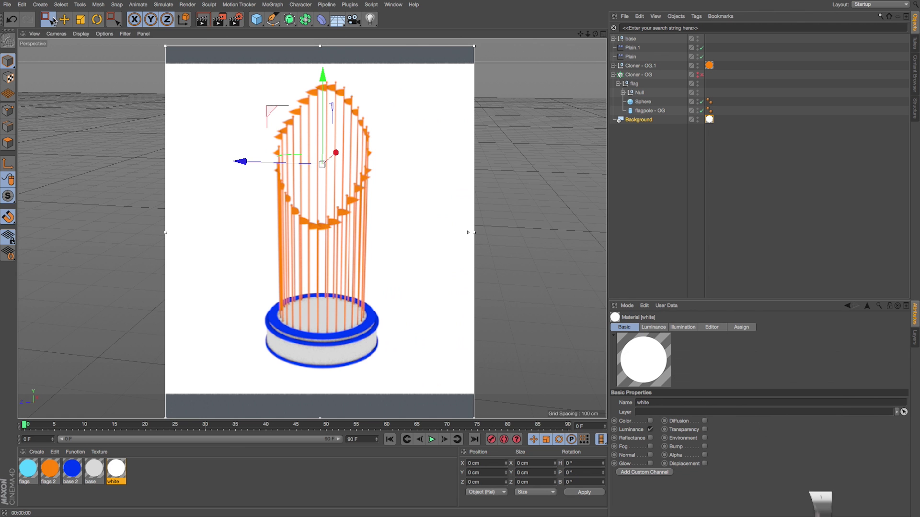
Step: Examine the orange trophy from several angles, switching the interactive render region on and off
{"action": "key", "text": "alt+r"}
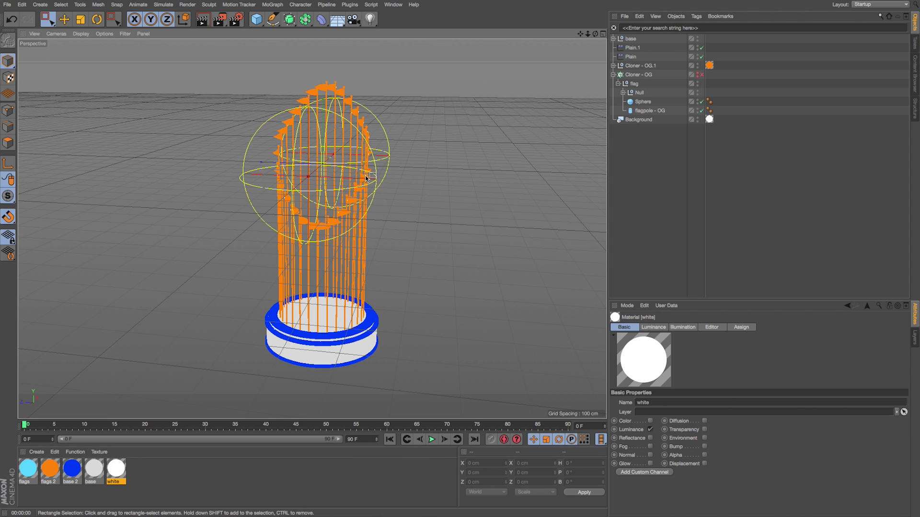
{"action": "left_click_drag", "start_coordinate": [369, 178], "coordinate": [414, 148], "text": "alt"}
{"action": "key", "text": "alt+r"}
{"action": "key", "text": "alt+r"}
{"action": "key", "text": "alt+r"}
{"action": "scroll", "coordinate": [412, 148], "scroll_direction": "up", "scroll_amount": 5}
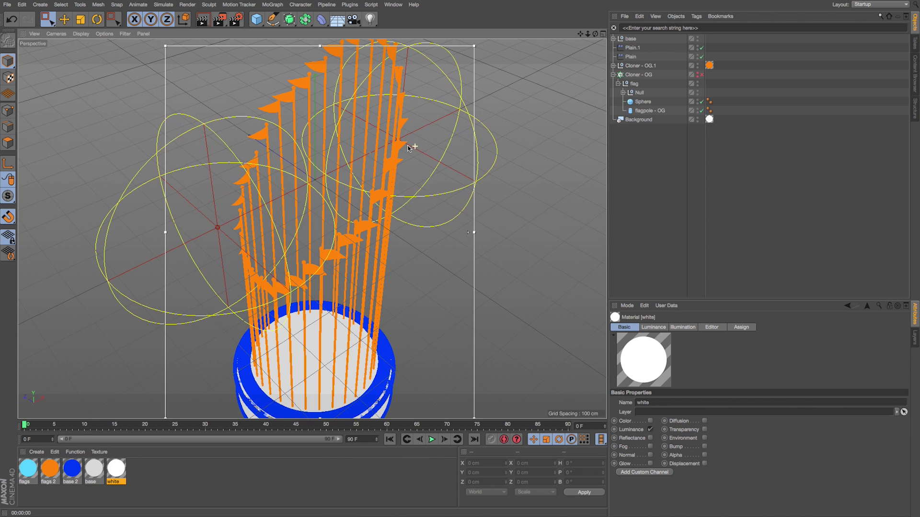
{"action": "left_click_drag", "start_coordinate": [372, 155], "coordinate": [481, 168], "text": "alt"}
{"action": "key", "text": "alt+r"}
{"action": "left_click_drag", "start_coordinate": [580, 34], "coordinate": [464, 107]}
{"action": "left_click_drag", "start_coordinate": [508, 172], "coordinate": [399, 152], "text": "alt"}
Step: Hide the Cloner - OG.1 group and toggle the Cloner - OG generator to compare its clones with the single source flag
{"action": "left_click", "coordinate": [612, 75]}
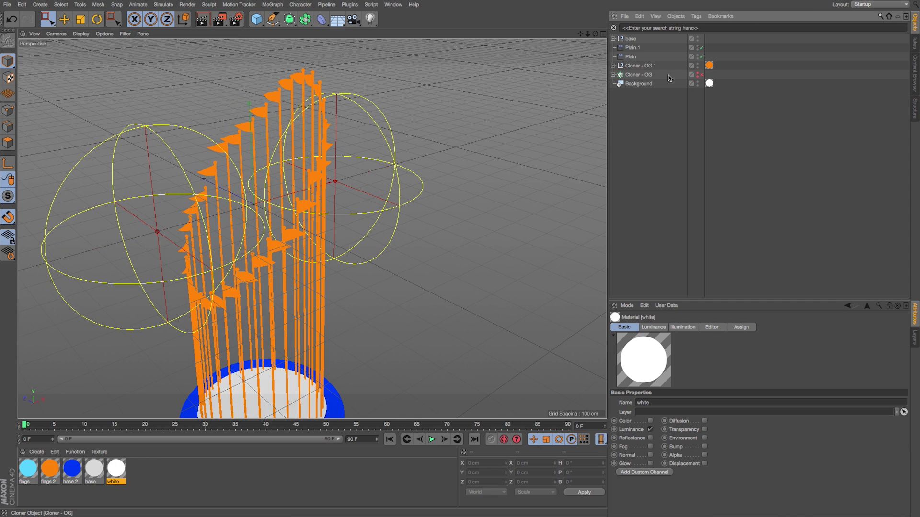
{"action": "left_click", "coordinate": [697, 66]}
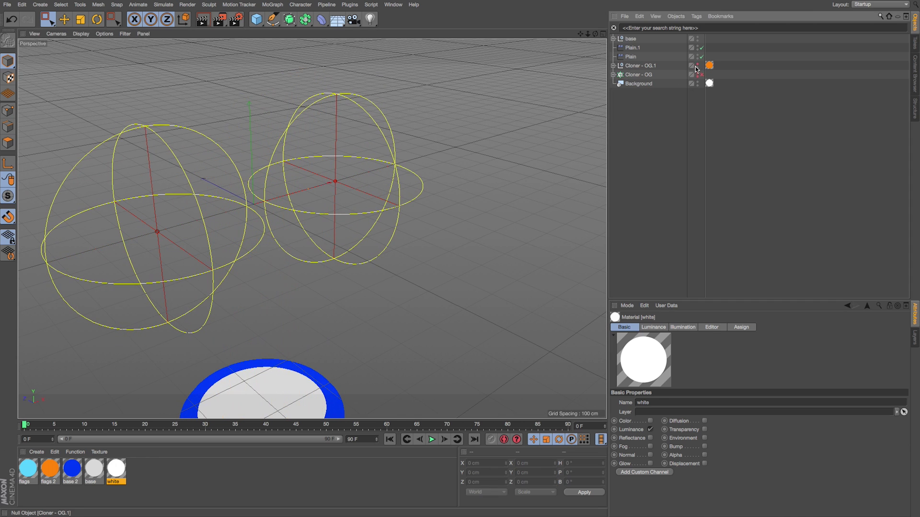
{"action": "left_click", "coordinate": [698, 73]}
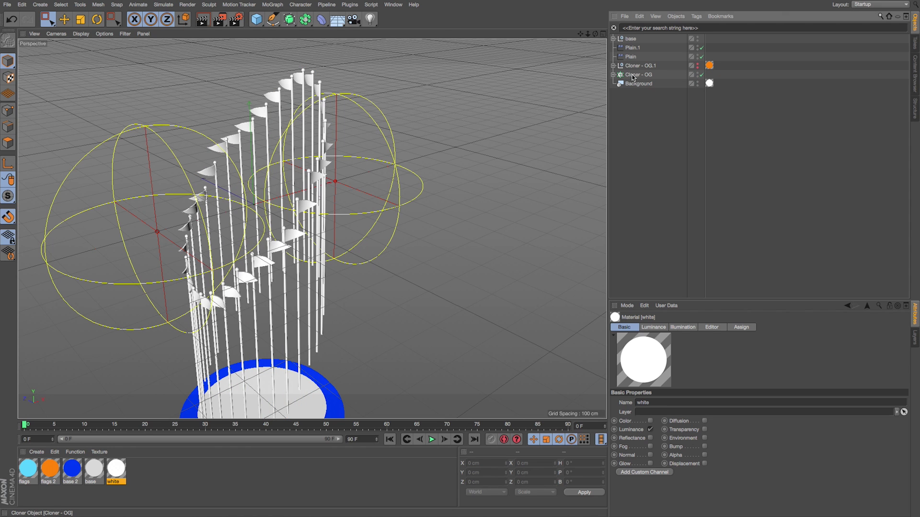
{"action": "left_click", "coordinate": [613, 74]}
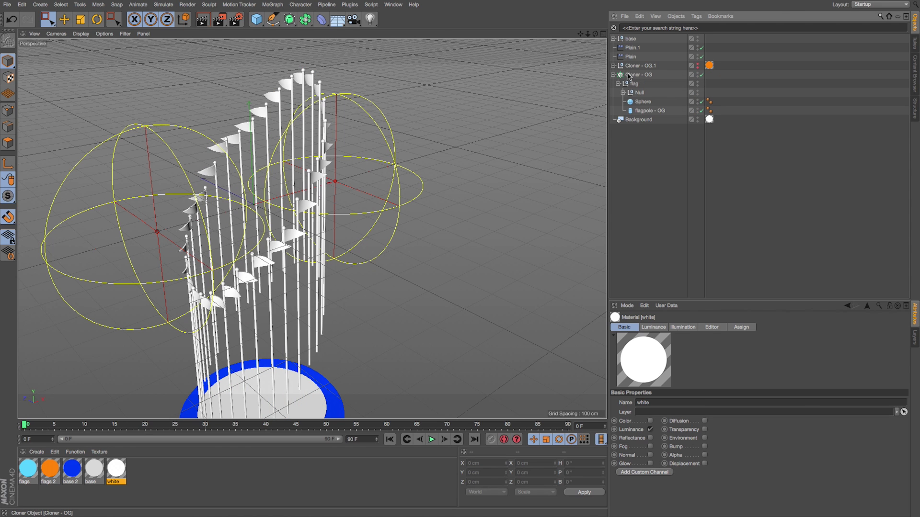
{"action": "left_click", "coordinate": [702, 76]}
{"action": "left_click_drag", "start_coordinate": [349, 157], "coordinate": [382, 204], "text": "alt"}
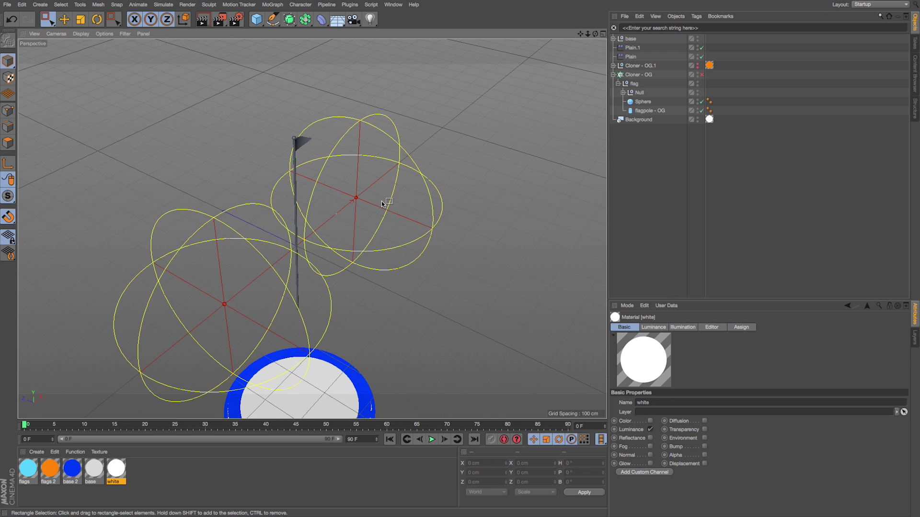
{"action": "left_click", "coordinate": [701, 74]}
{"action": "left_click_drag", "start_coordinate": [342, 189], "coordinate": [405, 130], "text": "alt"}
Step: Undo the visibility changes to the Cloner - OG.1 and Cloner - OG objects
{"action": "key", "text": "super+z"}
{"action": "key", "text": "super+z"}
{"action": "key", "text": "super+z"}
{"action": "left_click_drag", "start_coordinate": [588, 33], "coordinate": [588, 5]}
{"action": "left_click_drag", "start_coordinate": [407, 244], "coordinate": [425, 266], "text": "alt"}
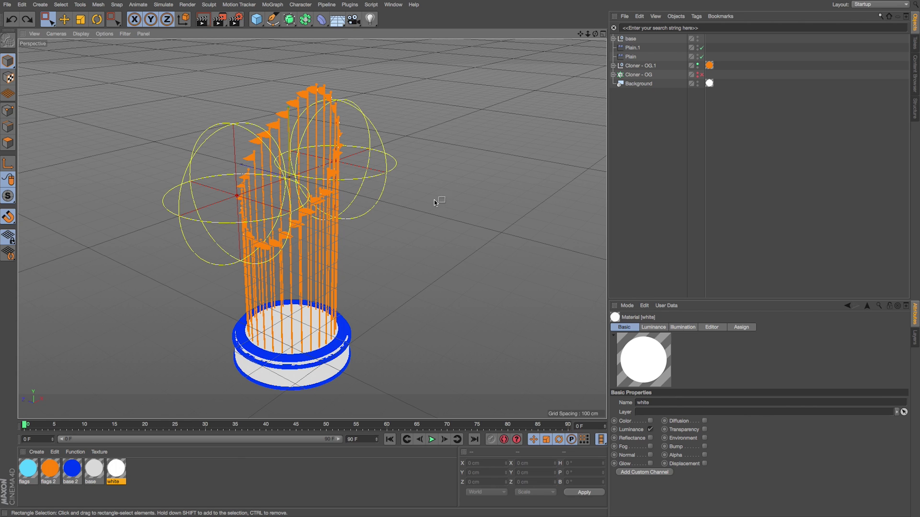
Step: Start a new empty scene with a low, nearly frontal perspective view
{"action": "key", "text": "super+n"}
{"action": "left_click", "coordinate": [236, 20]}
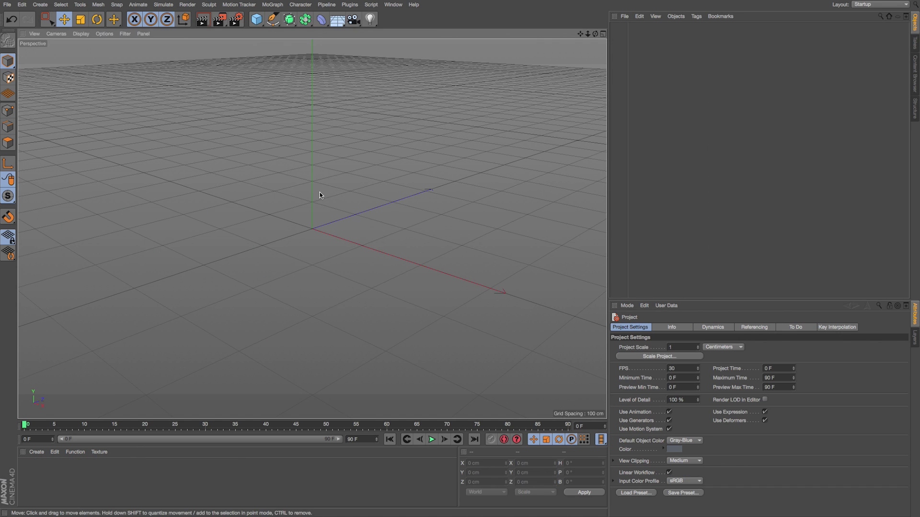
{"action": "left_click_drag", "start_coordinate": [320, 191], "coordinate": [388, 183], "text": "alt"}
{"action": "left_click_drag", "start_coordinate": [581, 34], "coordinate": [378, 55]}
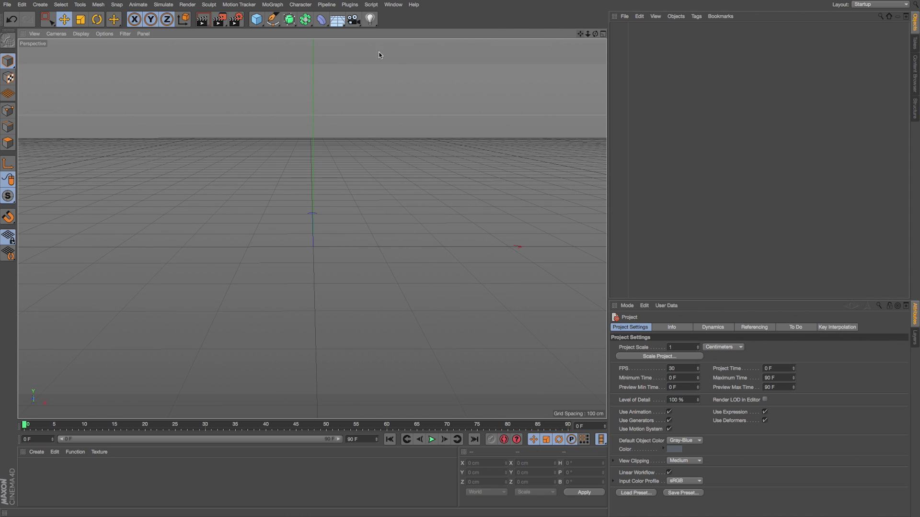
Step: Add a cylinder and reshape it into a thin flagpole with a radius of about 3.4 cm and height of about 467 cm
{"action": "left_click", "coordinate": [254, 20]}
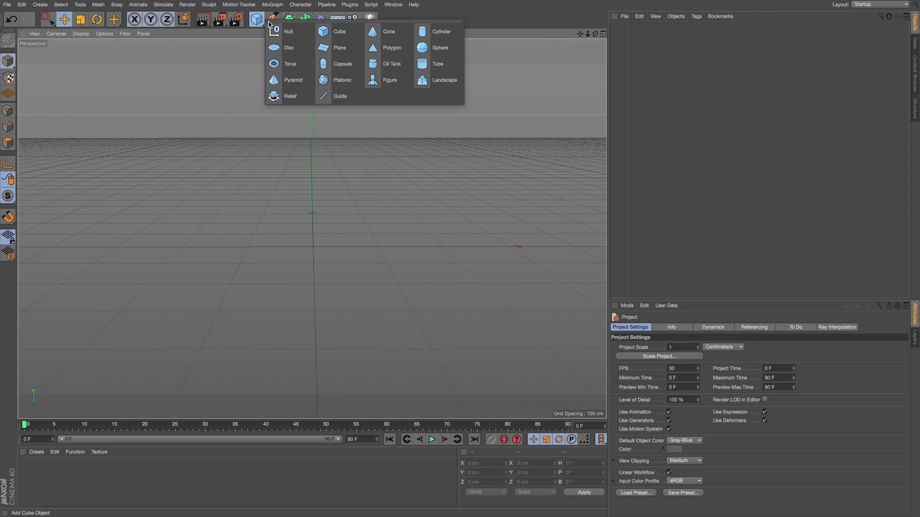
{"action": "left_click", "coordinate": [435, 33]}
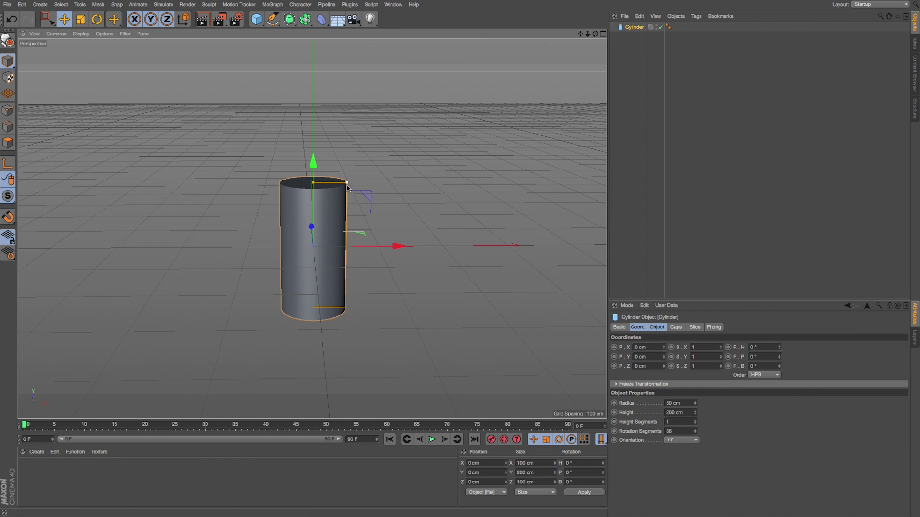
{"action": "left_click_drag", "start_coordinate": [347, 185], "coordinate": [320, 91]}
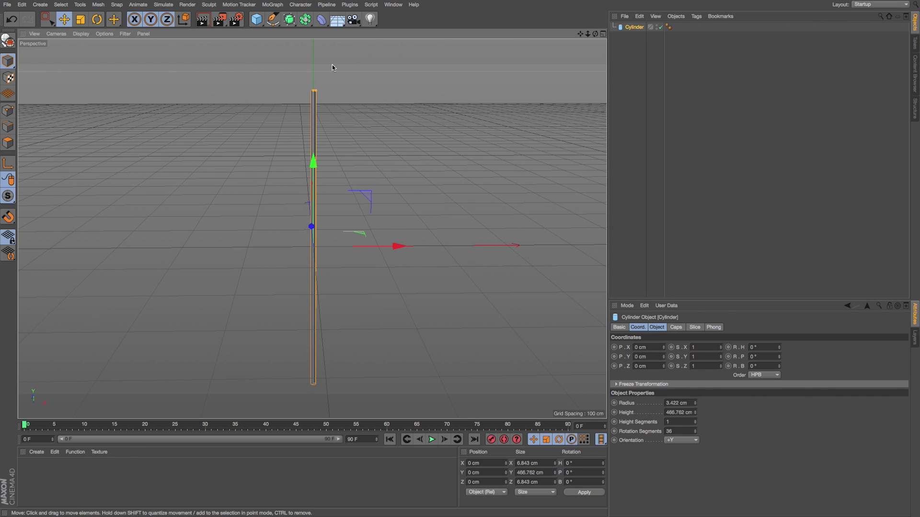
Step: Add a sphere scaled down to about 9.8 cm and move it up to Y about 235 cm at the pole's upper end
{"action": "left_click", "coordinate": [256, 19]}
{"action": "left_click", "coordinate": [423, 47]}
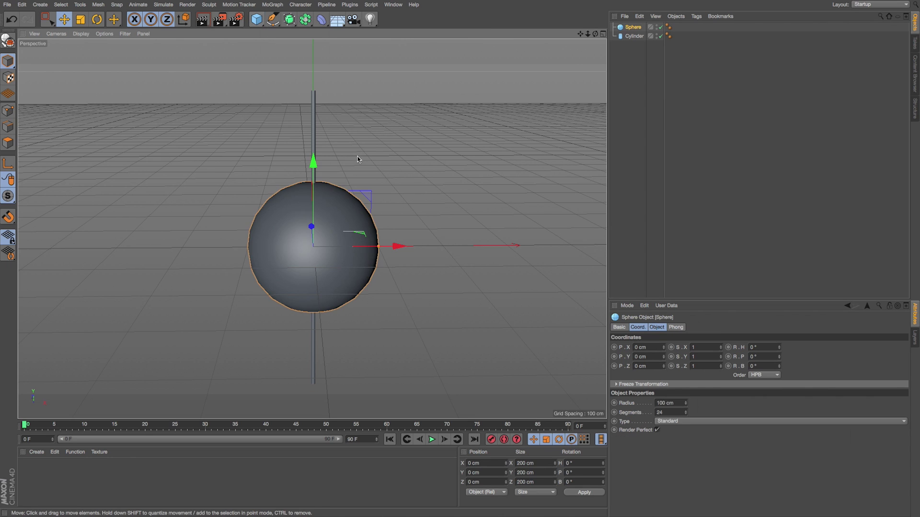
{"action": "key", "text": "t"}
{"action": "left_click_drag", "start_coordinate": [375, 200], "coordinate": [67, 295]}
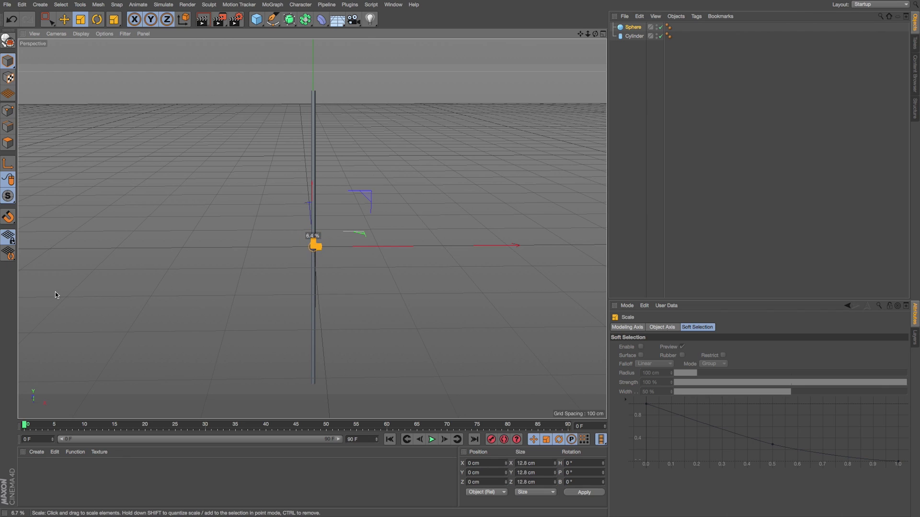
{"action": "key", "text": "e"}
{"action": "left_click_drag", "start_coordinate": [313, 163], "coordinate": [326, 39]}
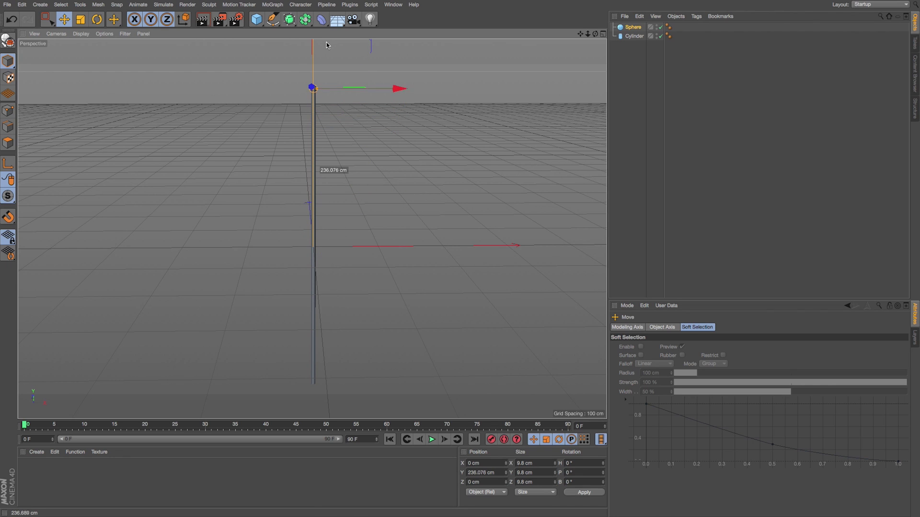
Step: Enlarge the sphere on the pole to about 10.4 cm, working up close in the front view
{"action": "middle_click", "coordinate": [559, 219]}
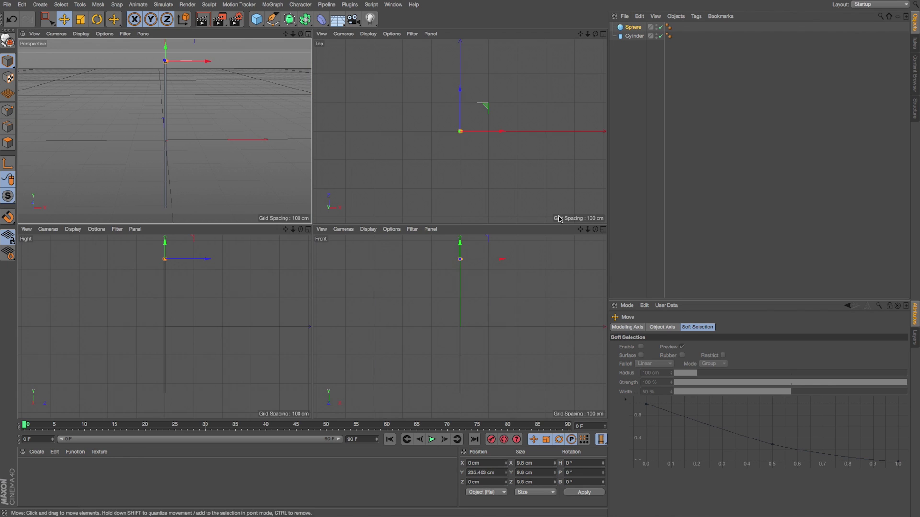
{"action": "left_click", "coordinate": [603, 233]}
{"action": "key", "text": "t"}
{"action": "left_click_drag", "start_coordinate": [331, 78], "coordinate": [352, 76]}
{"action": "key", "text": "e"}
{"action": "middle_click_drag", "start_coordinate": [312, 228], "coordinate": [321, 303], "text": "alt"}
{"action": "scroll", "coordinate": [382, 190], "scroll_direction": "up", "scroll_amount": 5}
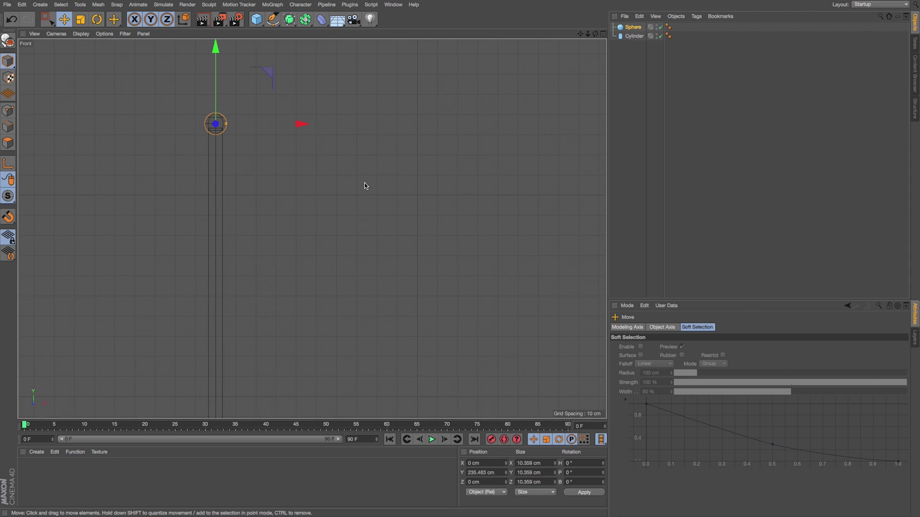
Step: Draw a closed Bezier pennant outline with the Pen tool, from beneath the ball out to a tip and back to the pole
{"action": "left_click", "coordinate": [272, 19]}
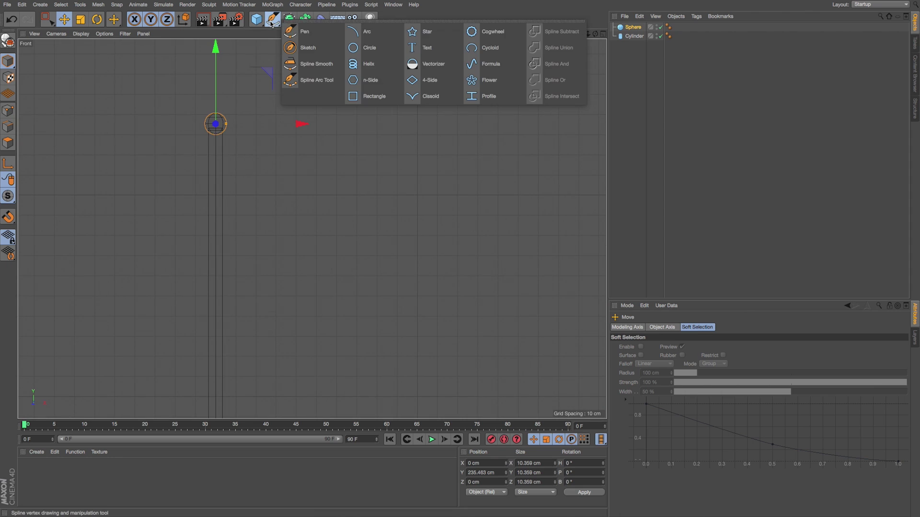
{"action": "left_click", "coordinate": [303, 31]}
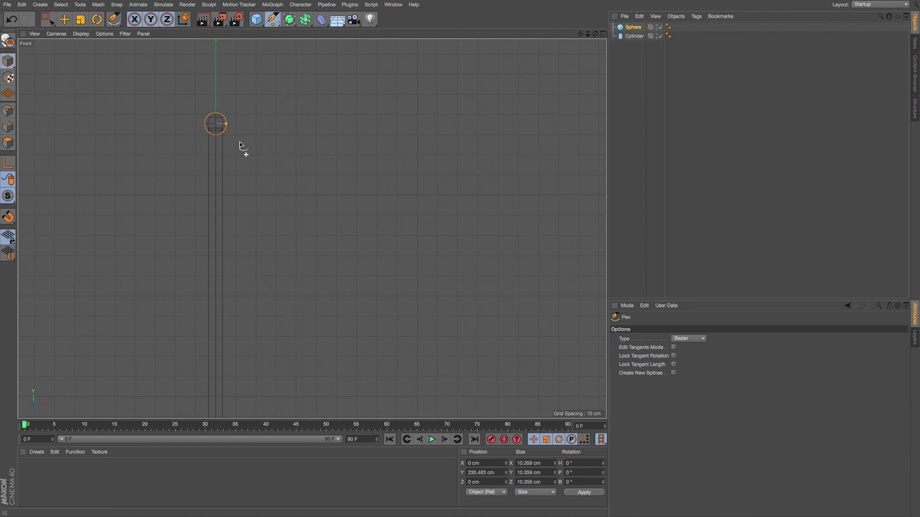
{"action": "key", "text": "ctrl+z"}
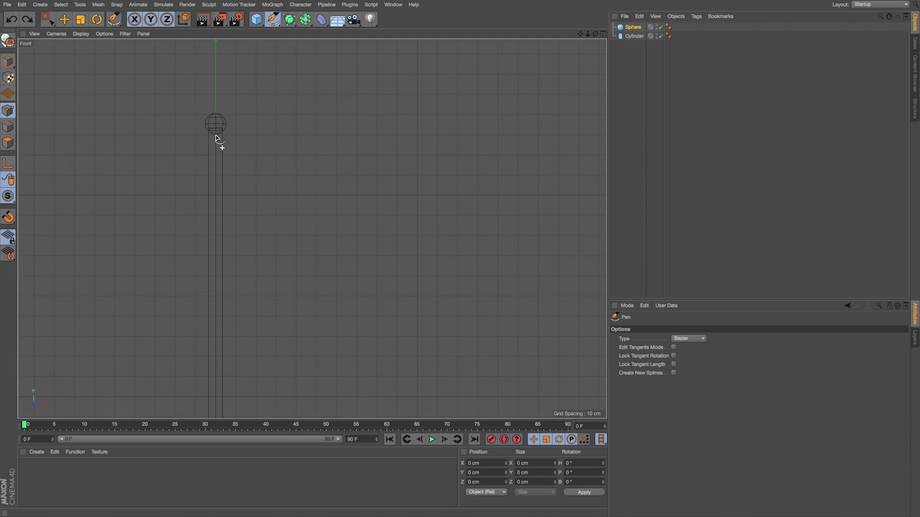
{"action": "left_click", "coordinate": [215, 136]}
{"action": "left_click_drag", "start_coordinate": [307, 160], "coordinate": [326, 174]}
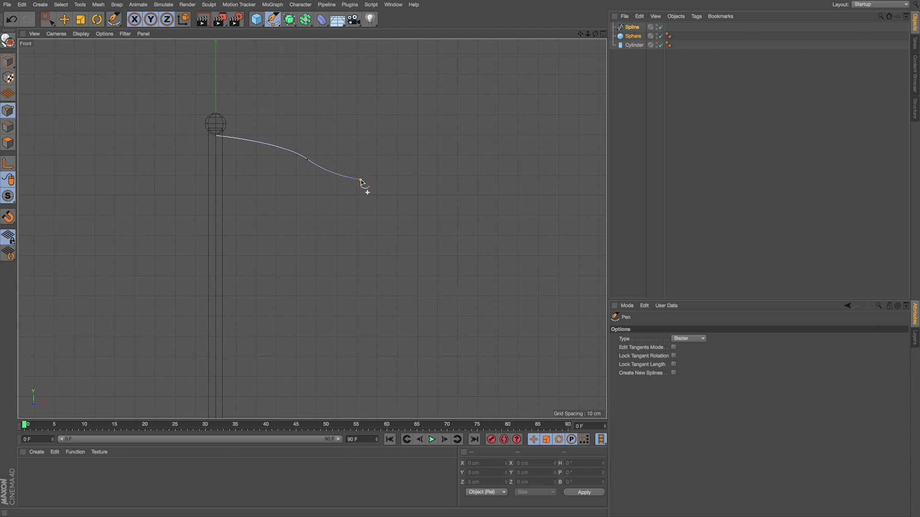
{"action": "left_click", "coordinate": [360, 180]}
{"action": "left_click_drag", "start_coordinate": [216, 223], "coordinate": [114, 232]}
{"action": "left_click", "coordinate": [215, 136]}
{"action": "left_click", "coordinate": [216, 224]}
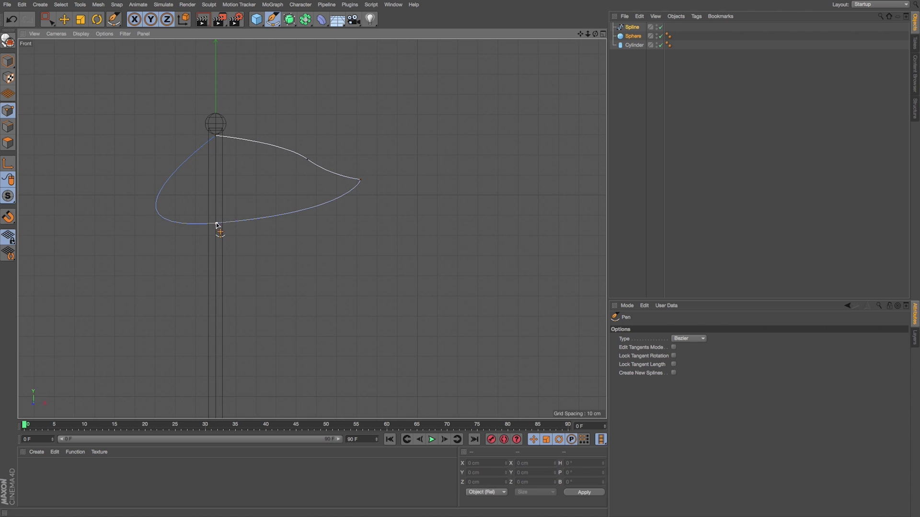
Step: Straighten the pennant spline's edge along the pole and stretch its tip outward, making it about 87 cm wide and 43 cm high
{"action": "left_click_drag", "start_coordinate": [115, 232], "coordinate": [214, 218]}
{"action": "left_click_drag", "start_coordinate": [215, 215], "coordinate": [215, 215]}
{"action": "left_click_drag", "start_coordinate": [351, 177], "coordinate": [391, 181]}
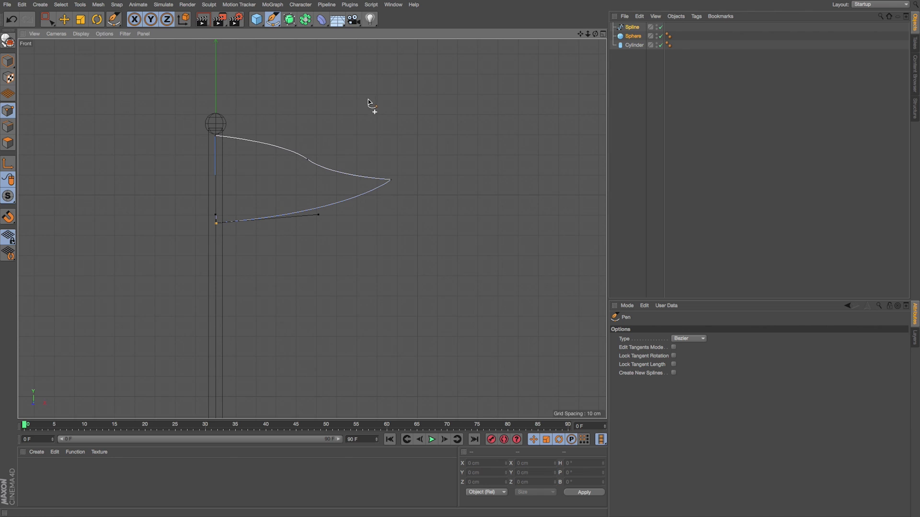
{"action": "left_click", "coordinate": [9, 60]}
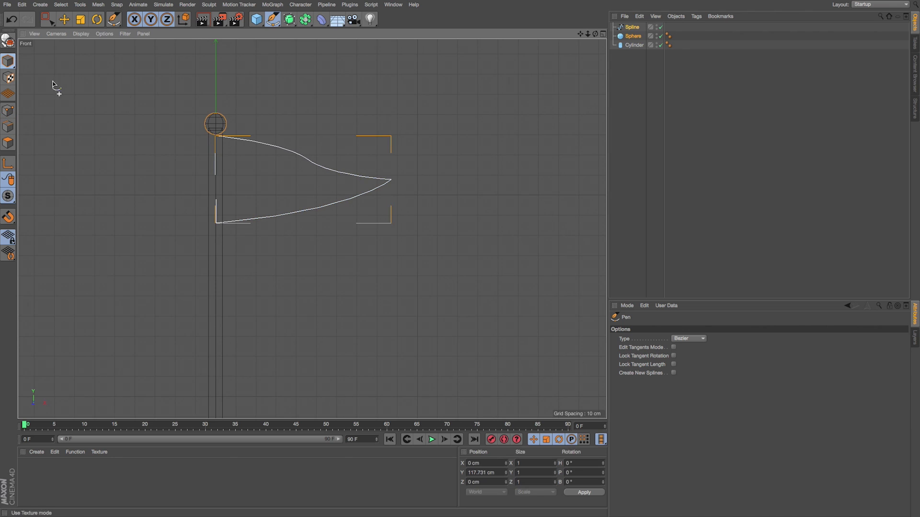
Step: Extrude the pennant spline 4 cm in depth and shift it to Z about -1.6 cm so it sits centred on the pole
{"action": "left_click", "coordinate": [603, 35]}
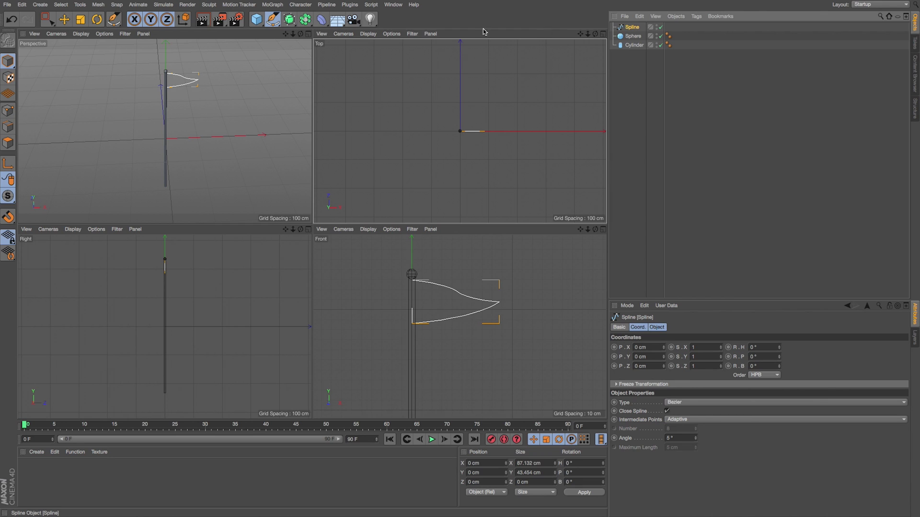
{"action": "left_click", "coordinate": [290, 20]}
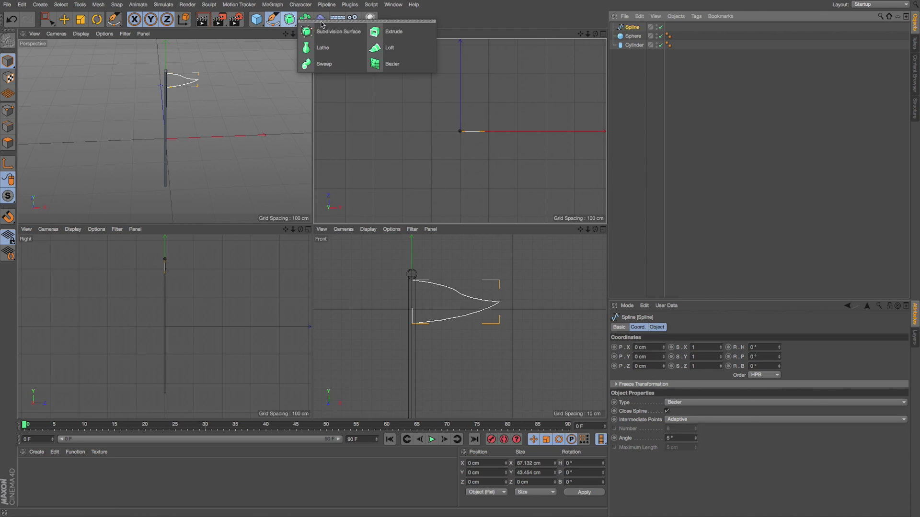
{"action": "left_click", "coordinate": [387, 34], "text": "alt"}
{"action": "scroll", "coordinate": [519, 111], "scroll_direction": "up", "scroll_amount": 5}
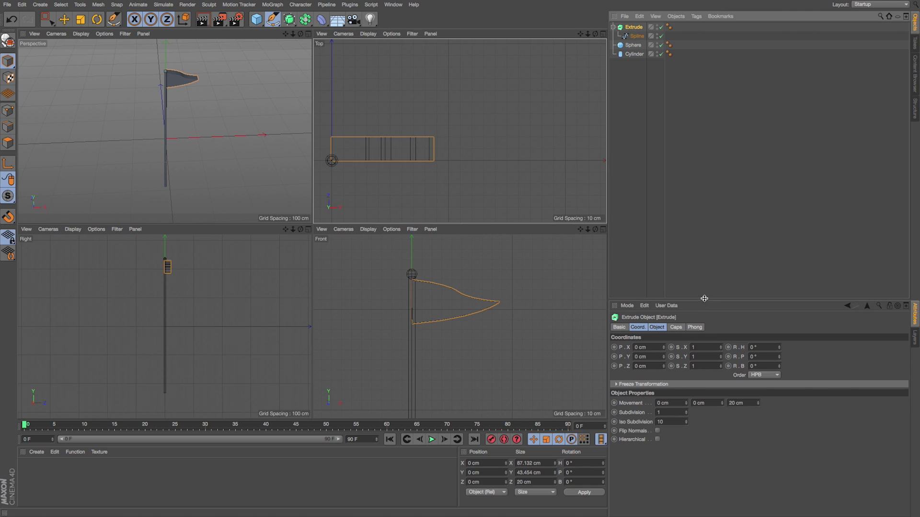
{"action": "left_click_drag", "start_coordinate": [704, 299], "coordinate": [703, 217]}
{"action": "left_click", "coordinate": [657, 242]}
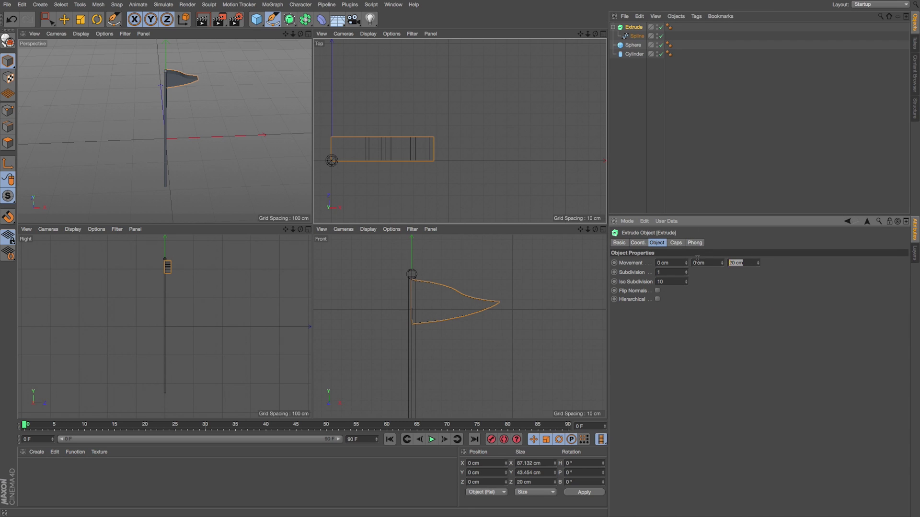
{"action": "type", "text": "2"}
{"action": "key", "text": "Return"}
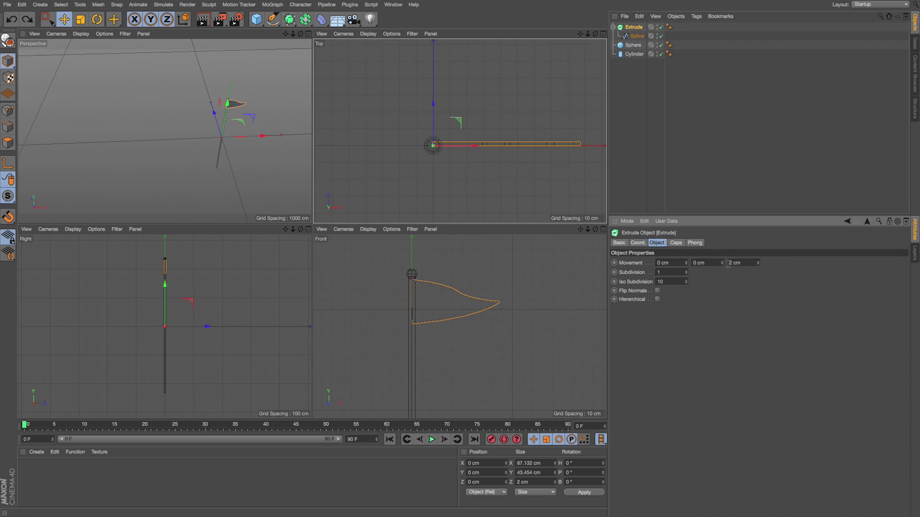
{"action": "key", "text": "super+z"}
{"action": "left_click", "coordinate": [744, 263]}
{"action": "key", "text": "Return"}
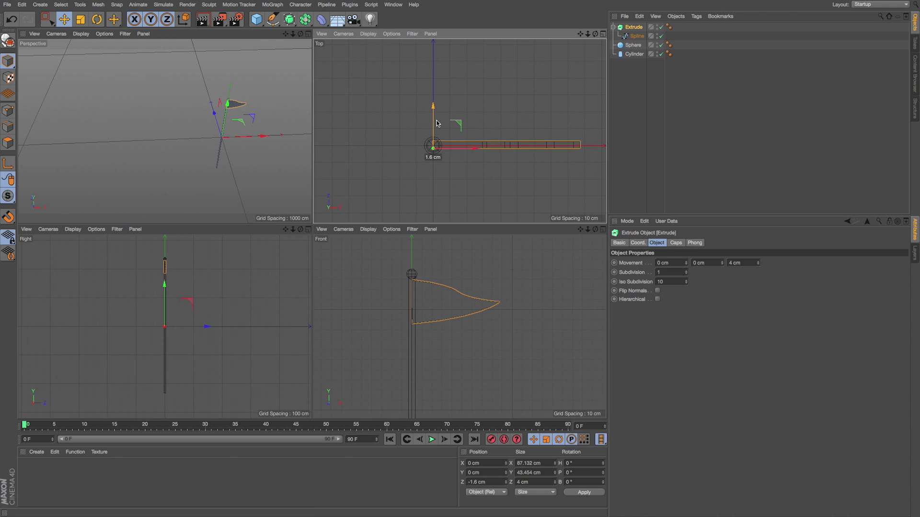
Step: Set both the start and end caps of the extruded flag to Fillet Cap
{"action": "left_click", "coordinate": [675, 243]}
{"action": "left_click", "coordinate": [697, 263]}
{"action": "left_click", "coordinate": [696, 299]}
{"action": "left_click", "coordinate": [694, 290]}
{"action": "left_click", "coordinate": [698, 326]}
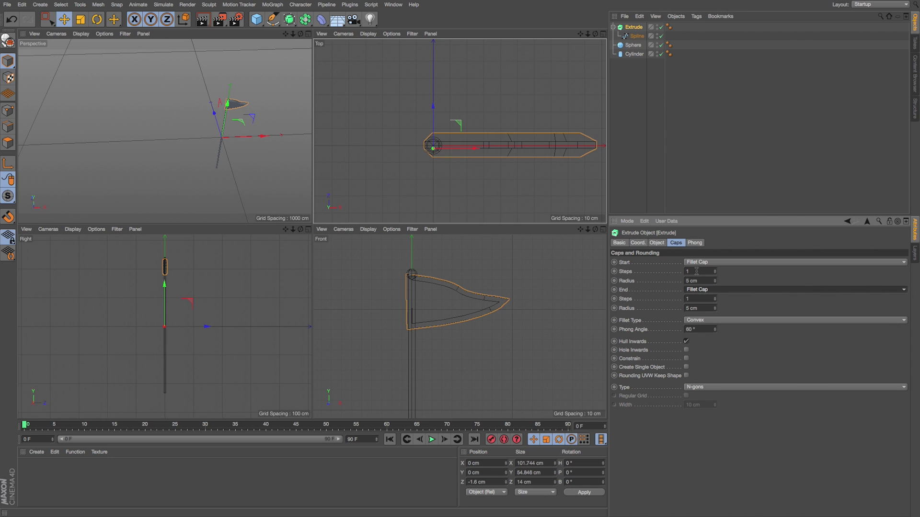
{"action": "scroll", "coordinate": [226, 120], "scroll_direction": "up", "scroll_amount": 6}
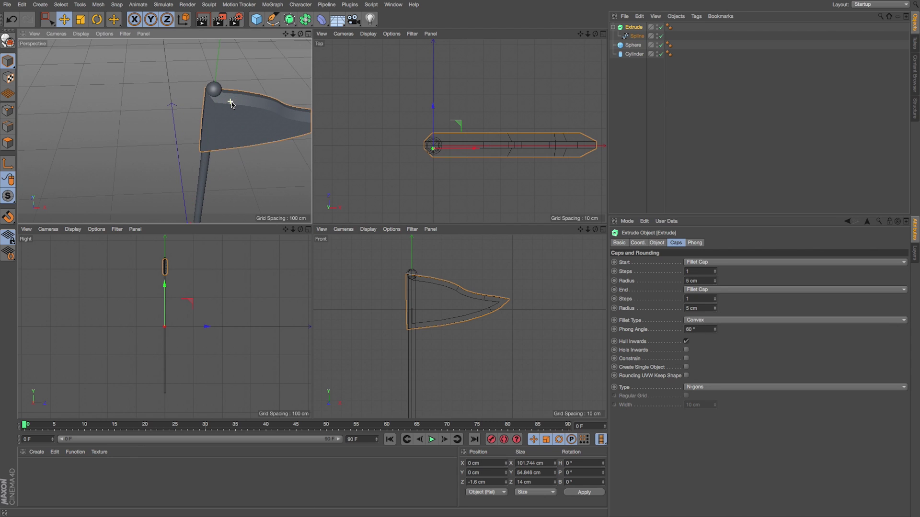
Step: Give the flag's start and end fillets 2 steps and a 2 cm radius each, and constrain them to the outline
{"action": "double_click", "coordinate": [702, 272]}
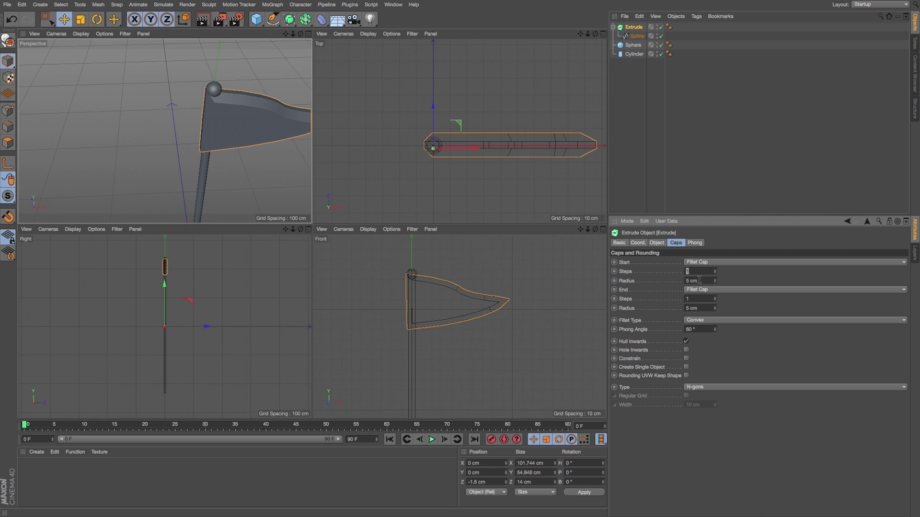
{"action": "type", "text": "2"}
{"action": "key", "text": "Tab"}
{"action": "type", "text": "2"}
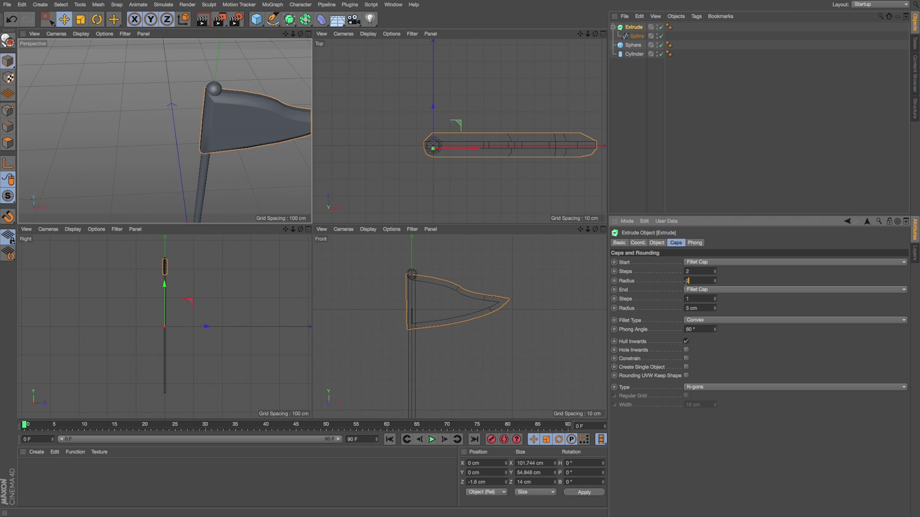
{"action": "type", "text": "2"}
{"action": "key", "text": "Tab"}
{"action": "type", "text": "2"}
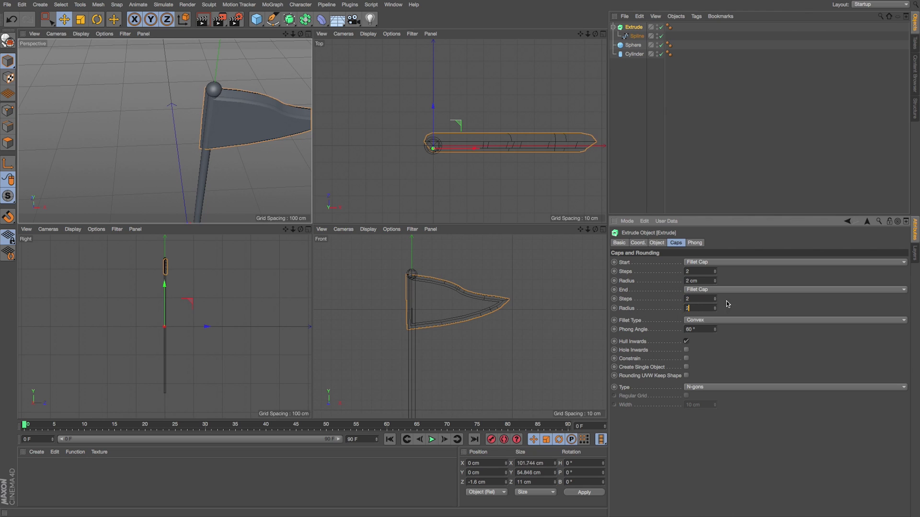
{"action": "left_click", "coordinate": [686, 358]}
{"action": "left_click_drag", "start_coordinate": [279, 105], "coordinate": [299, 111], "text": "alt"}
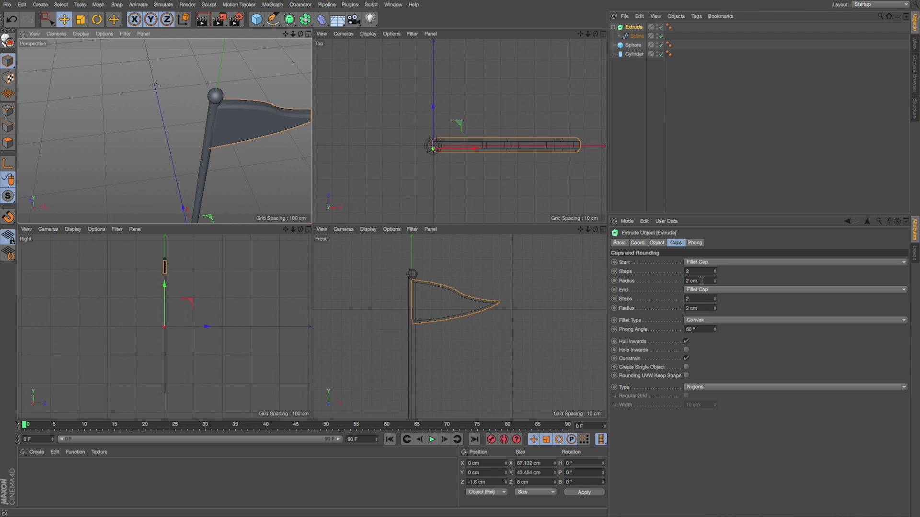
Step: Reduce the fillet radius of the flag's start and end caps to 0.5 cm and check the rounded edges up close
{"action": "left_click_drag", "start_coordinate": [702, 280], "coordinate": [675, 282]}
{"action": "type", "text": ".5"}
{"action": "key", "text": "Tab"}
{"action": "key", "text": "Tab"}
{"action": "key", "text": "Tab"}
{"action": "type", "text": ".0.5"}
{"action": "key", "text": "Return"}
{"action": "left_click_drag", "start_coordinate": [286, 33], "coordinate": [165, 131]}
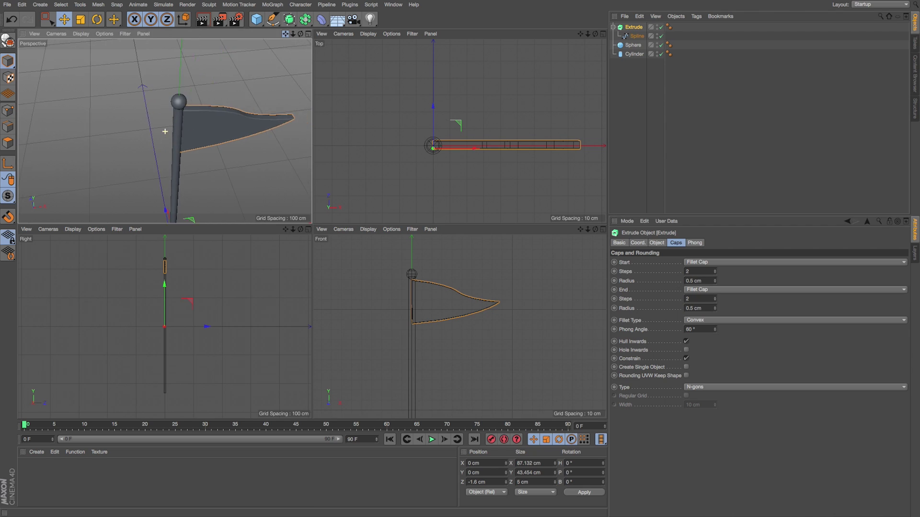
{"action": "scroll", "coordinate": [253, 107], "scroll_direction": "up", "scroll_amount": 5}
{"action": "scroll", "coordinate": [252, 107], "scroll_direction": "down", "scroll_amount": 3}
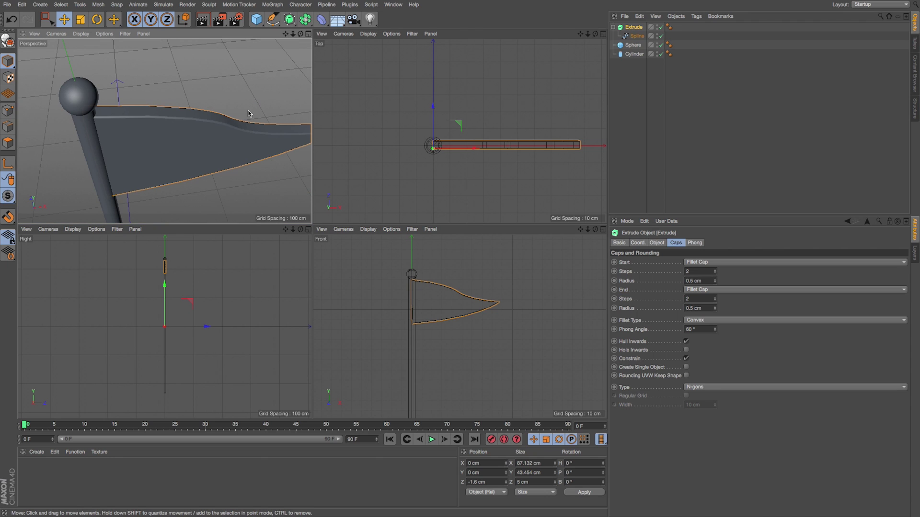
{"action": "scroll", "coordinate": [248, 113], "scroll_direction": "down", "scroll_amount": 4}
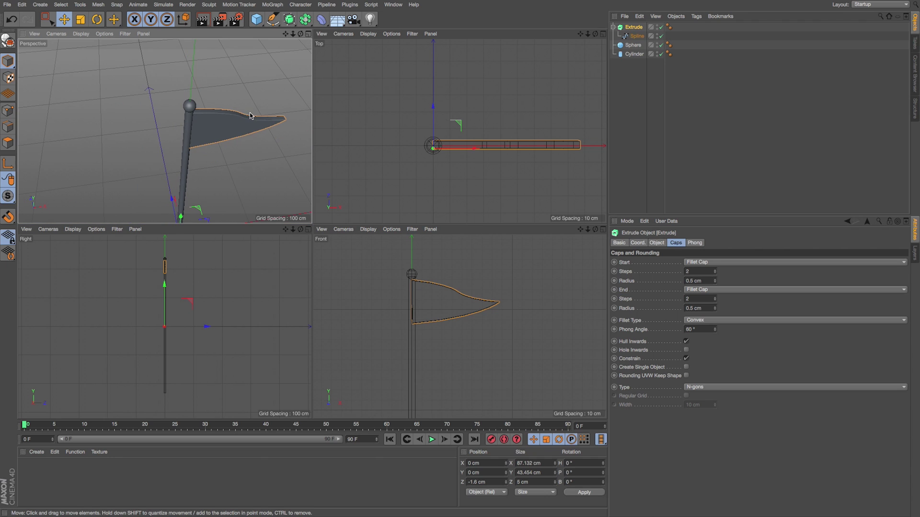
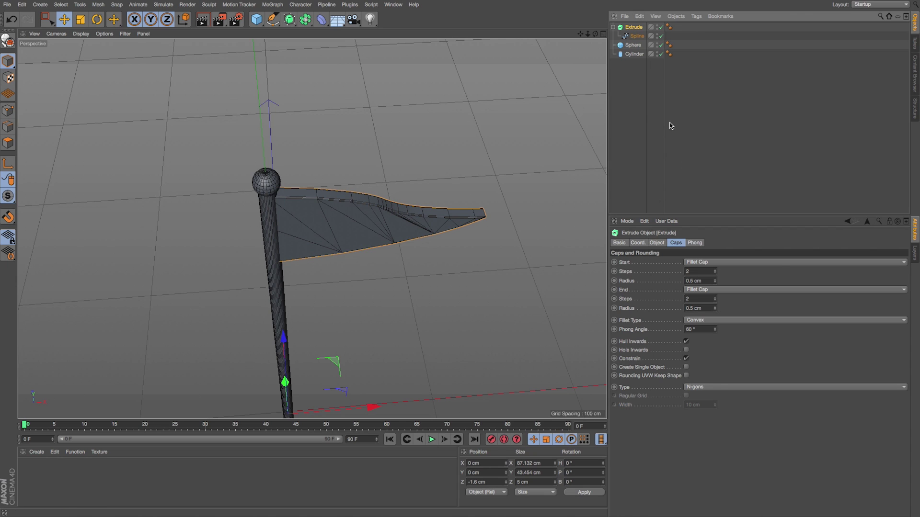
Step: Set the flag's cap type to Quadrangles with a regular grid 2 cm wide
{"action": "left_click", "coordinate": [715, 388]}
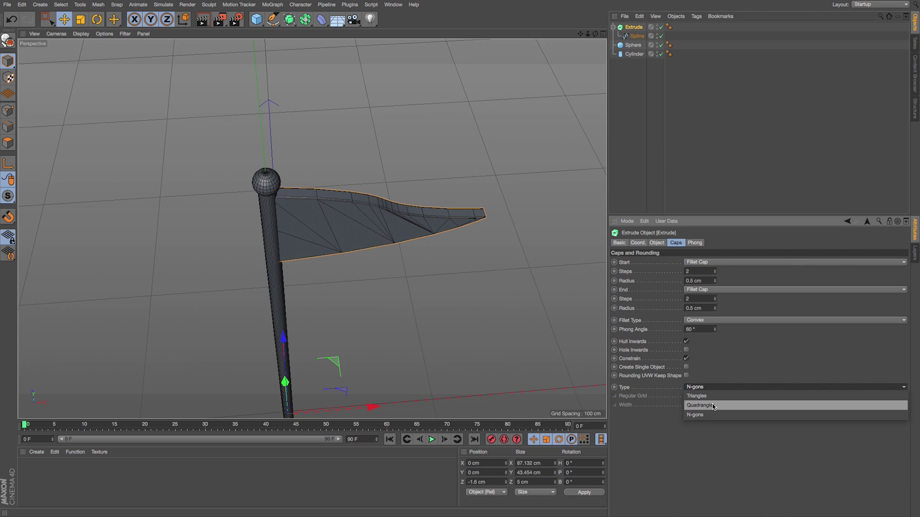
{"action": "left_click", "coordinate": [714, 406]}
{"action": "left_click", "coordinate": [686, 397]}
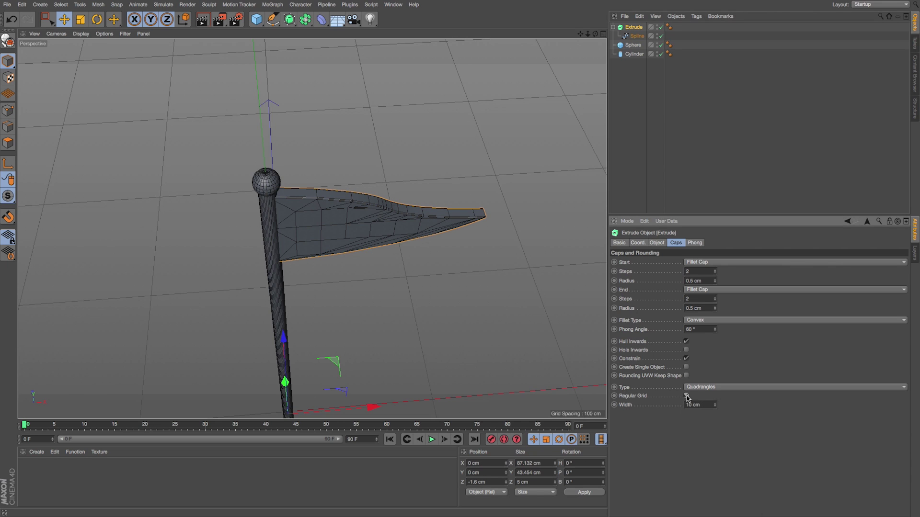
{"action": "left_click_drag", "start_coordinate": [703, 405], "coordinate": [671, 405]}
{"action": "type", "text": "4"}
{"action": "key", "text": "Return"}
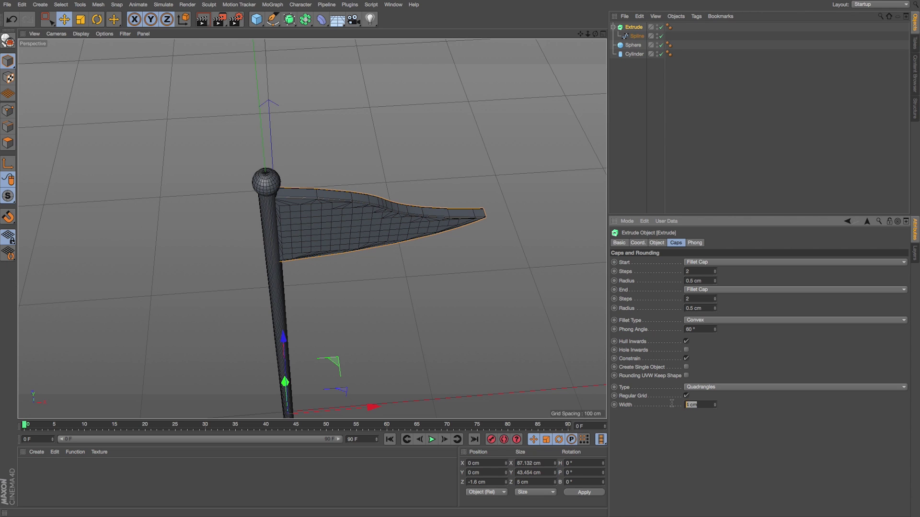
{"action": "type", "text": "2"}
{"action": "key", "text": "Return"}
{"action": "left_click_drag", "start_coordinate": [431, 227], "coordinate": [433, 234], "text": "alt"}
{"action": "key", "text": "super+z"}
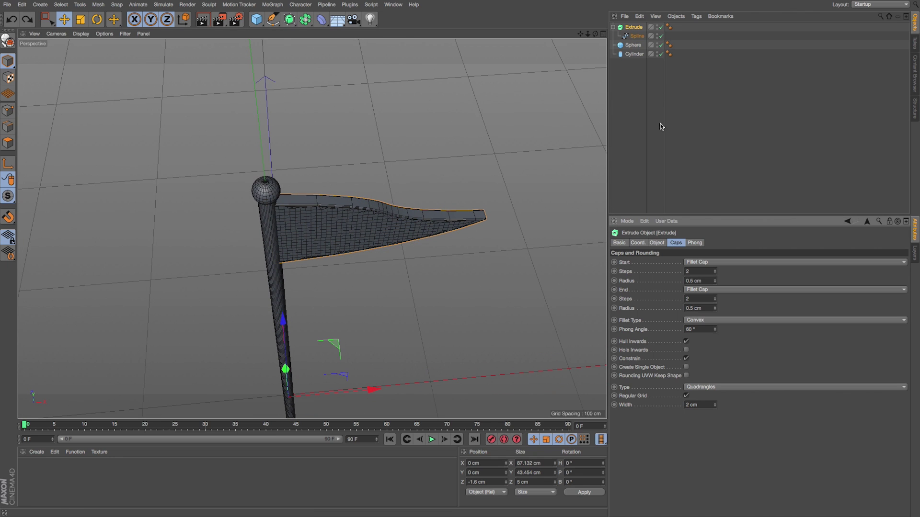
Step: Set the adaptive intermediate point angle of the flag's spline to 0° for denser edge subdivisions
{"action": "left_click", "coordinate": [636, 37]}
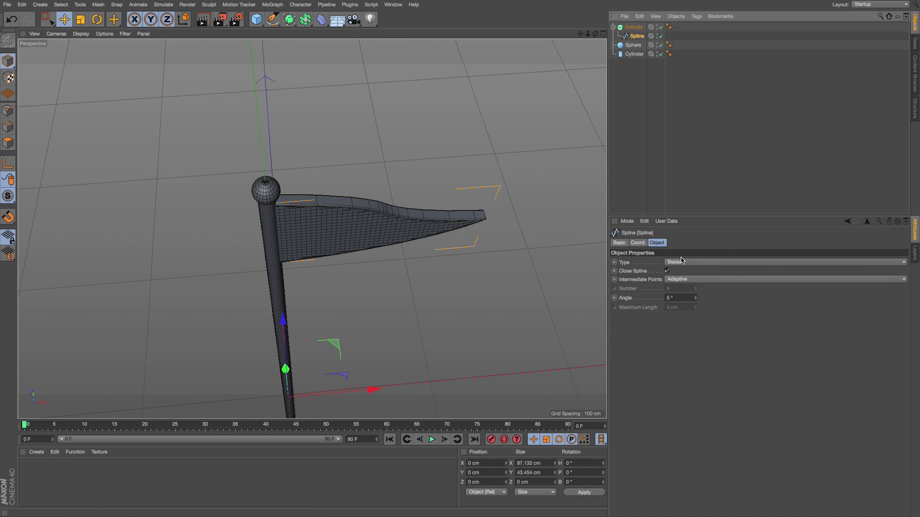
{"action": "left_click_drag", "start_coordinate": [695, 301], "coordinate": [695, 309]}
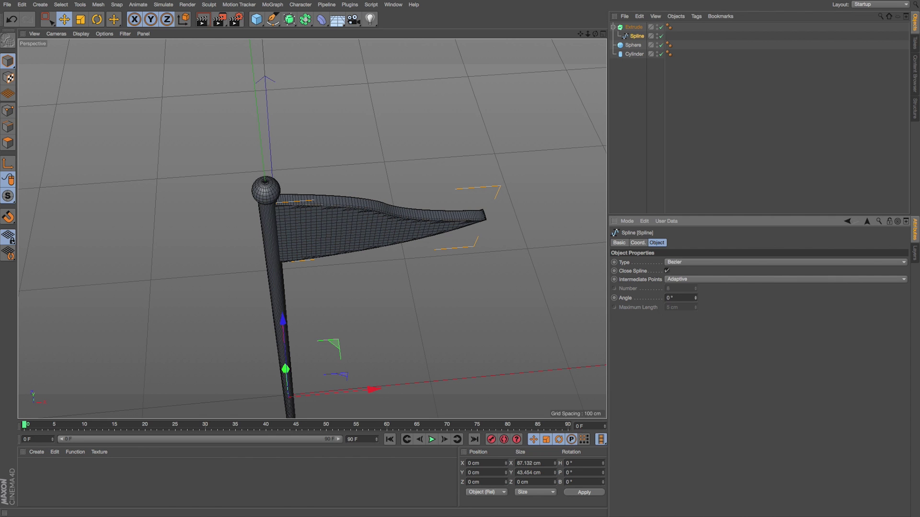
{"action": "scroll", "coordinate": [348, 199], "scroll_direction": "up", "scroll_amount": 5}
{"action": "scroll", "coordinate": [347, 199], "scroll_direction": "up", "scroll_amount": 3}
{"action": "scroll", "coordinate": [472, 236], "scroll_direction": "down", "scroll_amount": 5}
{"action": "left_click_drag", "start_coordinate": [471, 237], "coordinate": [475, 239], "text": "alt"}
{"action": "left_click_drag", "start_coordinate": [581, 34], "coordinate": [481, 30]}
Step: Group the extruded flag in a null and add a Wind deformer inside that null
{"action": "left_click", "coordinate": [630, 27]}
{"action": "left_click_drag", "start_coordinate": [386, 194], "coordinate": [390, 201], "text": "alt"}
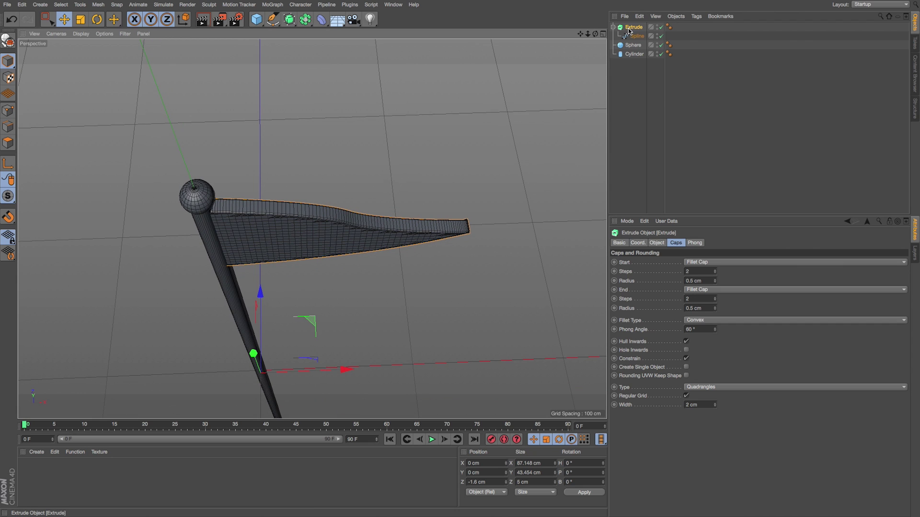
{"action": "key", "text": "alt+g"}
{"action": "left_click", "coordinate": [613, 28]}
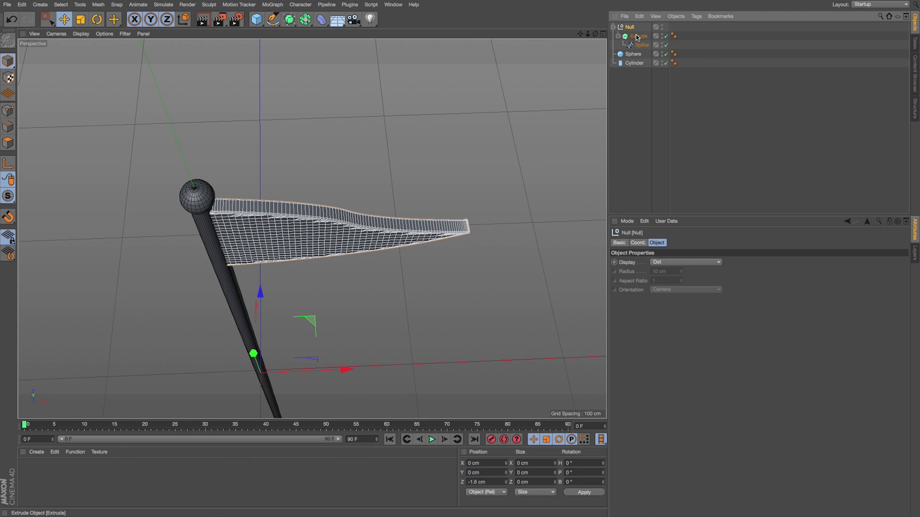
{"action": "left_click", "coordinate": [321, 20]}
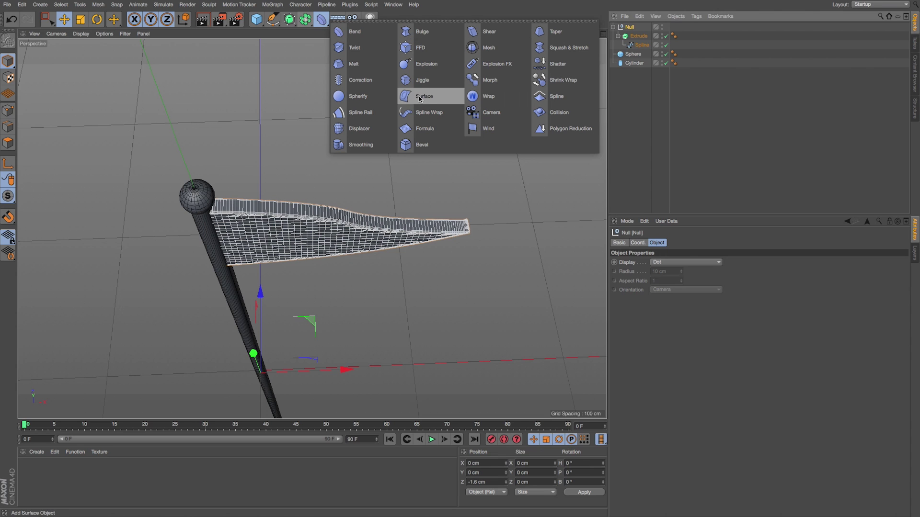
{"action": "left_click", "coordinate": [485, 130]}
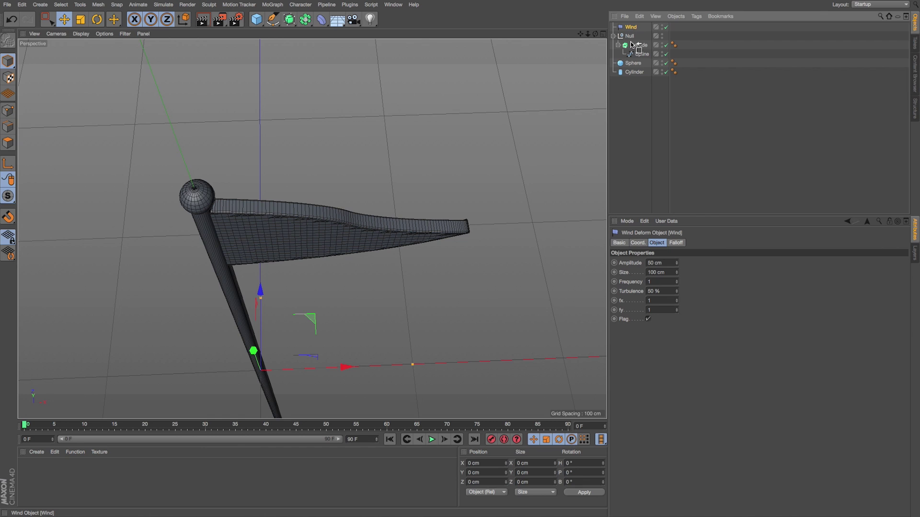
{"action": "left_click_drag", "start_coordinate": [635, 45], "coordinate": [635, 43]}
Step: Set the Wind deformer's amplitude to 24 cm and size to 84 cm, and duplicate it within the null
{"action": "left_click_drag", "start_coordinate": [677, 262], "coordinate": [677, 283]}
{"action": "mouse_move", "coordinate": [445, 267]}
{"action": "left_mouse_down", "text": "alt"}
{"action": "mouse_move", "coordinate": [432, 306]}
{"action": "mouse_move", "coordinate": [436, 282]}
{"action": "mouse_move", "coordinate": [425, 284]}
{"action": "mouse_move", "coordinate": [439, 249]}
{"action": "mouse_move", "coordinate": [429, 269]}
{"action": "left_mouse_up", "text": "alt"}
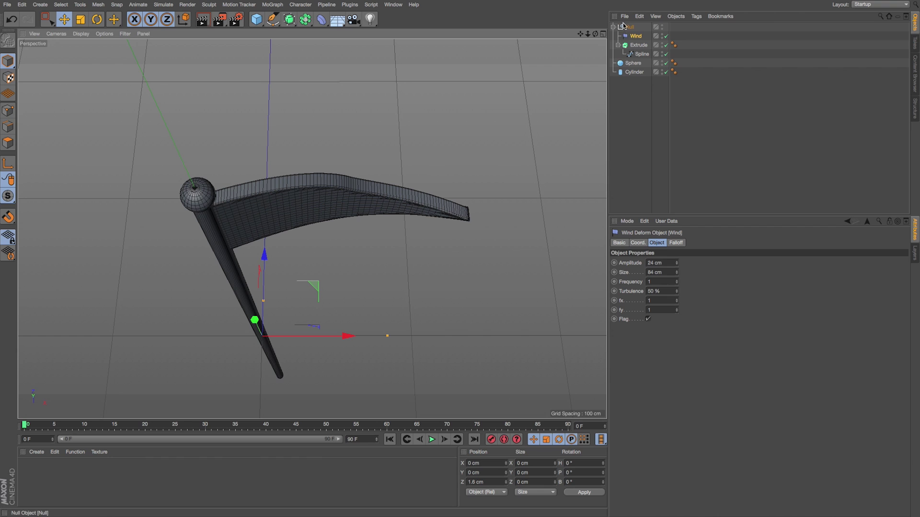
{"action": "left_click_drag", "start_coordinate": [635, 40], "coordinate": [636, 35]}
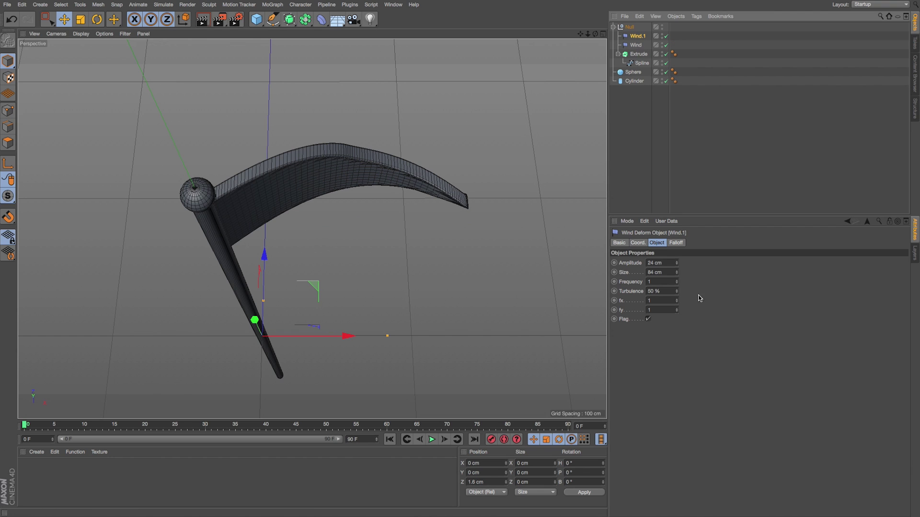
Step: Adjust the duplicated Wind deformer's size to change how the pennant bends
{"action": "left_click_drag", "start_coordinate": [677, 272], "coordinate": [677, 83]}
{"action": "mouse_move", "coordinate": [371, 280]}
{"action": "left_mouse_down", "text": "alt"}
{"action": "mouse_move", "coordinate": [358, 320]}
{"action": "mouse_move", "coordinate": [373, 296]}
{"action": "left_mouse_up", "text": "alt"}
{"action": "left_click_drag", "start_coordinate": [677, 272], "coordinate": [677, 211]}
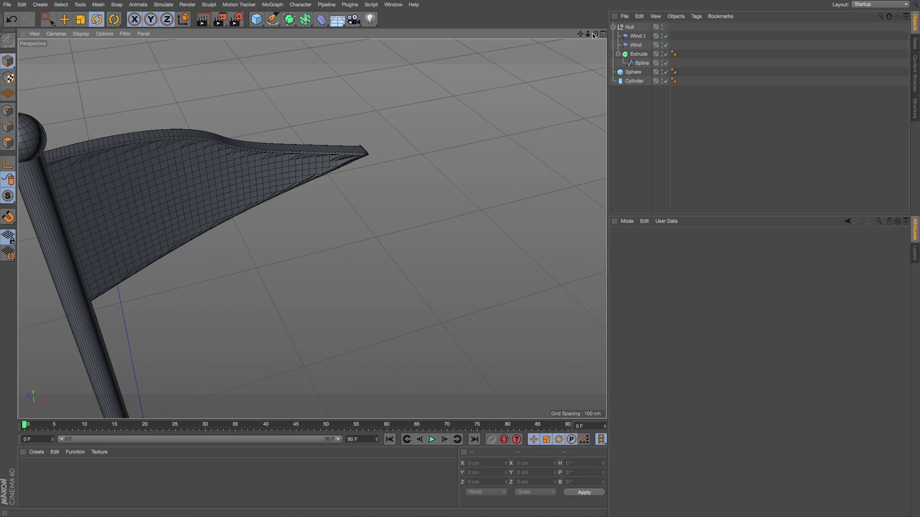
Step: Turn off the Constrain option in the extruded flag's cap and rounding settings
{"action": "left_click_drag", "start_coordinate": [313, 230], "coordinate": [449, 148], "text": "alt"}
{"action": "scroll", "coordinate": [449, 148], "scroll_direction": "up", "scroll_amount": 5}
{"action": "scroll", "coordinate": [449, 148], "scroll_direction": "down", "scroll_amount": 5}
{"action": "scroll", "coordinate": [449, 148], "scroll_direction": "up", "scroll_amount": 3}
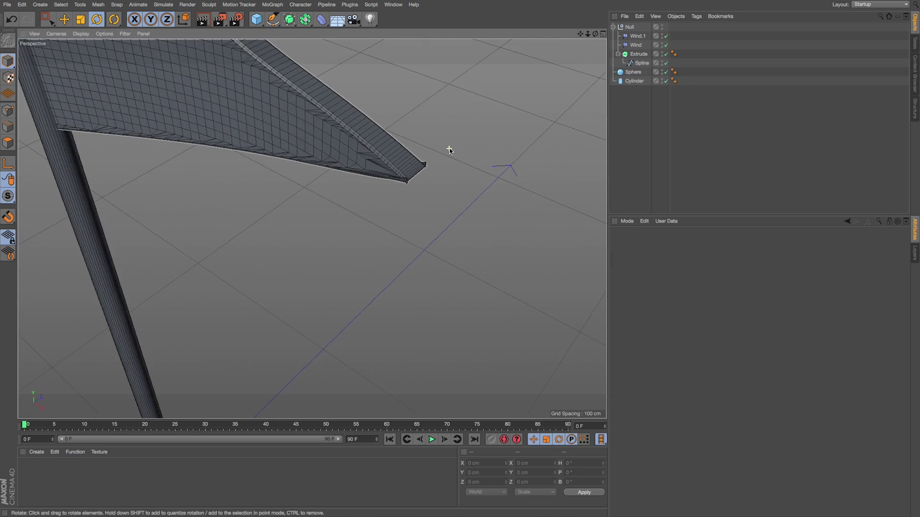
{"action": "left_click", "coordinate": [635, 54]}
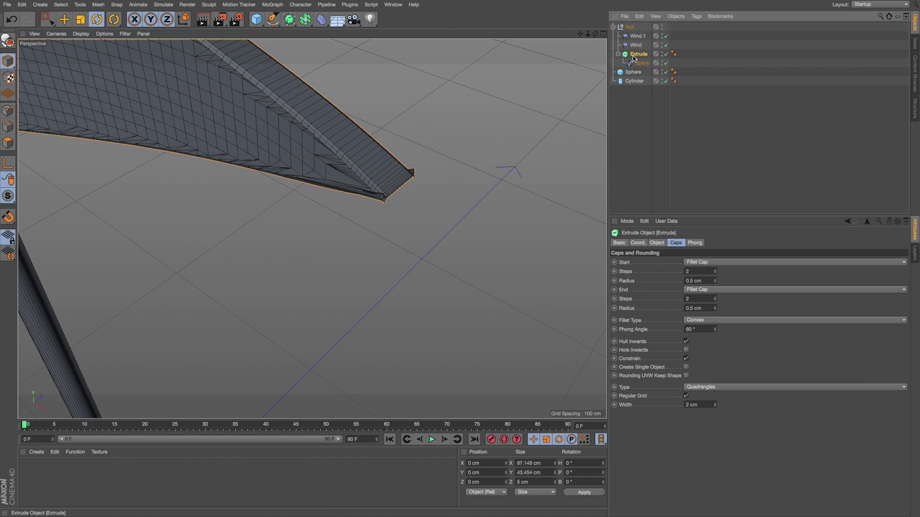
{"action": "left_click", "coordinate": [686, 358]}
{"action": "left_click", "coordinate": [686, 358]}
{"action": "left_click", "coordinate": [686, 358]}
Step: Inspect the pennant's curvature and edges from above, from the side and with the whole pole in view
{"action": "scroll", "coordinate": [435, 154], "scroll_direction": "down", "scroll_amount": 3}
{"action": "left_click_drag", "start_coordinate": [435, 154], "coordinate": [346, 186], "text": "alt"}
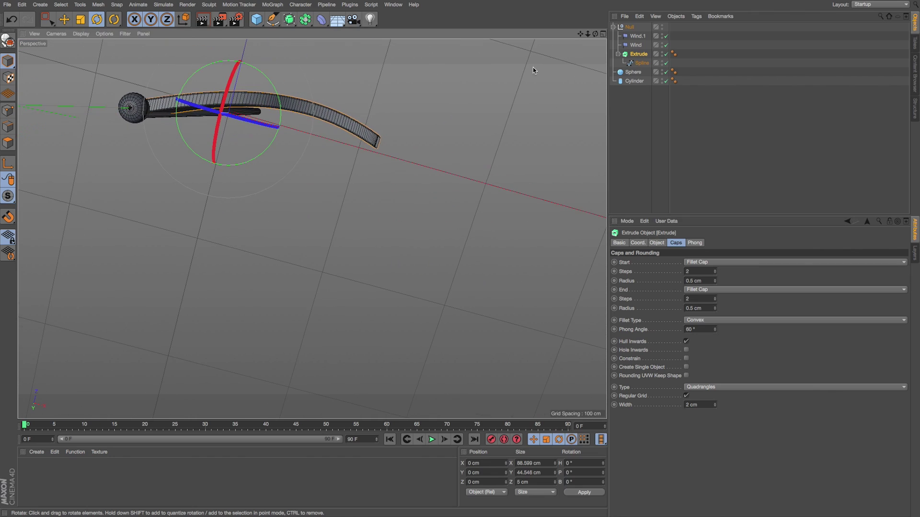
{"action": "mouse_move", "coordinate": [469, 199]}
{"action": "left_mouse_down", "text": "alt"}
{"action": "mouse_move", "coordinate": [417, 105]}
{"action": "mouse_move", "coordinate": [422, 222]}
{"action": "mouse_move", "coordinate": [461, 187]}
{"action": "left_mouse_up", "text": "alt"}
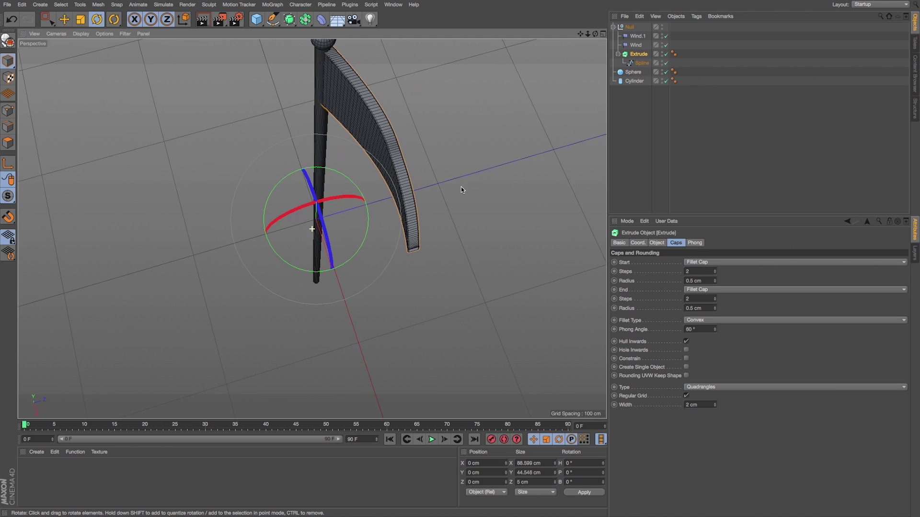
{"action": "left_click_drag", "start_coordinate": [216, 231], "coordinate": [209, 146], "text": "alt"}
{"action": "scroll", "coordinate": [325, 168], "scroll_direction": "down", "scroll_amount": 5}
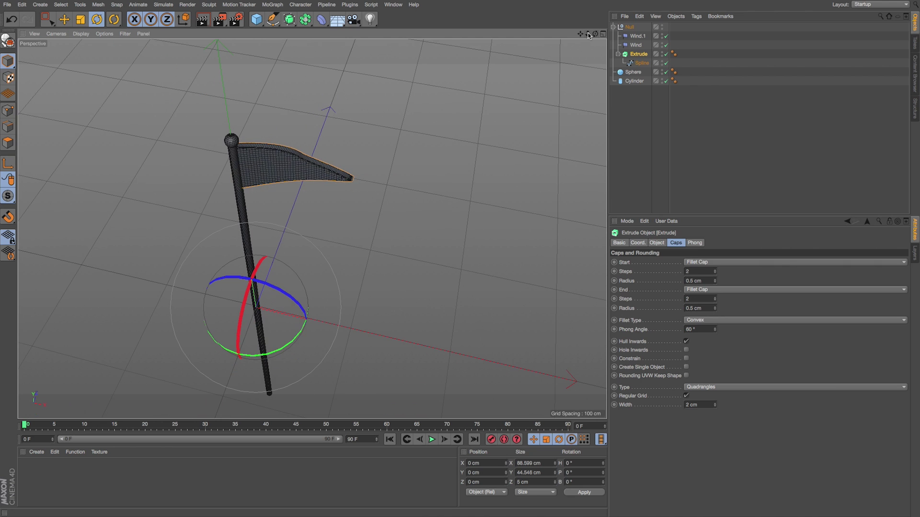
{"action": "left_click_drag", "start_coordinate": [588, 34], "coordinate": [571, 43]}
{"action": "left_click_drag", "start_coordinate": [434, 181], "coordinate": [435, 144], "text": "alt"}
{"action": "left_click_drag", "start_coordinate": [588, 35], "coordinate": [561, 72]}
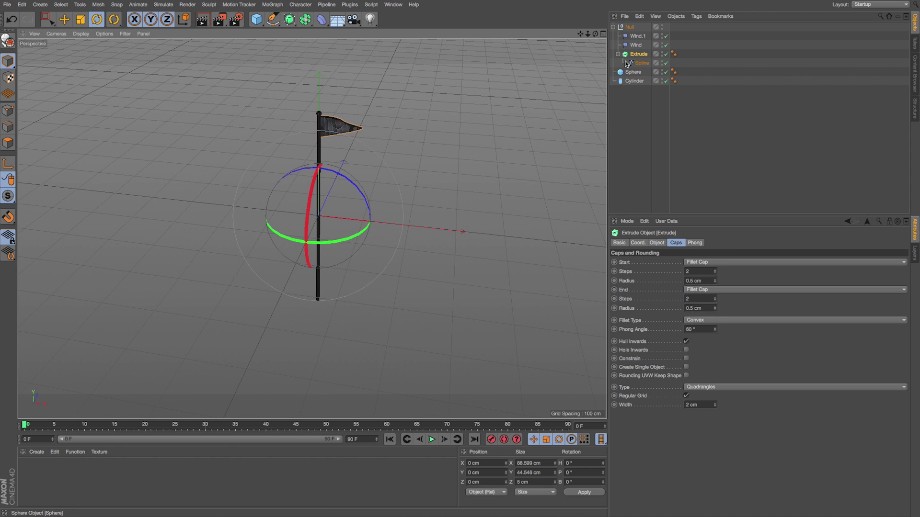
Step: Lengthen the pole cylinder and shift it to about -109 cm in Y so it extends downward from the ball
{"action": "left_click", "coordinate": [631, 80]}
{"action": "key", "text": "e"}
{"action": "left_click_drag", "start_coordinate": [320, 115], "coordinate": [320, 62]}
{"action": "left_click_drag", "start_coordinate": [319, 134], "coordinate": [319, 178]}
{"action": "scroll", "coordinate": [386, 183], "scroll_direction": "down", "scroll_amount": 2}
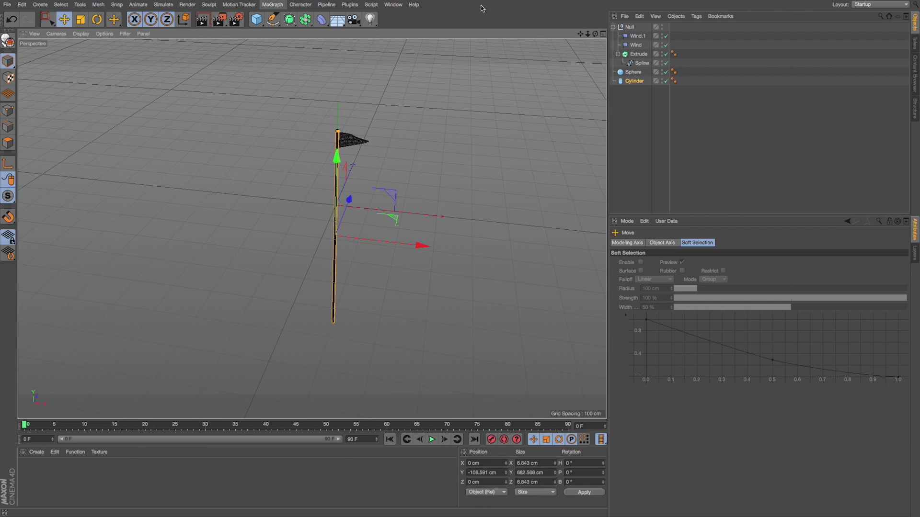
Step: Group the pennant null, sphere and cylinder into one null and rename it flag
{"action": "left_click", "coordinate": [614, 27]}
{"action": "left_click", "coordinate": [627, 27]}
{"action": "left_click", "coordinate": [631, 46], "text": "shift"}
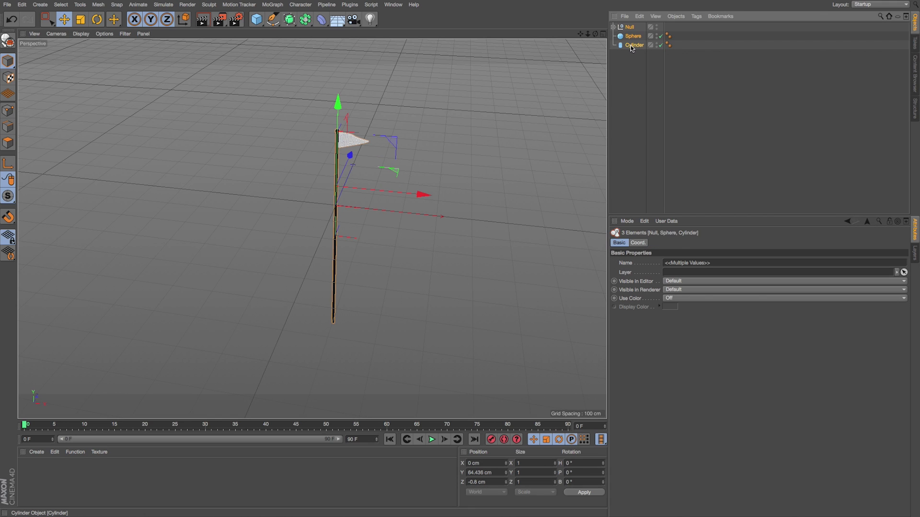
{"action": "key", "text": "alt+g"}
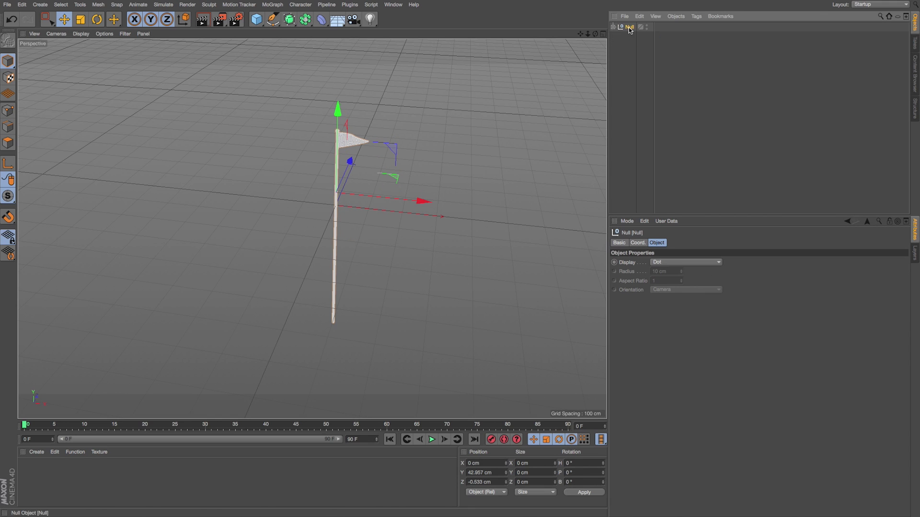
{"action": "double_click", "coordinate": [631, 27]}
{"action": "type", "text": "flag"}
{"action": "key", "text": "Return"}
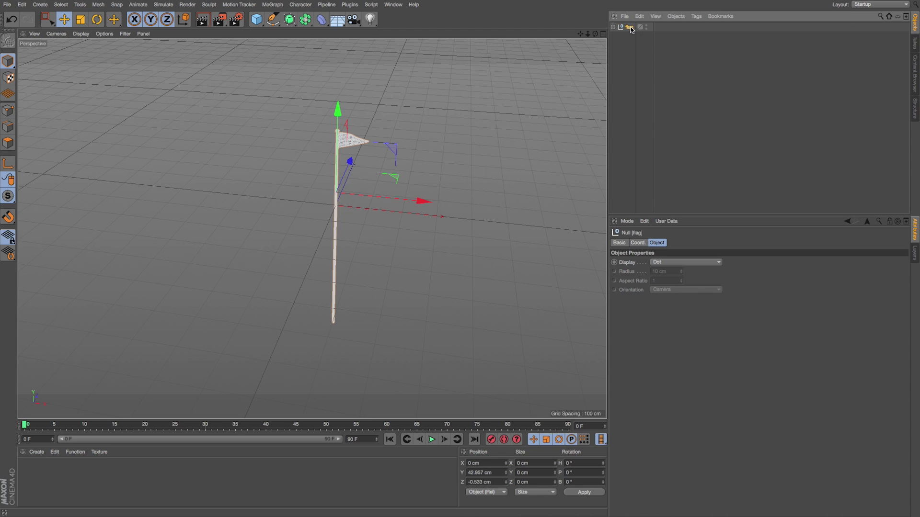
Step: Put the flag group inside a new Cloner set to Radial mode on the XZ plane
{"action": "left_click", "coordinate": [273, 5]}
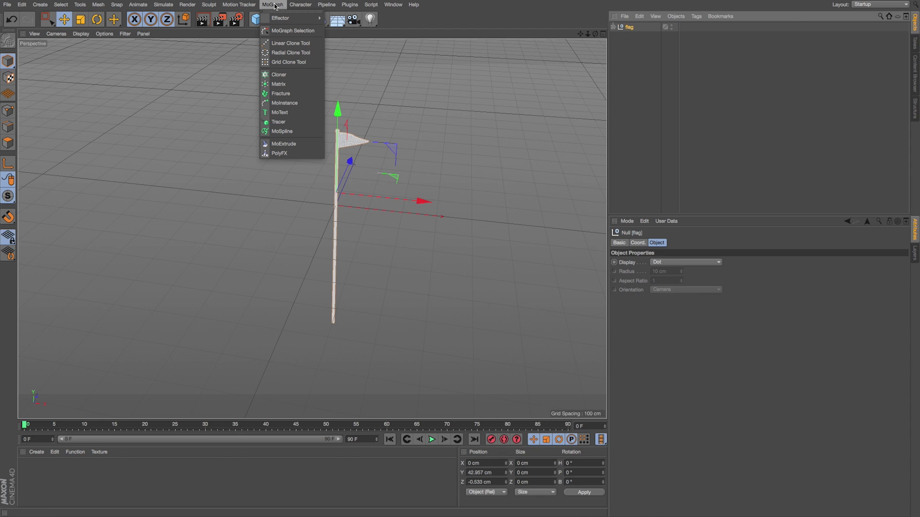
{"action": "left_click", "coordinate": [278, 74]}
{"action": "left_click_drag", "start_coordinate": [629, 40], "coordinate": [632, 28]}
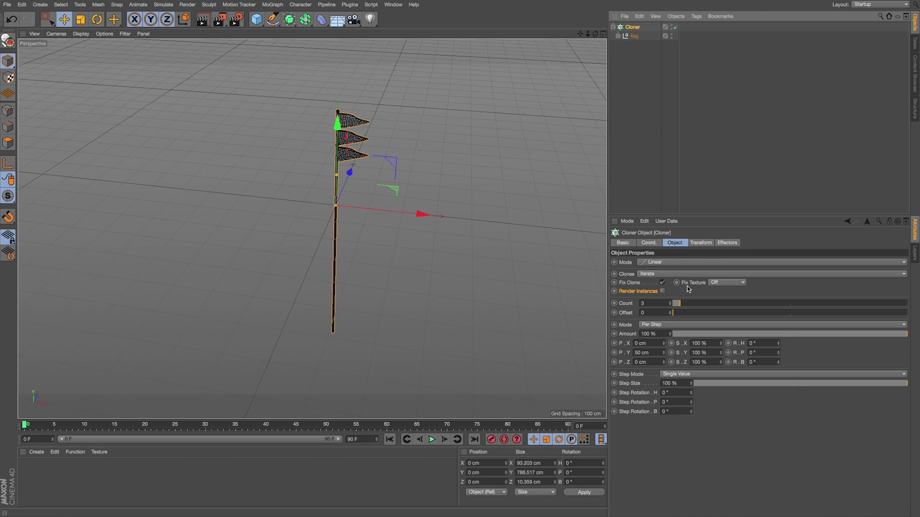
{"action": "left_click", "coordinate": [663, 263]}
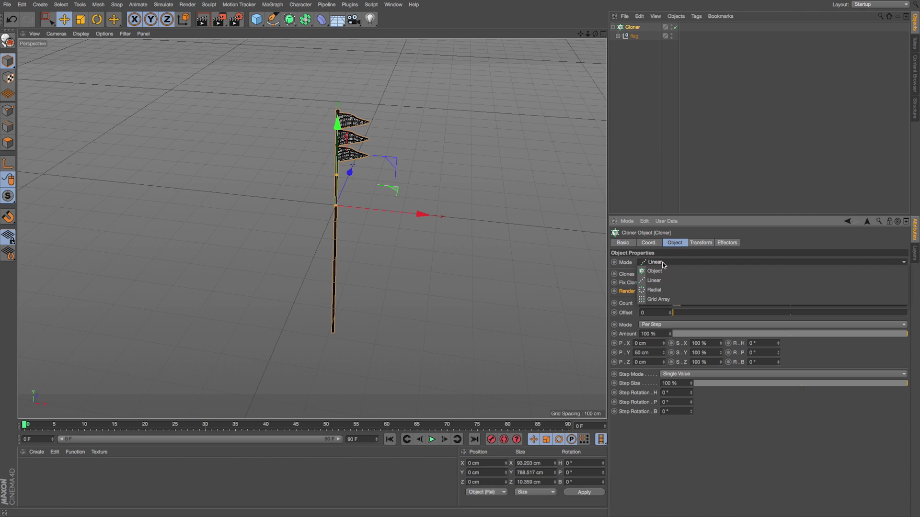
{"action": "left_click", "coordinate": [664, 288]}
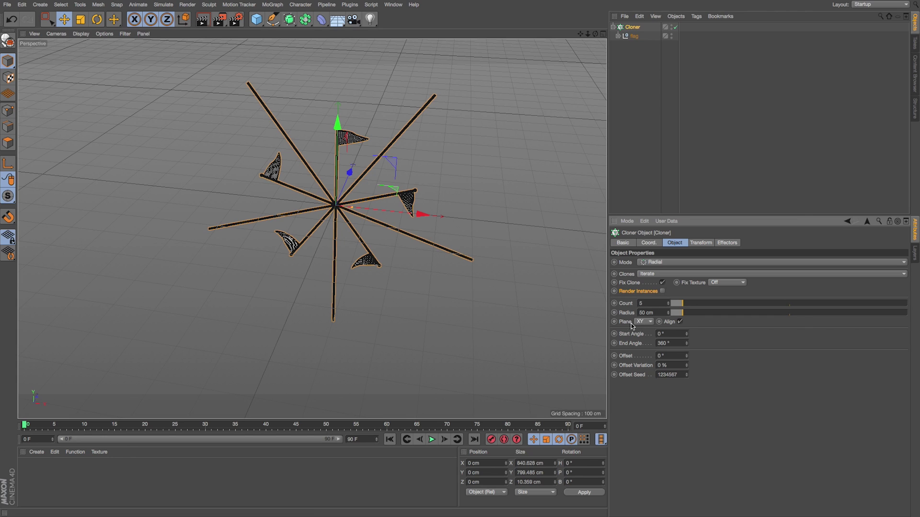
{"action": "left_click", "coordinate": [646, 322]}
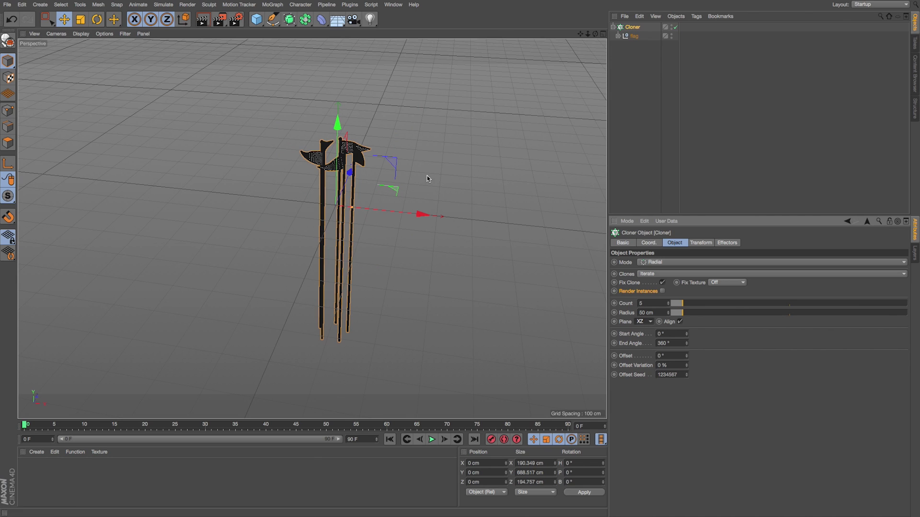
Step: Set the radial Cloner to 30 copies with a radius of 241 cm
{"action": "double_click", "coordinate": [646, 304]}
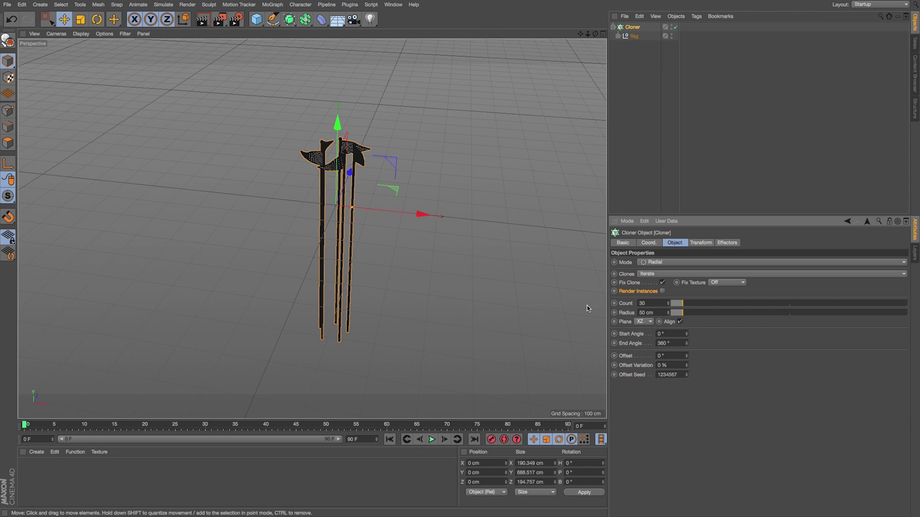
{"action": "key", "text": "Return"}
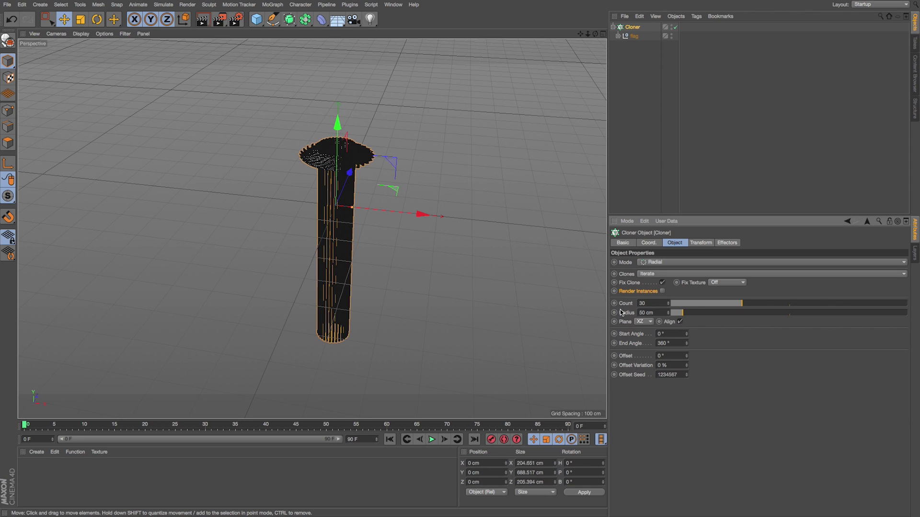
{"action": "mouse_move", "coordinate": [621, 312]}
{"action": "left_mouse_down"}
{"action": "mouse_move", "coordinate": [685, 312]}
{"action": "mouse_move", "coordinate": [668, 312]}
{"action": "left_mouse_up"}
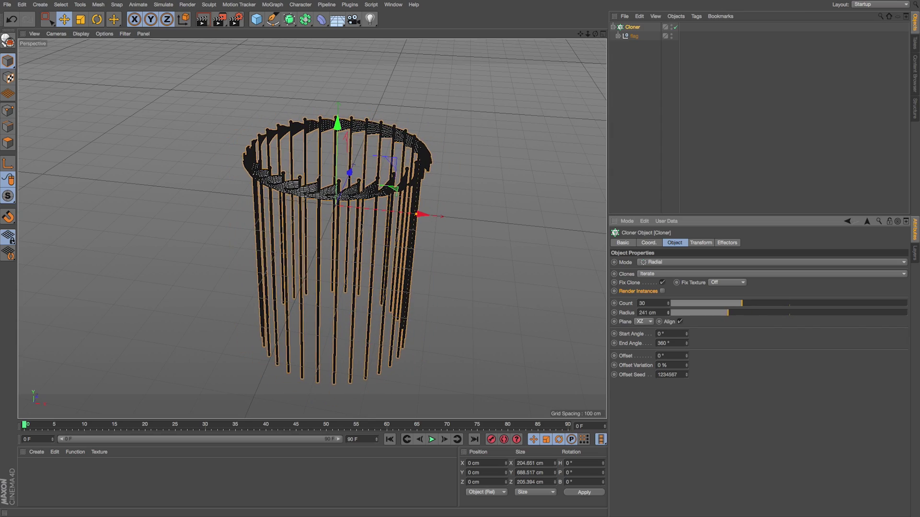
{"action": "left_click_drag", "start_coordinate": [437, 270], "coordinate": [445, 272], "text": "alt"}
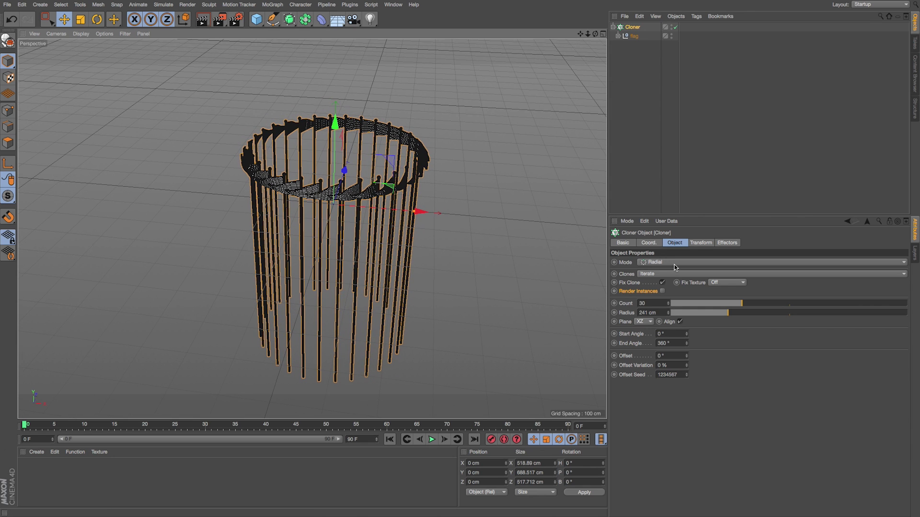
Step: Set the Cloner's heading rotation transform to 158° to angle the pennants outward around the ring
{"action": "left_click", "coordinate": [700, 244]}
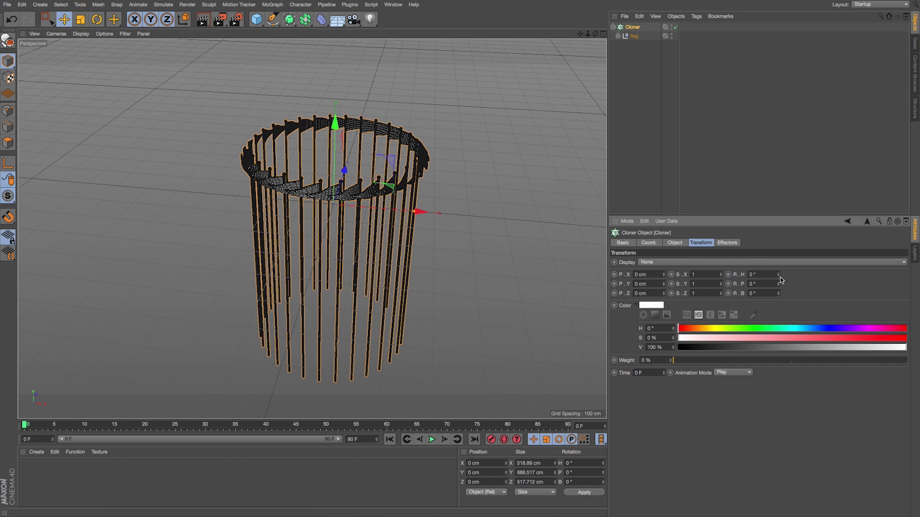
{"action": "left_click_drag", "start_coordinate": [778, 275], "coordinate": [816, 274]}
{"action": "left_click_drag", "start_coordinate": [333, 191], "coordinate": [337, 280], "text": "alt"}
{"action": "scroll", "coordinate": [339, 153], "scroll_direction": "up", "scroll_amount": 3}
{"action": "scroll", "coordinate": [340, 154], "scroll_direction": "up", "scroll_amount": 3}
{"action": "left_click_drag", "start_coordinate": [778, 273], "coordinate": [774, 275]}
{"action": "left_click_drag", "start_coordinate": [346, 297], "coordinate": [345, 155], "text": "alt"}
{"action": "scroll", "coordinate": [363, 176], "scroll_direction": "down", "scroll_amount": 5}
{"action": "left_click_drag", "start_coordinate": [596, 34], "coordinate": [582, 32]}
{"action": "left_click_drag", "start_coordinate": [452, 185], "coordinate": [443, 186], "text": "alt"}
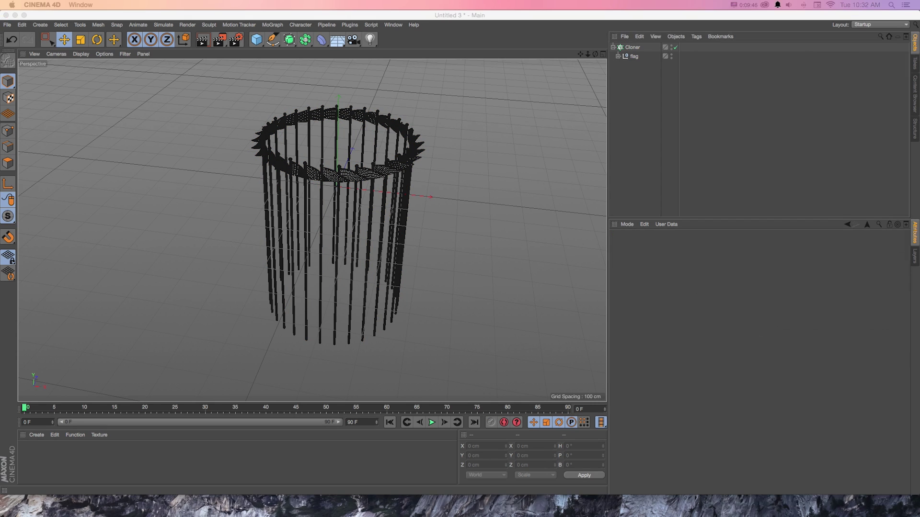
Step: Switch to Chrome to examine the World Series trophy reference photo, and return to Cinema 4D in full screen
{"action": "left_click_drag", "start_coordinate": [919, 42], "coordinate": [213, 42]}
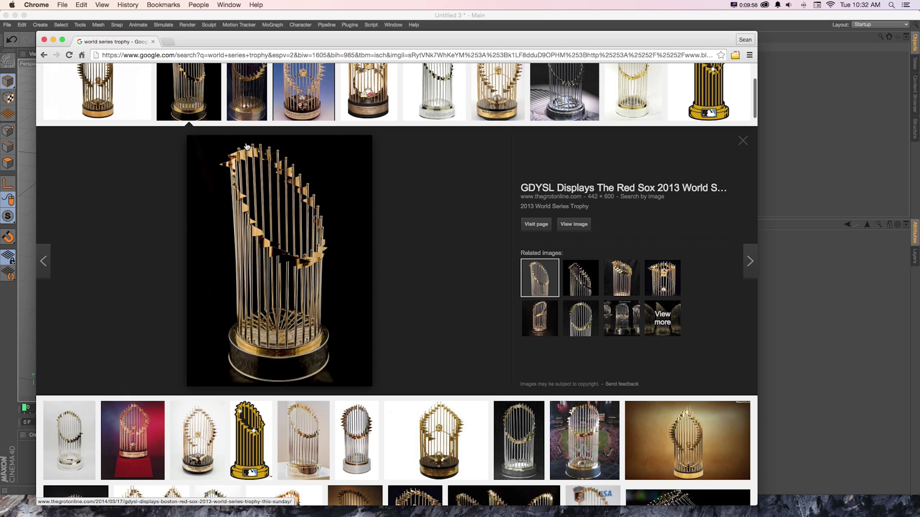
{"action": "key", "text": "super+Tab"}
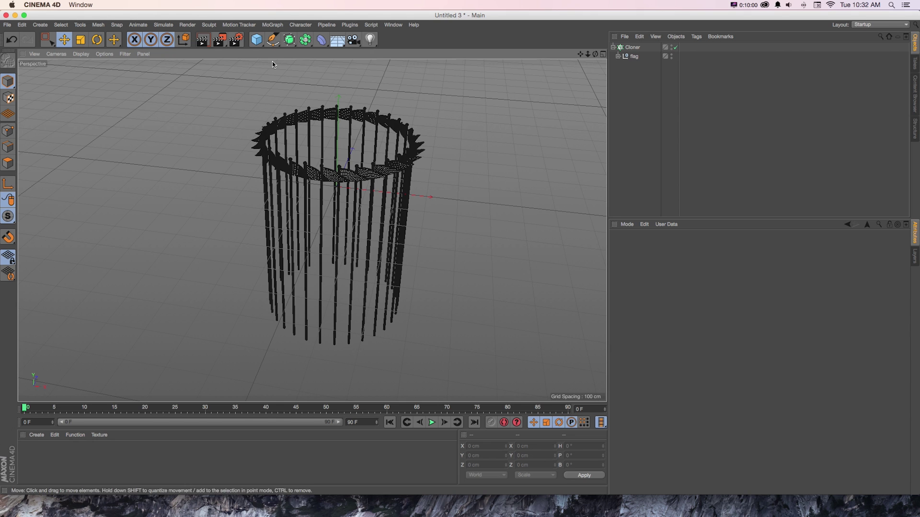
{"action": "key", "text": "ctrl+super+f"}
Step: Add a Plain effector to the Cloner holding the ring of flags
{"action": "left_click_drag", "start_coordinate": [581, 34], "coordinate": [578, 69]}
{"action": "left_click_drag", "start_coordinate": [462, 122], "coordinate": [413, 131], "text": "alt"}
{"action": "left_click", "coordinate": [632, 28]}
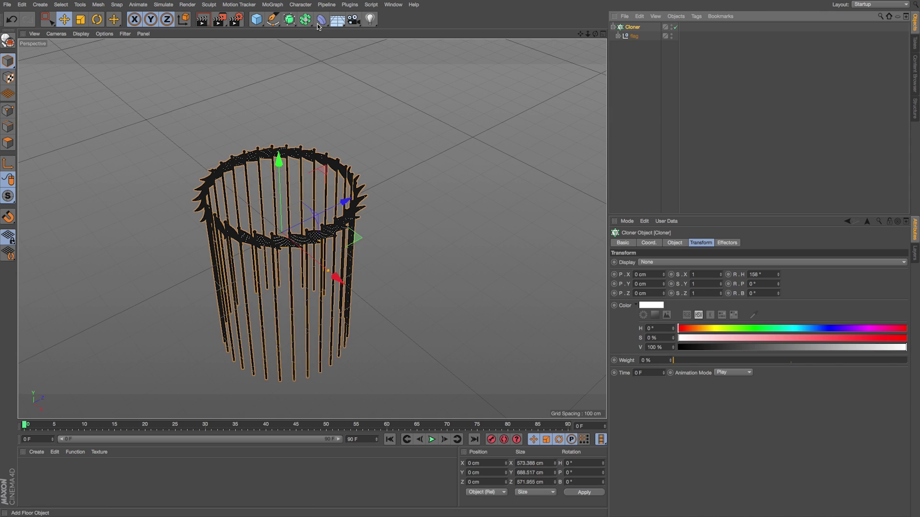
{"action": "left_click", "coordinate": [272, 5]}
{"action": "mouse_move", "coordinate": [272, 20]}
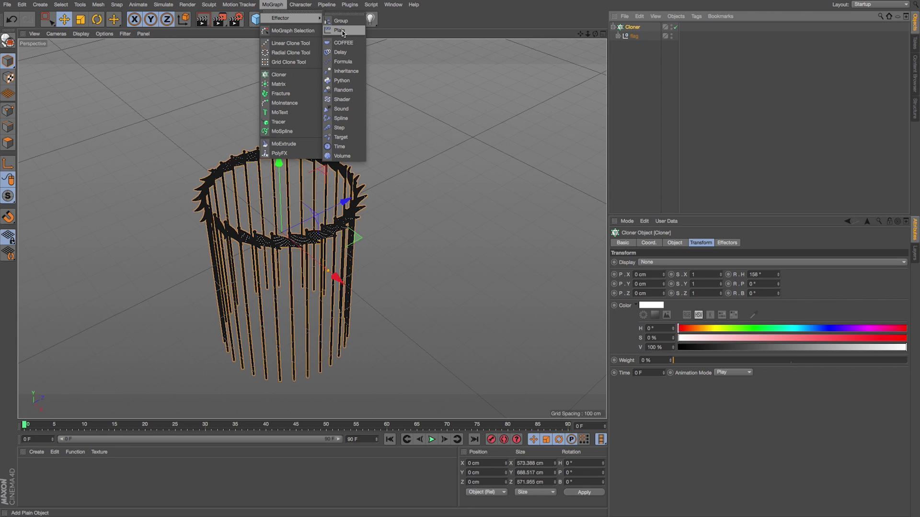
{"action": "left_click", "coordinate": [632, 29]}
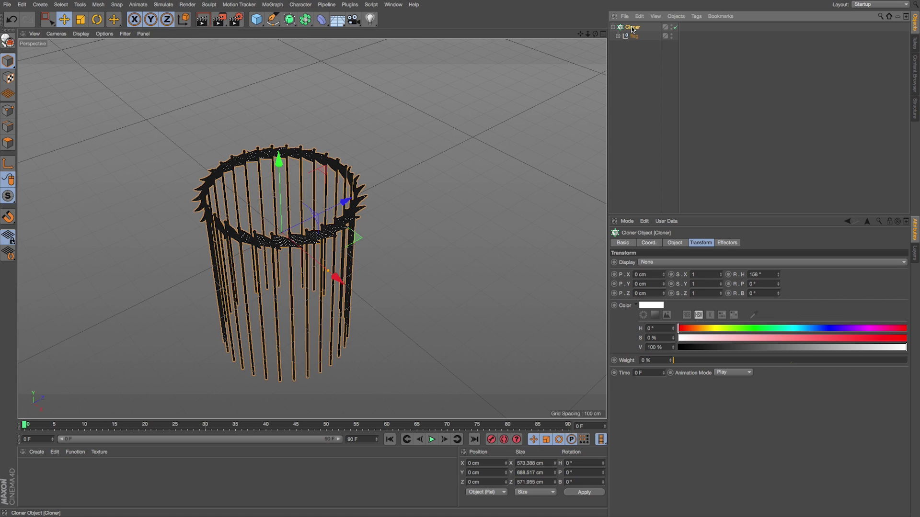
{"action": "left_click", "coordinate": [272, 5]}
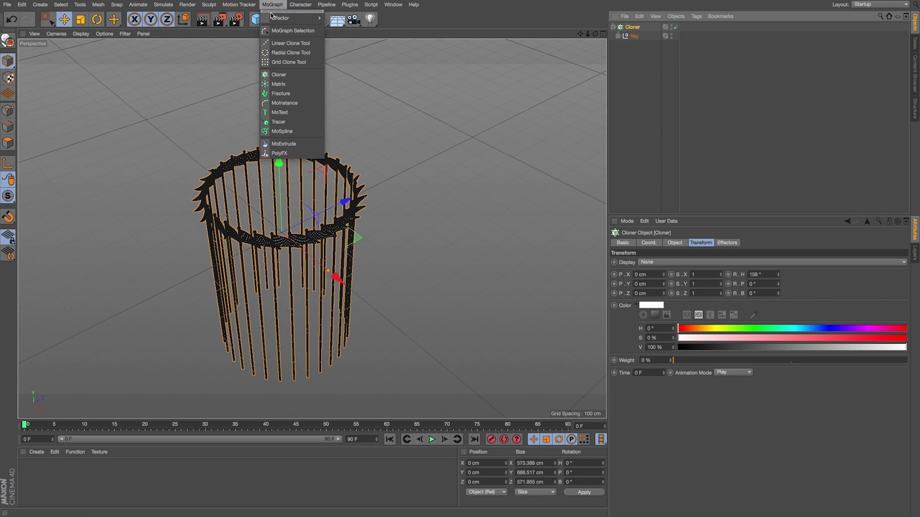
{"action": "mouse_move", "coordinate": [272, 22]}
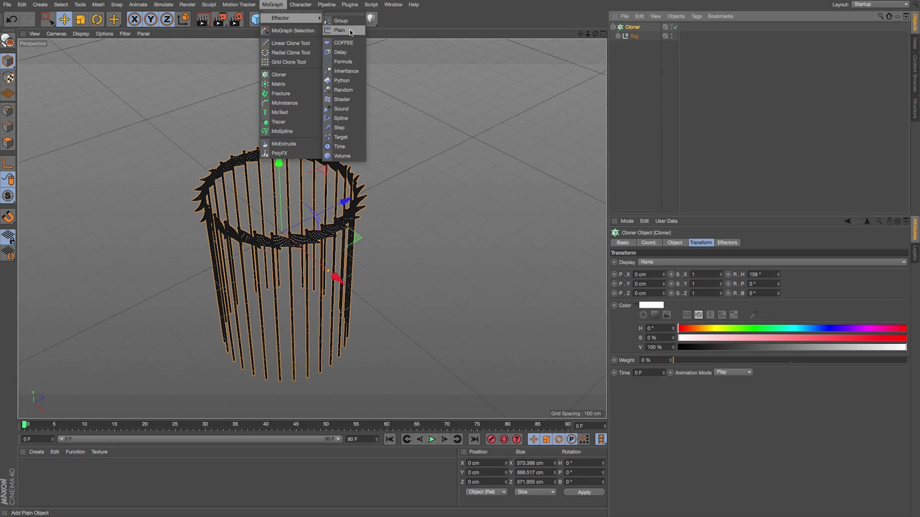
{"action": "left_click", "coordinate": [339, 30]}
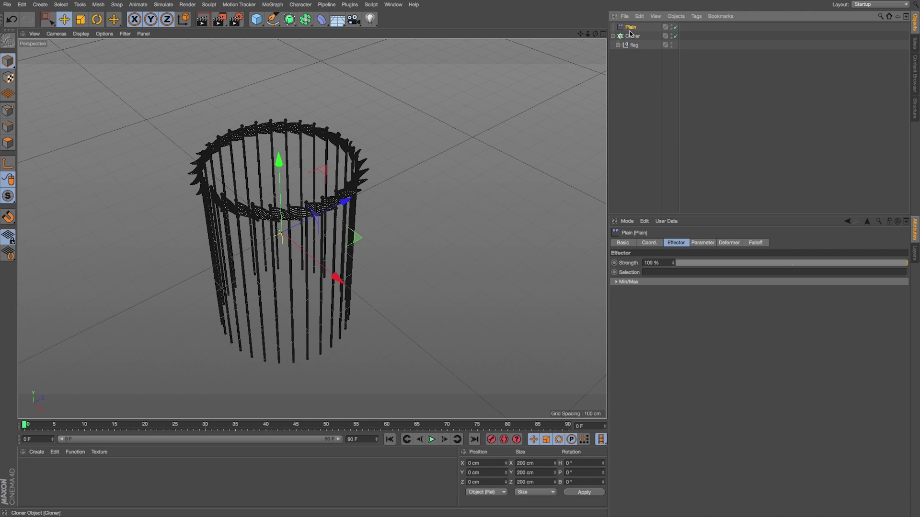
Step: Set the Plain effector's Y position offset to 119 cm
{"action": "left_click", "coordinate": [701, 244]}
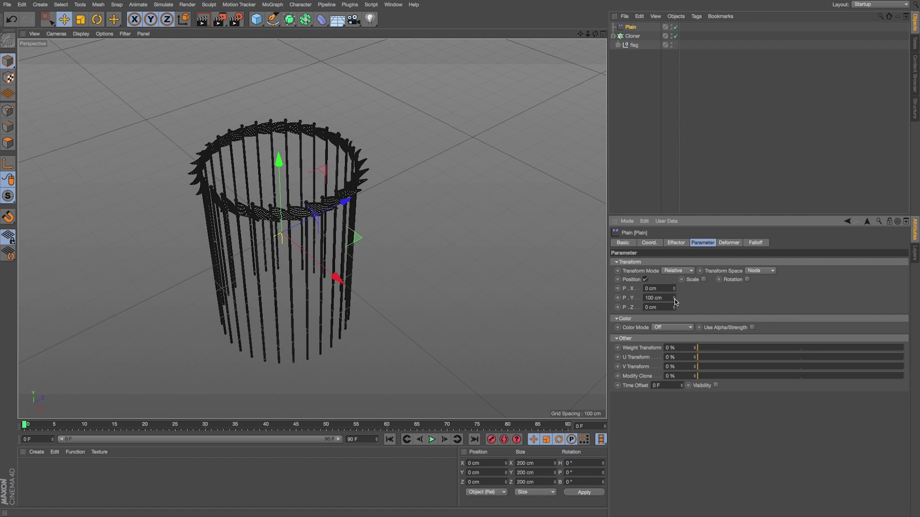
{"action": "mouse_move", "coordinate": [673, 302]}
{"action": "left_mouse_down"}
{"action": "mouse_move", "coordinate": [672, 314]}
{"action": "mouse_move", "coordinate": [674, 288]}
{"action": "mouse_move", "coordinate": [673, 301]}
{"action": "left_mouse_up"}
{"action": "key", "text": "super+z"}
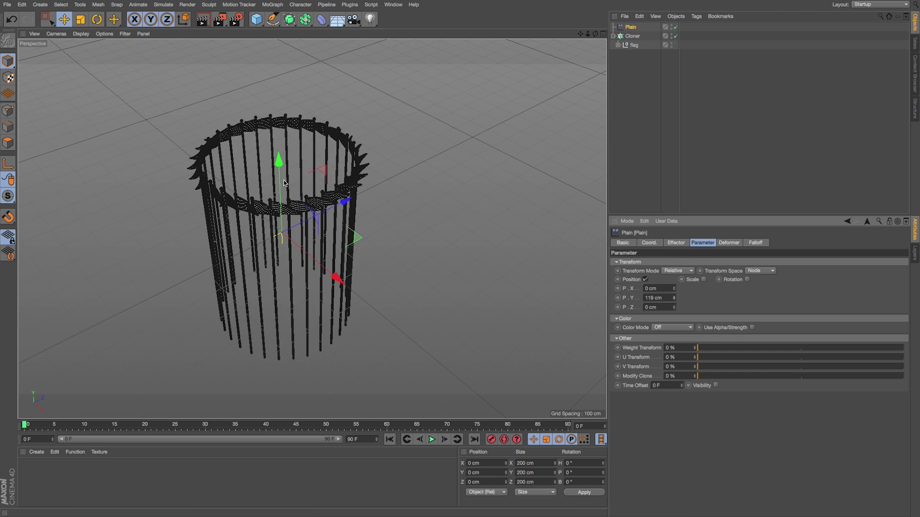
Step: Give the Plain effector a spherical falloff about 617 cm across and move it to about Z 225 cm
{"action": "left_click", "coordinate": [759, 244]}
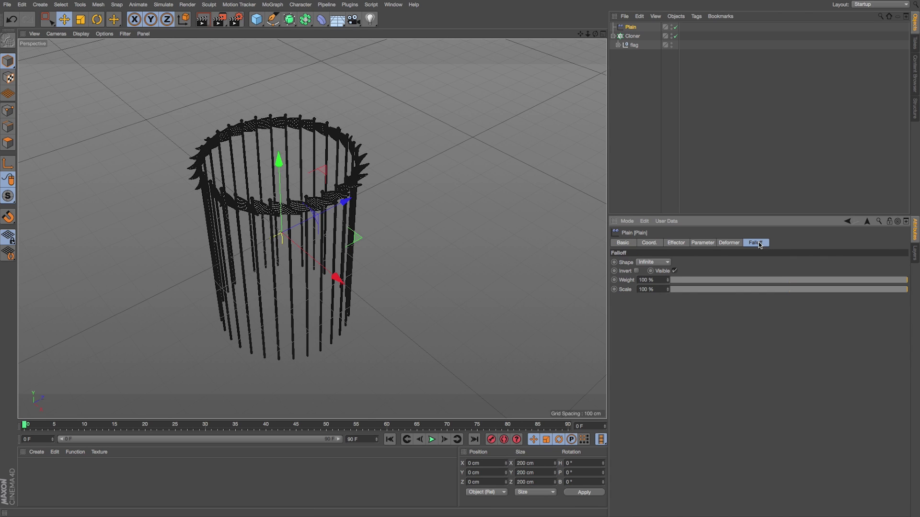
{"action": "left_click", "coordinate": [655, 263]}
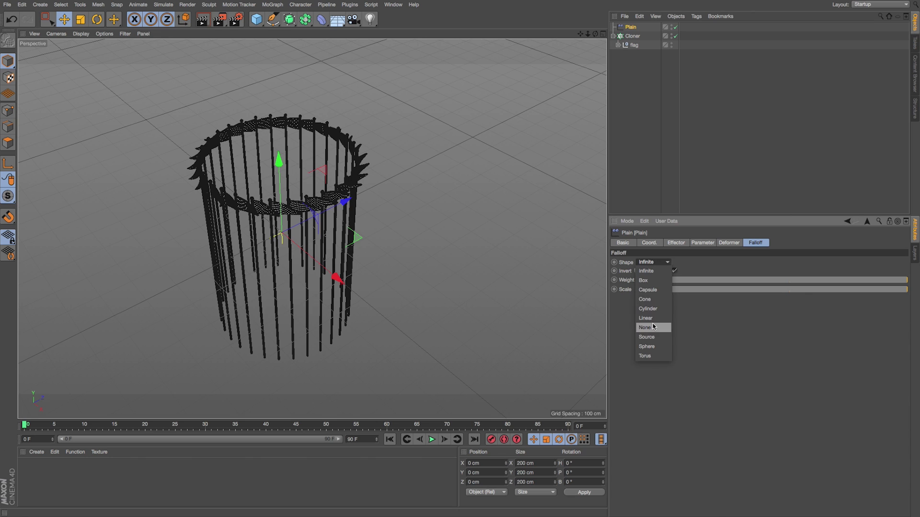
{"action": "left_click", "coordinate": [647, 346]}
{"action": "left_click_drag", "start_coordinate": [334, 208], "coordinate": [578, 385]}
{"action": "key", "text": "t"}
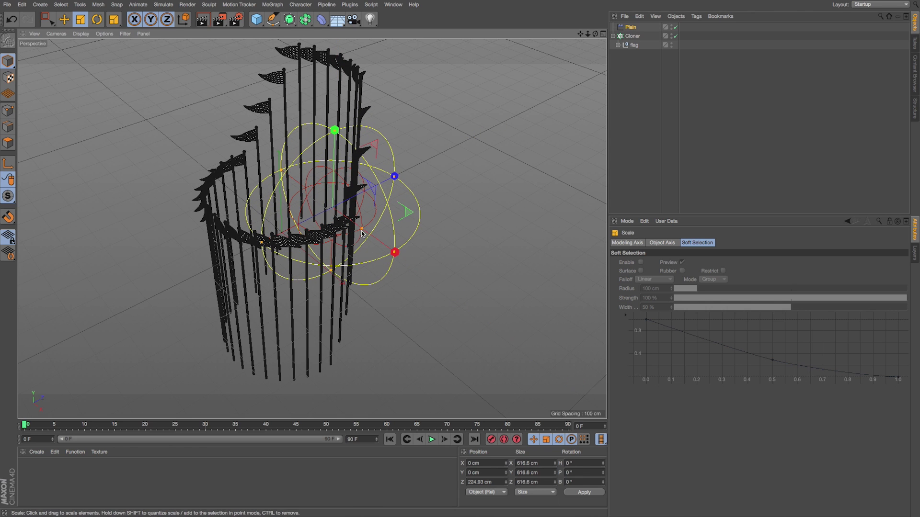
Step: Reshape the Plain effector's falloff spline to rise from 0 at the start to an added end point at about 0.45
{"action": "left_click_drag", "start_coordinate": [252, 270], "coordinate": [334, 268], "text": "alt"}
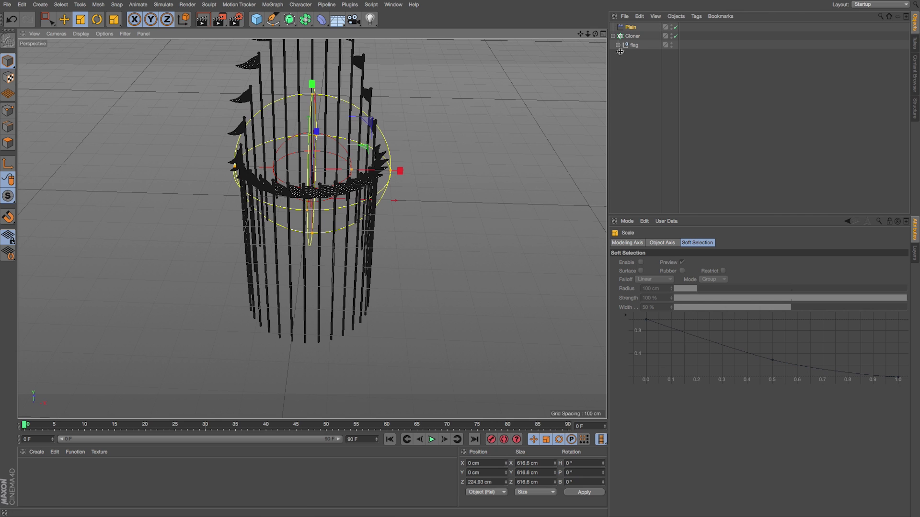
{"action": "left_click_drag", "start_coordinate": [581, 36], "coordinate": [594, 156]}
{"action": "left_click_drag", "start_coordinate": [351, 211], "coordinate": [351, 203], "text": "alt"}
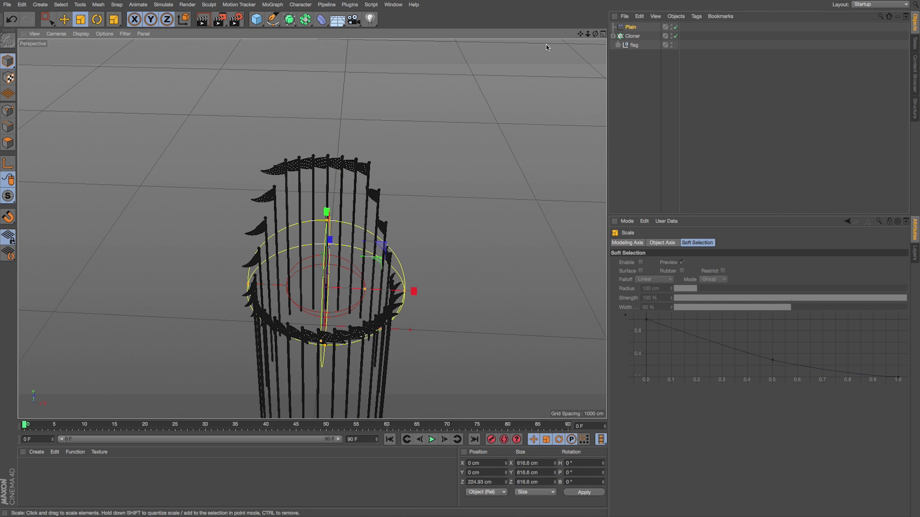
{"action": "left_click_drag", "start_coordinate": [580, 36], "coordinate": [579, 0]}
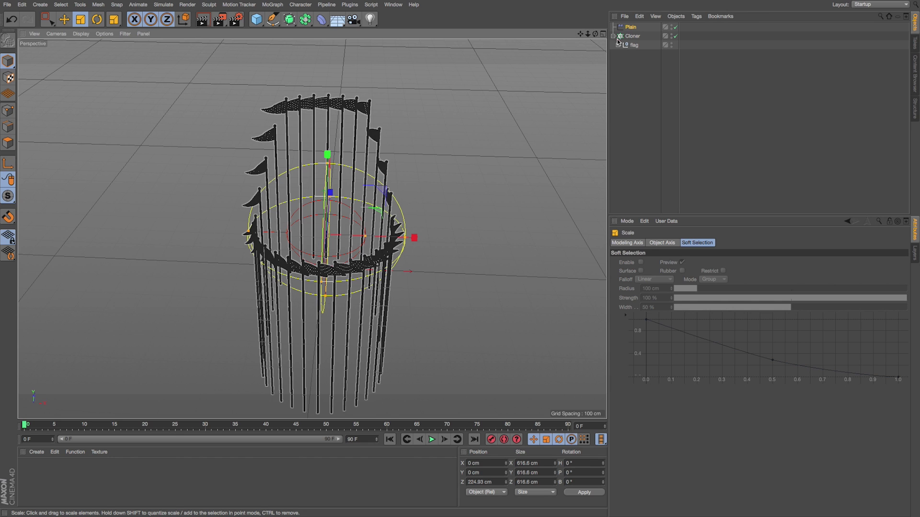
{"action": "left_click", "coordinate": [630, 28]}
{"action": "left_click_drag", "start_coordinate": [361, 228], "coordinate": [307, 230], "text": "alt"}
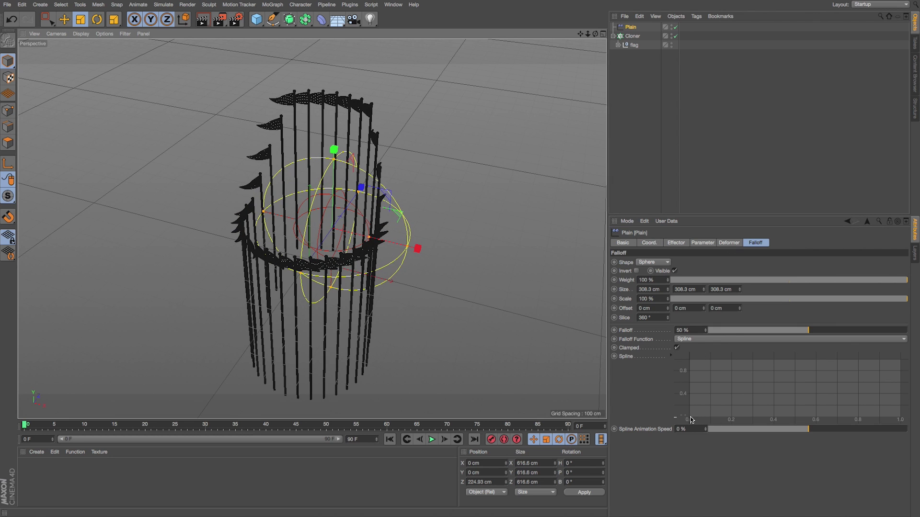
{"action": "left_click_drag", "start_coordinate": [690, 420], "coordinate": [698, 417]}
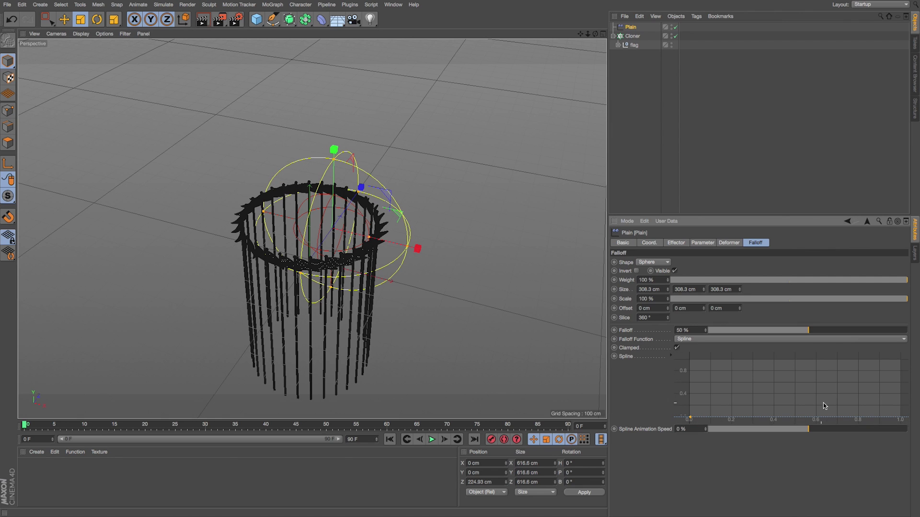
{"action": "left_click", "coordinate": [899, 406], "text": "ctrl"}
{"action": "left_click_drag", "start_coordinate": [898, 406], "coordinate": [905, 390]}
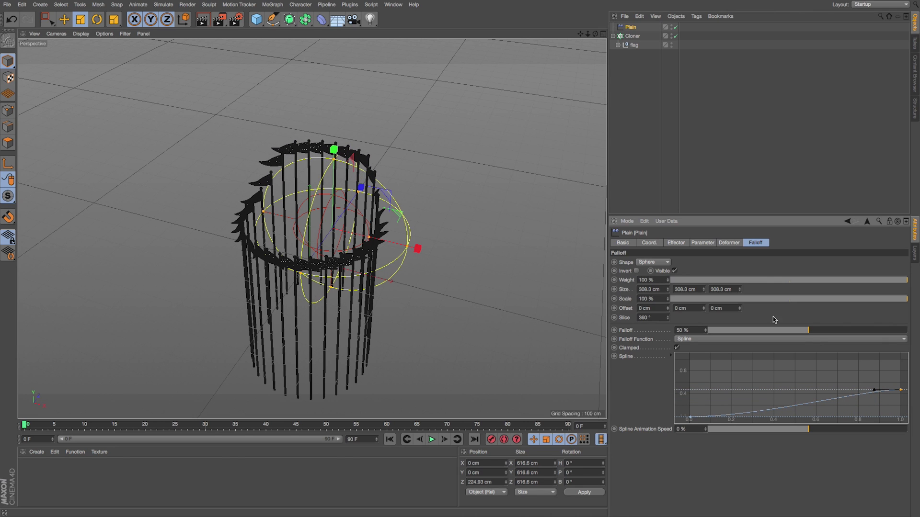
Step: Set the falloff amount of the Plain effector's sphere to 88 %
{"action": "left_click_drag", "start_coordinate": [706, 333], "coordinate": [713, 333]}
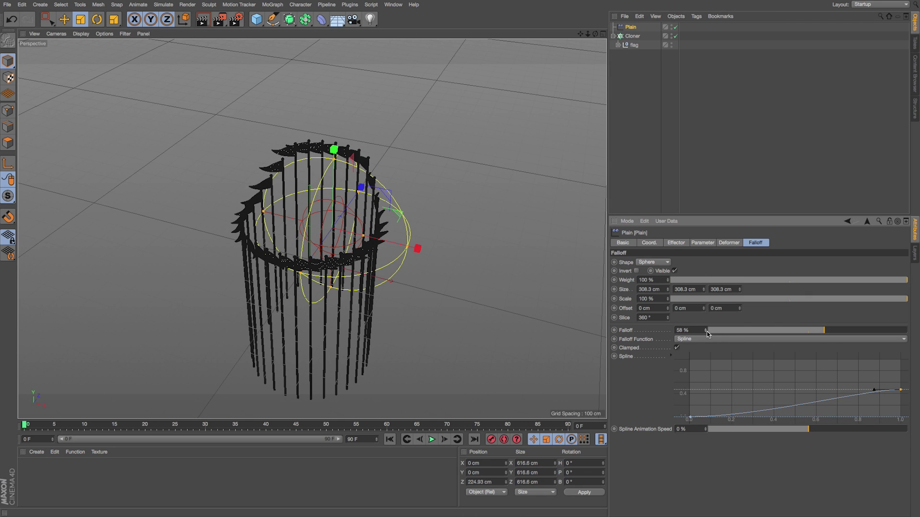
{"action": "left_click_drag", "start_coordinate": [705, 332], "coordinate": [744, 333]}
{"action": "left_click_drag", "start_coordinate": [418, 248], "coordinate": [438, 259], "text": "alt"}
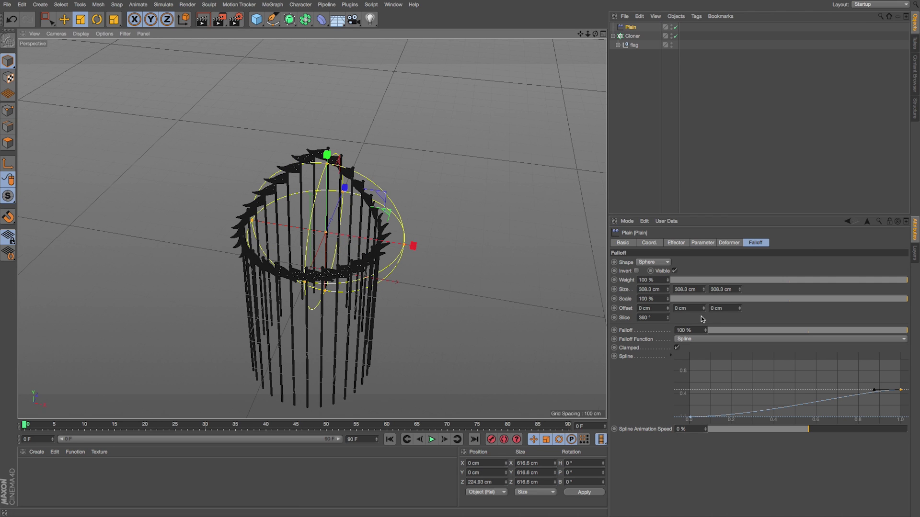
{"action": "left_click_drag", "start_coordinate": [705, 330], "coordinate": [705, 337]}
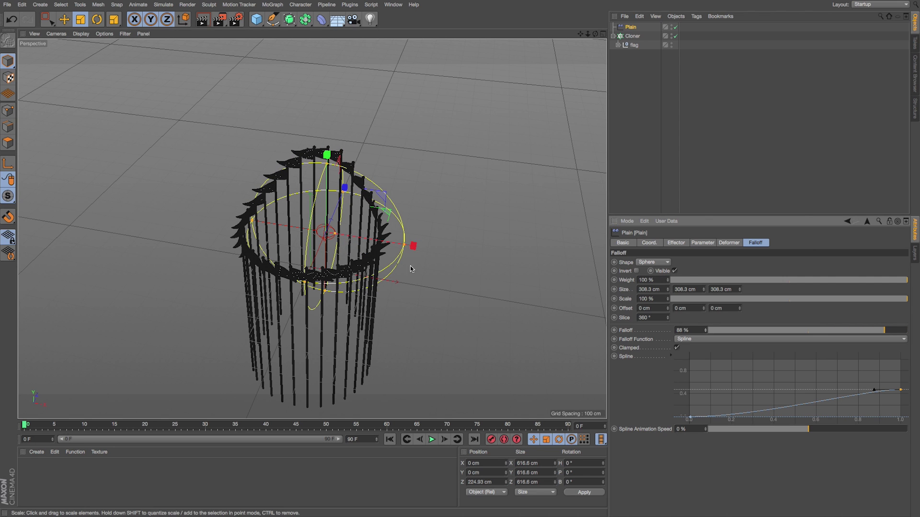
{"action": "left_click_drag", "start_coordinate": [446, 275], "coordinate": [388, 247], "text": "alt"}
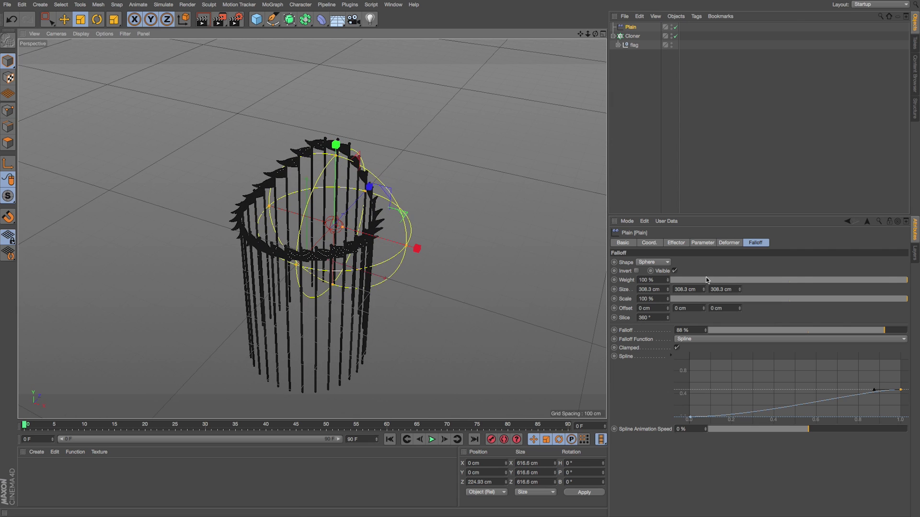
Step: Raise the Plain effector's strength to 254 % and lower the end point of its falloff spline to about 0.2
{"action": "left_click", "coordinate": [675, 243]}
{"action": "left_click_drag", "start_coordinate": [673, 262], "coordinate": [724, 262]}
{"action": "left_click", "coordinate": [757, 243]}
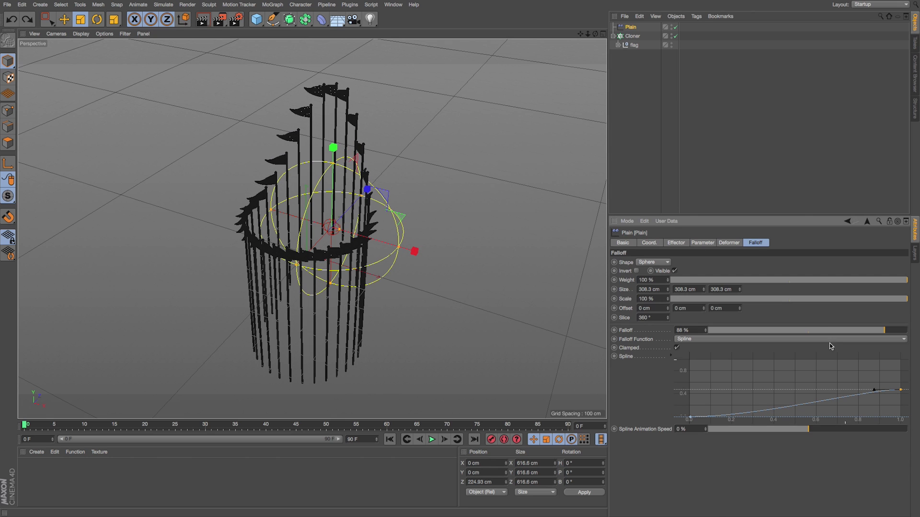
{"action": "left_click_drag", "start_coordinate": [898, 392], "coordinate": [902, 406]}
Step: Enlarge the Plain effector's falloff sphere to about 869 cm across and shift the effector to about Z 215 cm
{"action": "left_click_drag", "start_coordinate": [517, 307], "coordinate": [454, 283], "text": "alt"}
{"action": "left_click_drag", "start_coordinate": [407, 244], "coordinate": [517, 233]}
{"action": "key", "text": "e"}
{"action": "left_click_drag", "start_coordinate": [335, 223], "coordinate": [357, 263], "text": "alt"}
{"action": "left_click_drag", "start_coordinate": [262, 223], "coordinate": [254, 216], "text": "alt"}
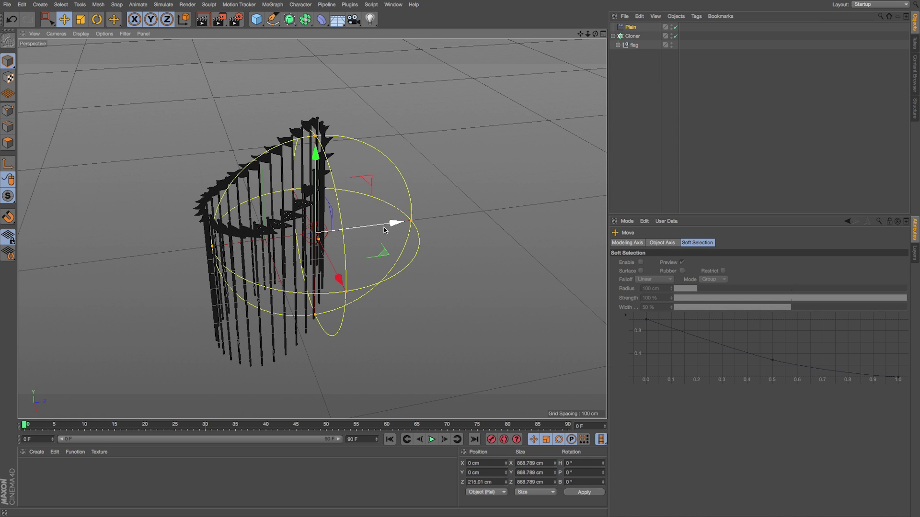
Step: Duplicate the Plain effector to about Z -299 cm on the opposite side of the ring and assign the copy to the Cloner's effectors
{"action": "left_click_drag", "start_coordinate": [383, 229], "coordinate": [255, 236]}
{"action": "left_click", "coordinate": [631, 46]}
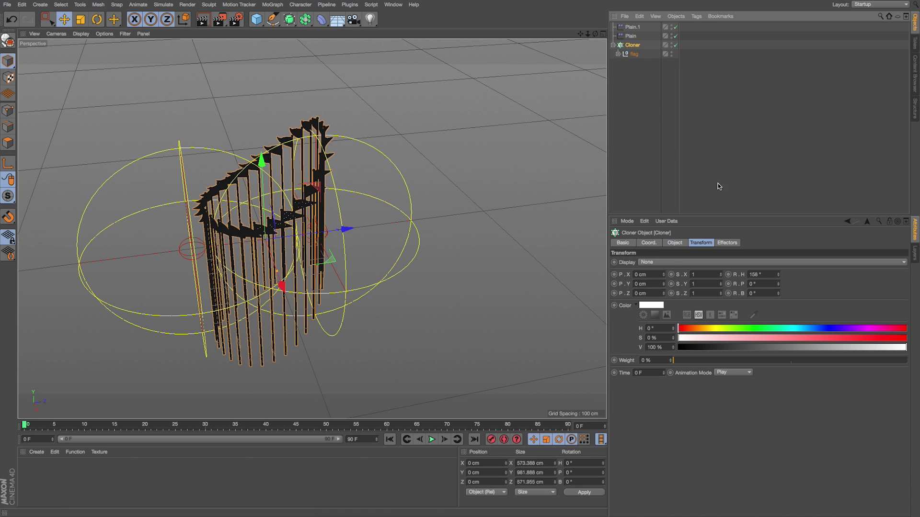
{"action": "left_click", "coordinate": [726, 243]}
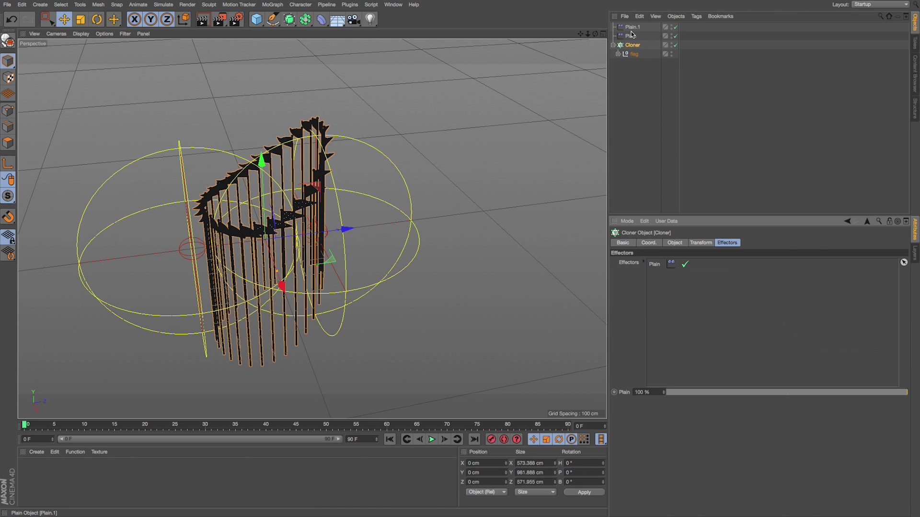
{"action": "left_click_drag", "start_coordinate": [633, 30], "coordinate": [653, 148]}
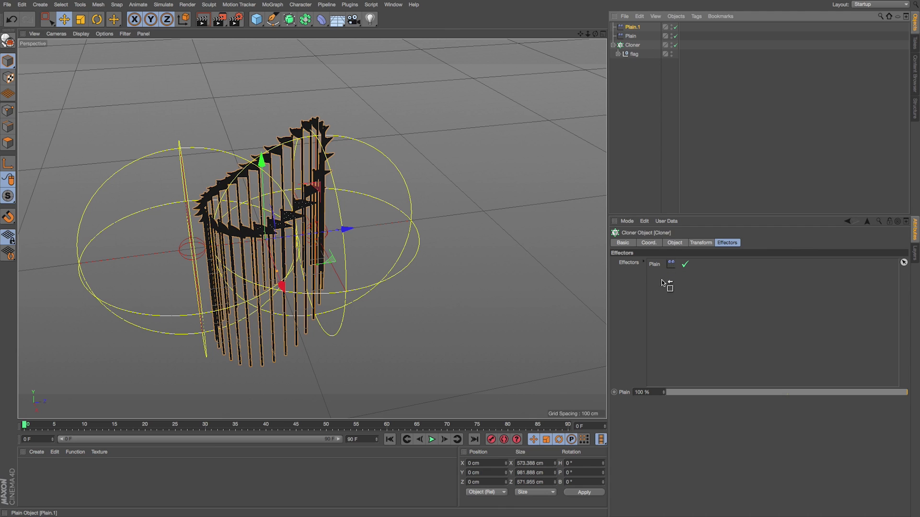
{"action": "left_click_drag", "start_coordinate": [662, 282], "coordinate": [662, 284]}
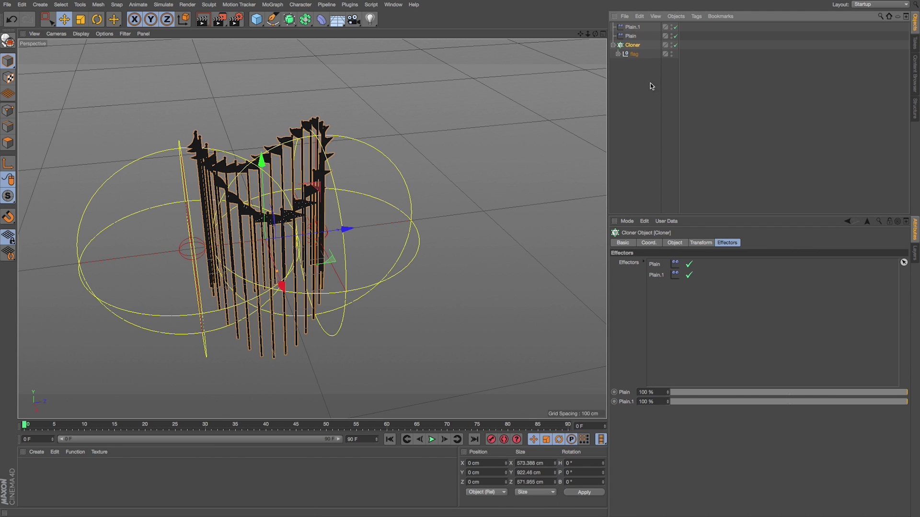
Step: Set the strength of the duplicated Plain effector to -254 %
{"action": "left_click", "coordinate": [636, 27]}
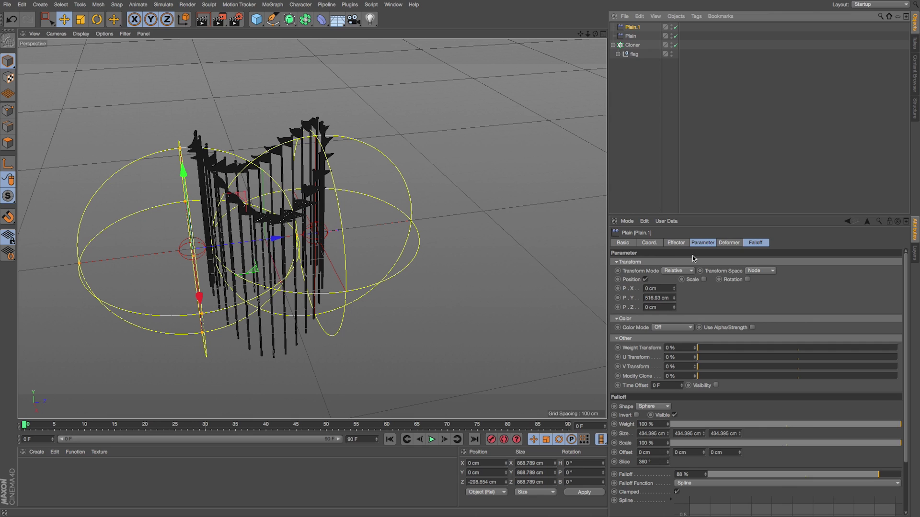
{"action": "left_click", "coordinate": [675, 243]}
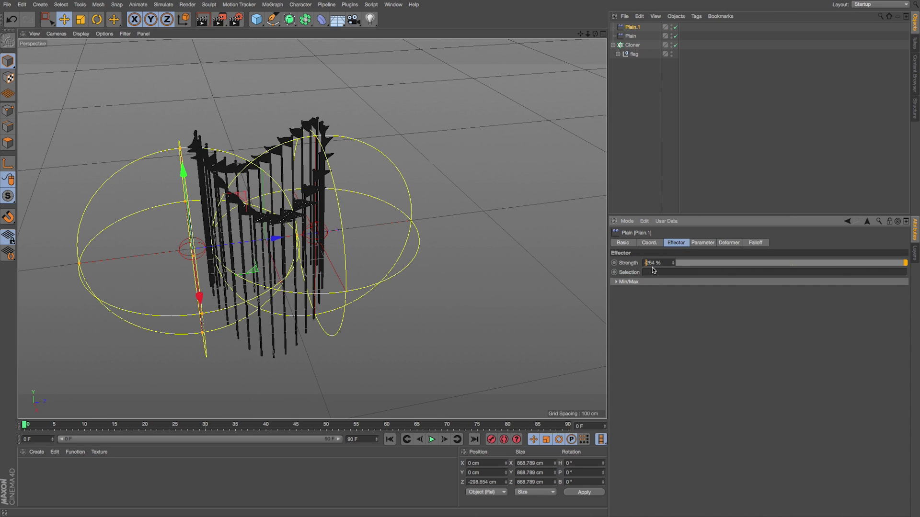
{"action": "key", "text": "Return"}
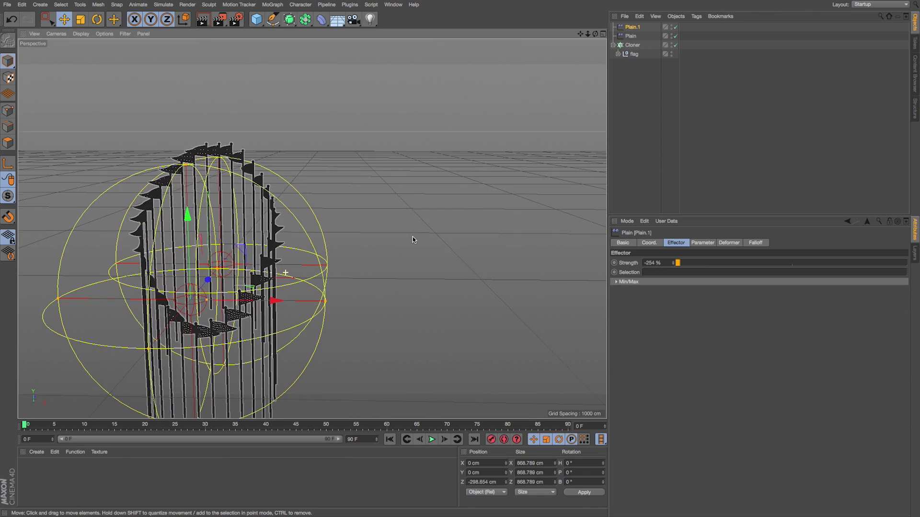
Step: Examine the slope of the flag ring from above, the front and the side
{"action": "left_click_drag", "start_coordinate": [412, 237], "coordinate": [407, 255], "text": "alt"}
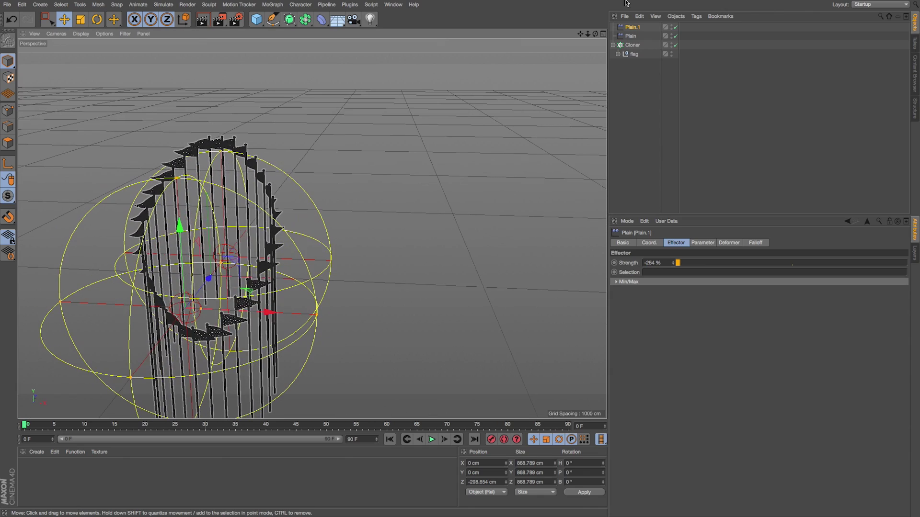
{"action": "left_click_drag", "start_coordinate": [580, 36], "coordinate": [701, 18]}
{"action": "left_click_drag", "start_coordinate": [349, 206], "coordinate": [434, 165], "text": "alt"}
{"action": "left_click", "coordinate": [647, 142]}
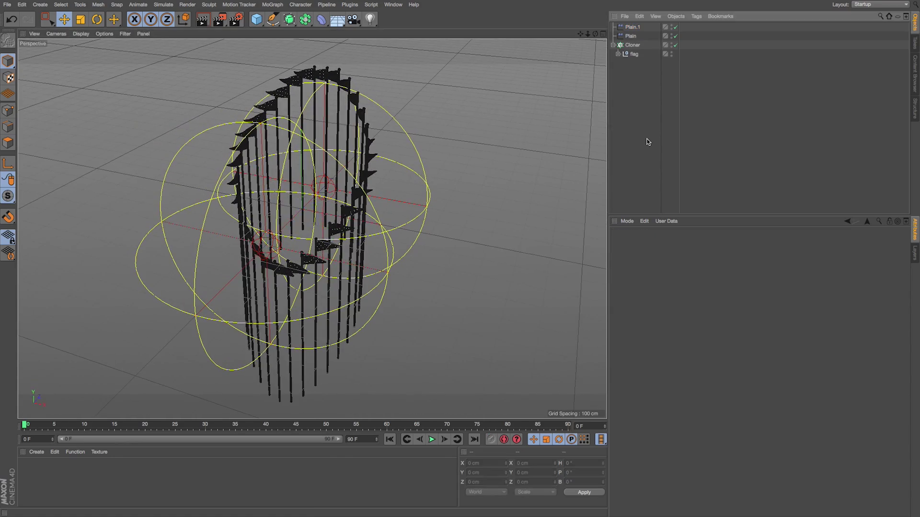
{"action": "mouse_move", "coordinate": [432, 123]}
{"action": "left_mouse_down", "text": "alt"}
{"action": "mouse_move", "coordinate": [455, 126]}
{"action": "mouse_move", "coordinate": [376, 137]}
{"action": "mouse_move", "coordinate": [402, 124]}
{"action": "mouse_move", "coordinate": [369, 140]}
{"action": "mouse_move", "coordinate": [440, 121]}
{"action": "mouse_move", "coordinate": [428, 131]}
{"action": "left_mouse_up", "text": "alt"}
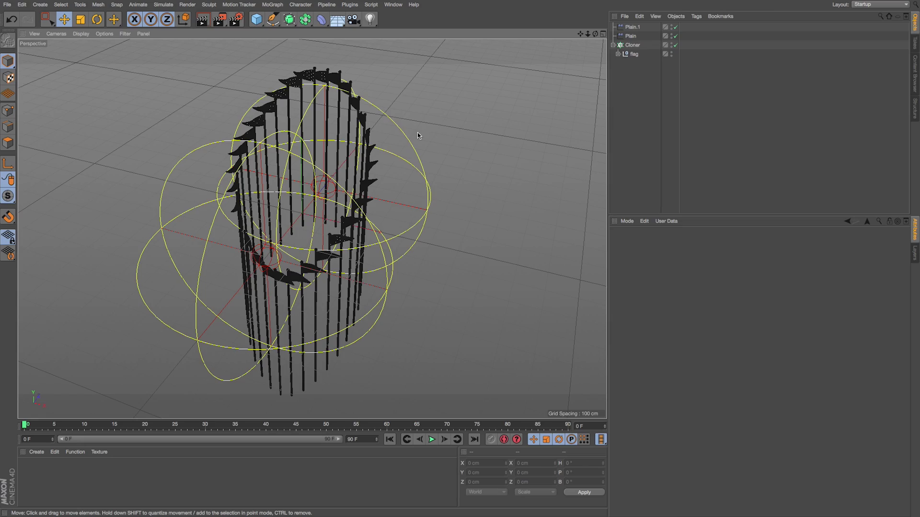
{"action": "left_click_drag", "start_coordinate": [371, 151], "coordinate": [392, 134], "text": "alt"}
{"action": "left_click_drag", "start_coordinate": [581, 34], "coordinate": [582, 20]}
{"action": "left_click_drag", "start_coordinate": [386, 289], "coordinate": [339, 325], "text": "alt"}
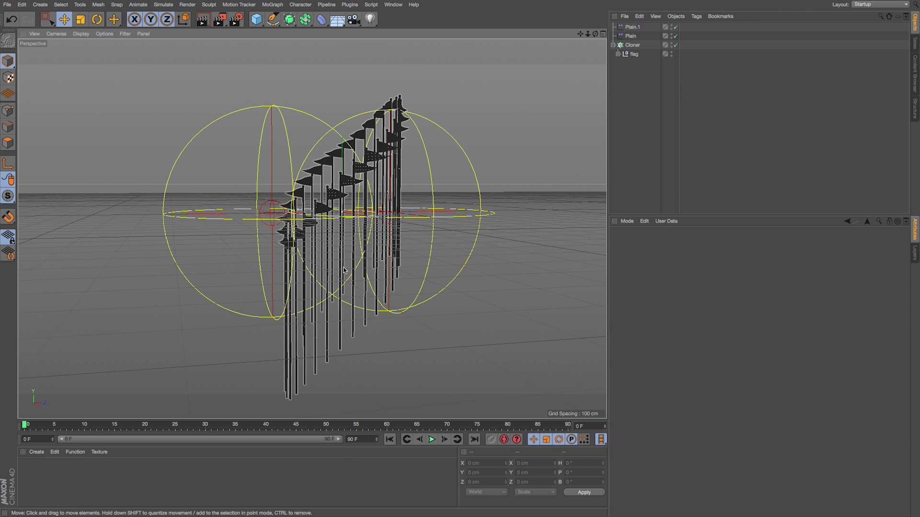
{"action": "left_click_drag", "start_coordinate": [588, 34], "coordinate": [582, 45]}
{"action": "left_click_drag", "start_coordinate": [580, 34], "coordinate": [581, 16]}
{"action": "mouse_move", "coordinate": [471, 156]}
{"action": "left_mouse_down", "text": "alt"}
{"action": "mouse_move", "coordinate": [486, 169]}
{"action": "mouse_move", "coordinate": [475, 162]}
{"action": "left_mouse_up", "text": "alt"}
{"action": "left_click_drag", "start_coordinate": [346, 332], "coordinate": [364, 338], "text": "alt"}
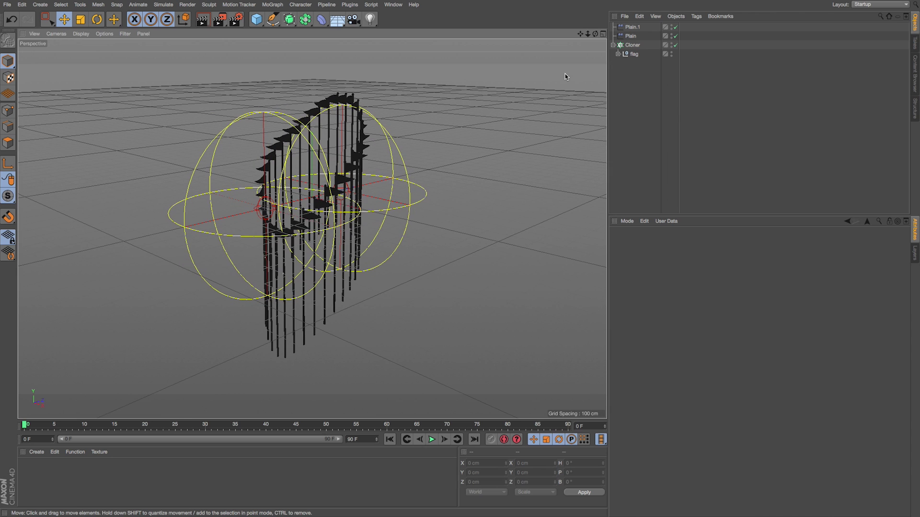
Step: Raise the Cloner and both Plain effectors together in the Front view to about Y 784 cm, resting the lowest poles on the ground line
{"action": "key", "text": "super+a"}
{"action": "left_click", "coordinate": [604, 34]}
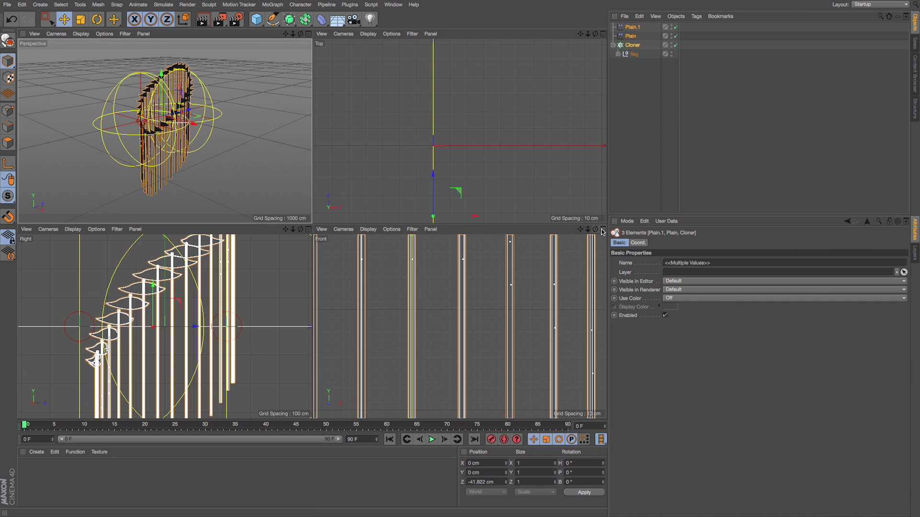
{"action": "left_click", "coordinate": [603, 229]}
{"action": "left_click_drag", "start_coordinate": [306, 233], "coordinate": [324, 90]}
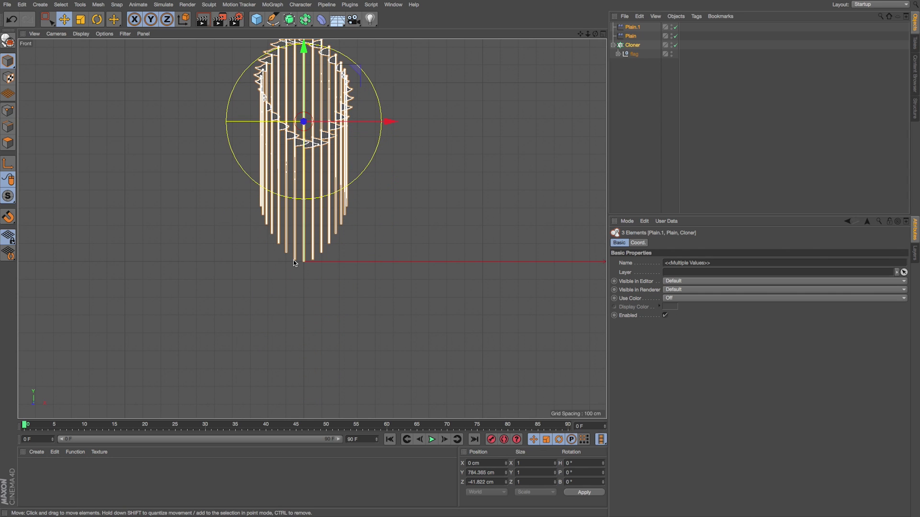
{"action": "scroll", "coordinate": [294, 260], "scroll_direction": "up", "scroll_amount": 3}
{"action": "left_click_drag", "start_coordinate": [580, 34], "coordinate": [560, 106]}
{"action": "left_click_drag", "start_coordinate": [589, 34], "coordinate": [567, 37]}
Step: Add a cylinder at the foot of the poles, about 548 cm wide and 139 cm tall, centred at about Y 72 cm
{"action": "left_click", "coordinate": [256, 19]}
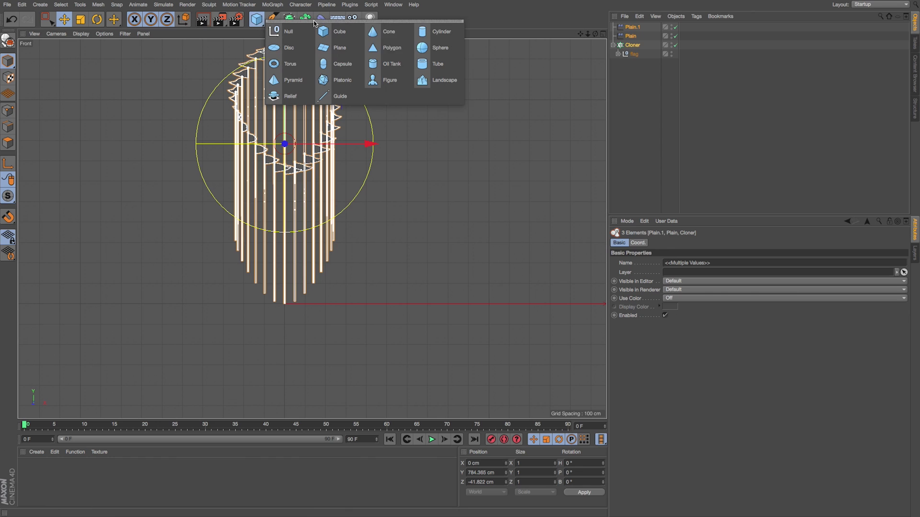
{"action": "left_click", "coordinate": [433, 34]}
{"action": "scroll", "coordinate": [305, 278], "scroll_direction": "up", "scroll_amount": 5}
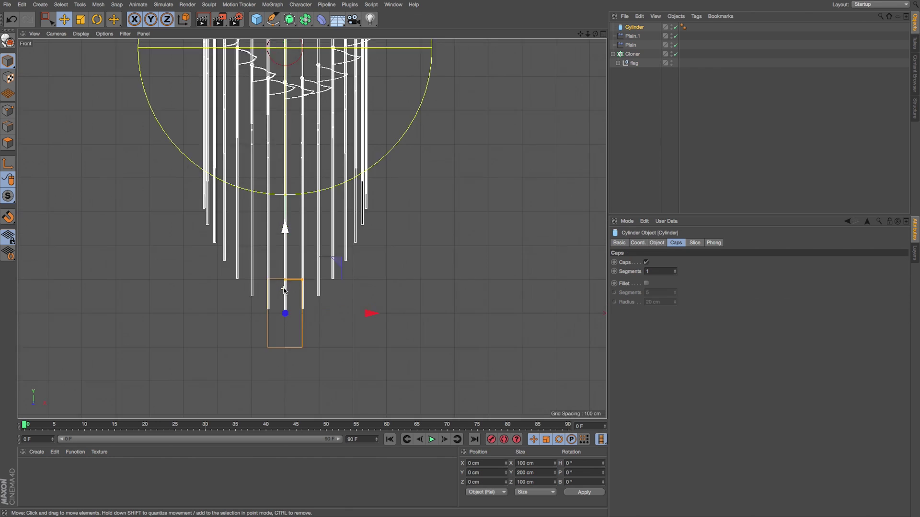
{"action": "left_click_drag", "start_coordinate": [305, 277], "coordinate": [288, 248]}
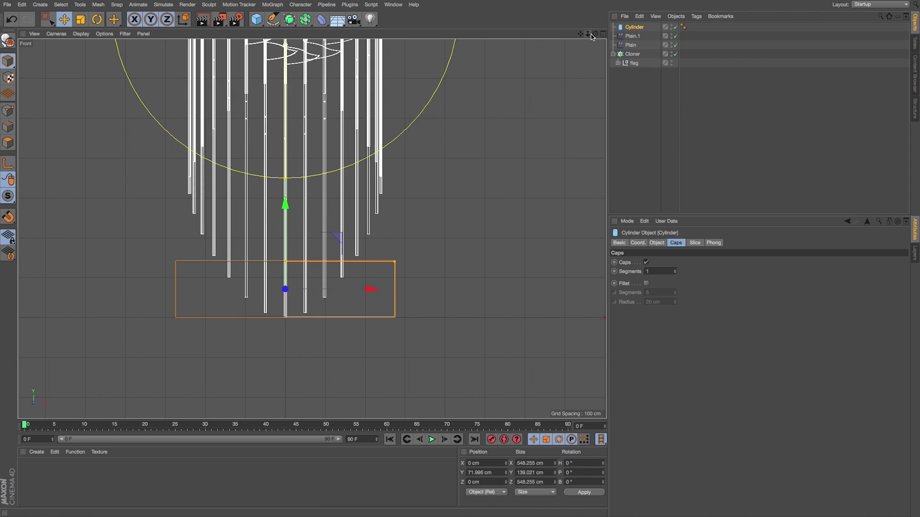
Step: Turn on the fillet for the base cylinder's caps to round its edges
{"action": "scroll", "coordinate": [312, 229], "scroll_direction": "down", "scroll_amount": 5}
{"action": "scroll", "coordinate": [313, 229], "scroll_direction": "up", "scroll_amount": 3}
{"action": "left_click_drag", "start_coordinate": [580, 35], "coordinate": [604, 66]}
{"action": "scroll", "coordinate": [334, 322], "scroll_direction": "up", "scroll_amount": 4}
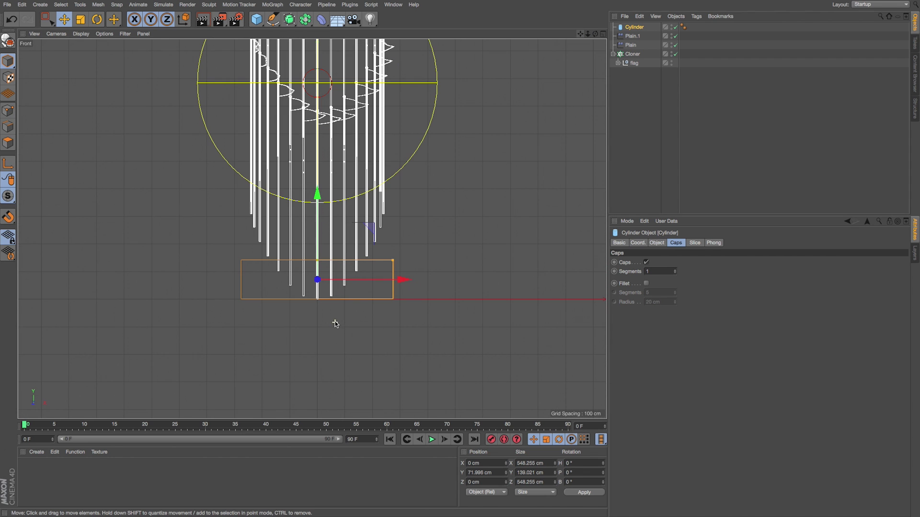
{"action": "left_click", "coordinate": [647, 283]}
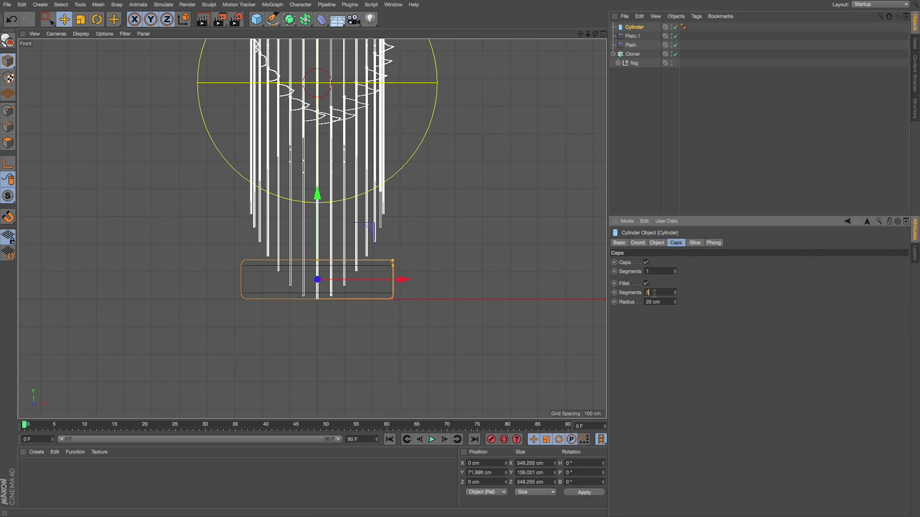
{"action": "scroll", "coordinate": [404, 273], "scroll_direction": "up", "scroll_amount": 2}
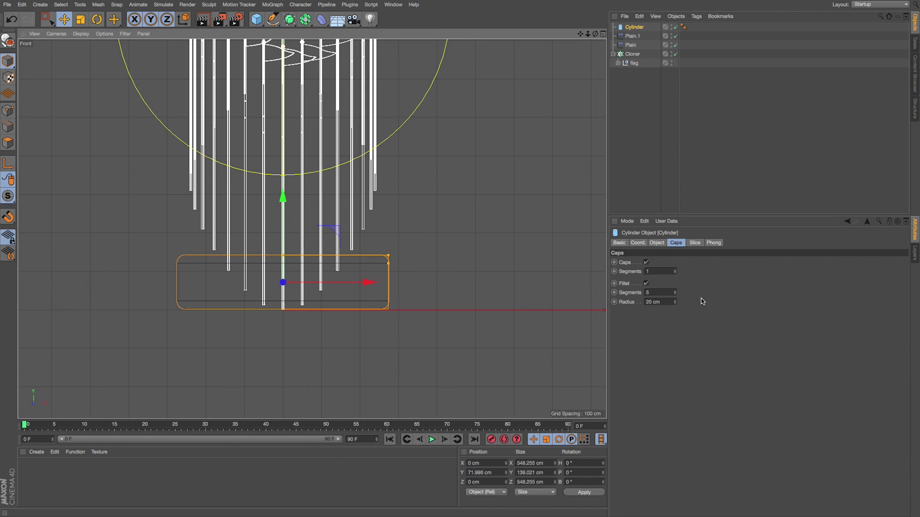
Step: Set the base cylinder's cap fillet to 2 segments with a radius of 2 cm
{"action": "type", "text": "2"}
{"action": "key", "text": "Return"}
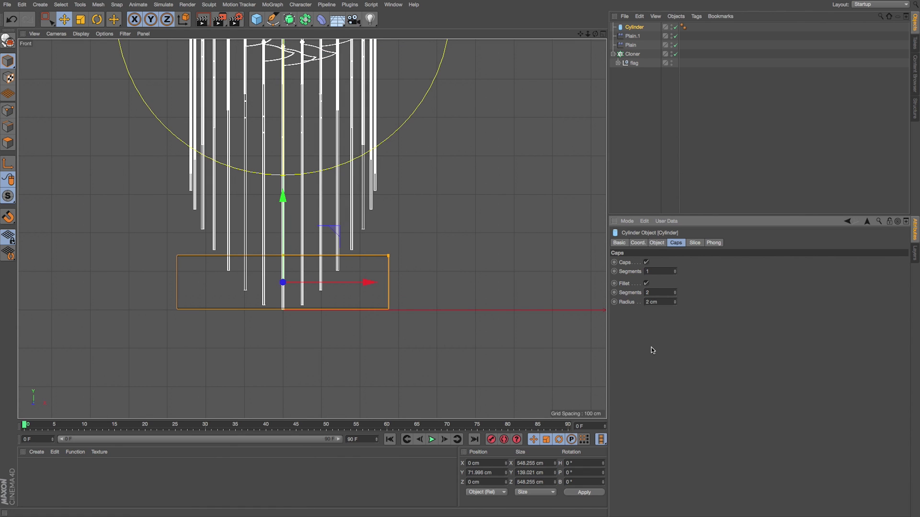
{"action": "scroll", "coordinate": [268, 283], "scroll_direction": "up", "scroll_amount": 3}
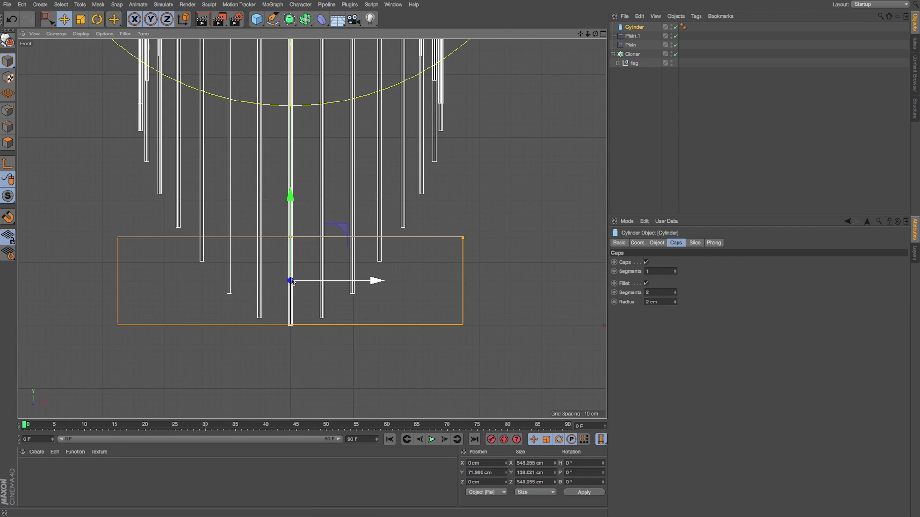
{"action": "scroll", "coordinate": [291, 280], "scroll_direction": "down", "scroll_amount": 4}
Step: Double the base cylinder's rotation segments to 72 in the Perspective view
{"action": "left_click", "coordinate": [603, 34]}
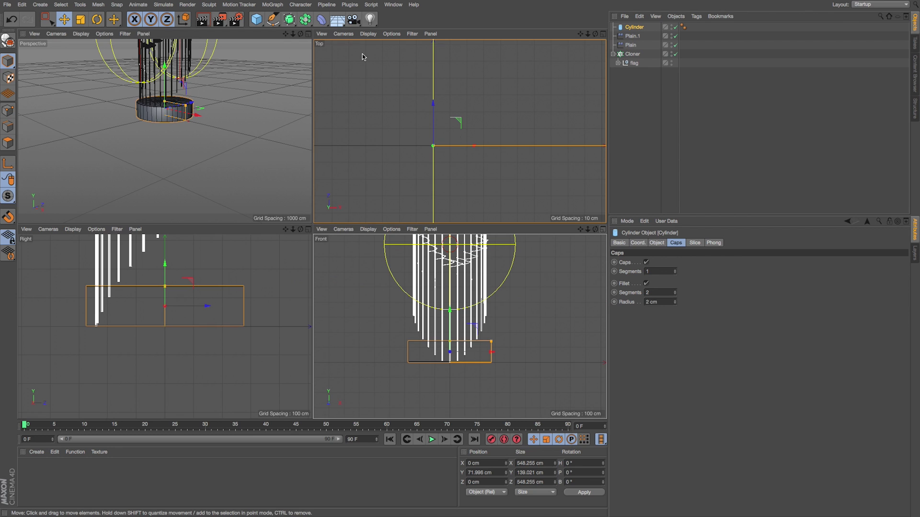
{"action": "left_click", "coordinate": [309, 34]}
{"action": "left_click_drag", "start_coordinate": [588, 34], "coordinate": [580, 113]}
{"action": "key", "text": "t"}
{"action": "left_click", "coordinate": [657, 243]}
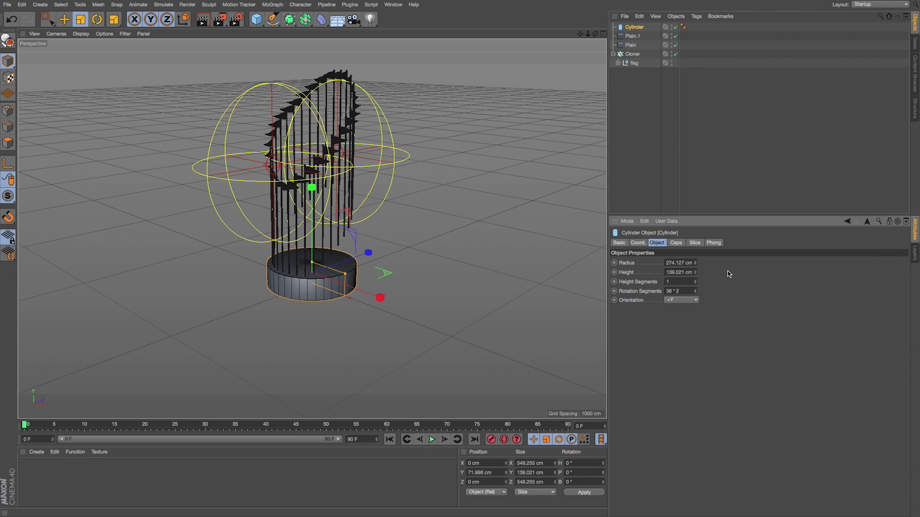
{"action": "right_click_drag", "start_coordinate": [305, 259], "coordinate": [364, 258], "text": "alt"}
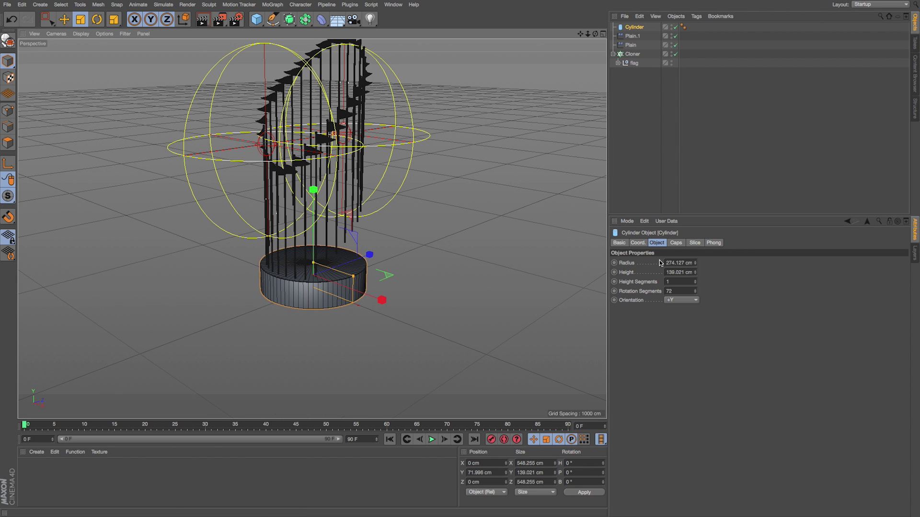
Step: Add a tube around the base cylinder with a 289 cm outer radius, raised to about Y 95 cm
{"action": "left_click", "coordinate": [262, 23]}
{"action": "left_click", "coordinate": [438, 31]}
{"action": "key", "text": "e"}
{"action": "left_click_drag", "start_coordinate": [314, 264], "coordinate": [314, 249]}
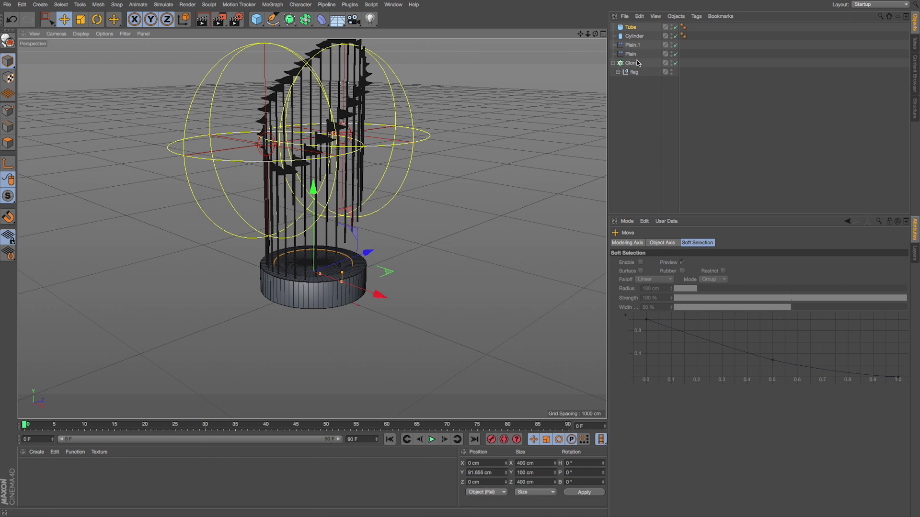
{"action": "left_click", "coordinate": [631, 28]}
{"action": "left_click_drag", "start_coordinate": [695, 272], "coordinate": [728, 271]}
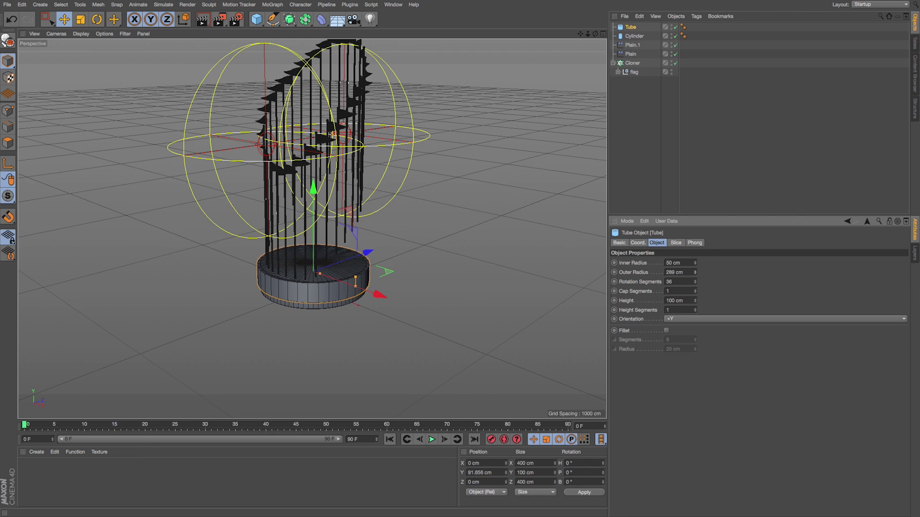
{"action": "scroll", "coordinate": [381, 290], "scroll_direction": "up", "scroll_amount": 4}
{"action": "left_click_drag", "start_coordinate": [312, 247], "coordinate": [391, 233]}
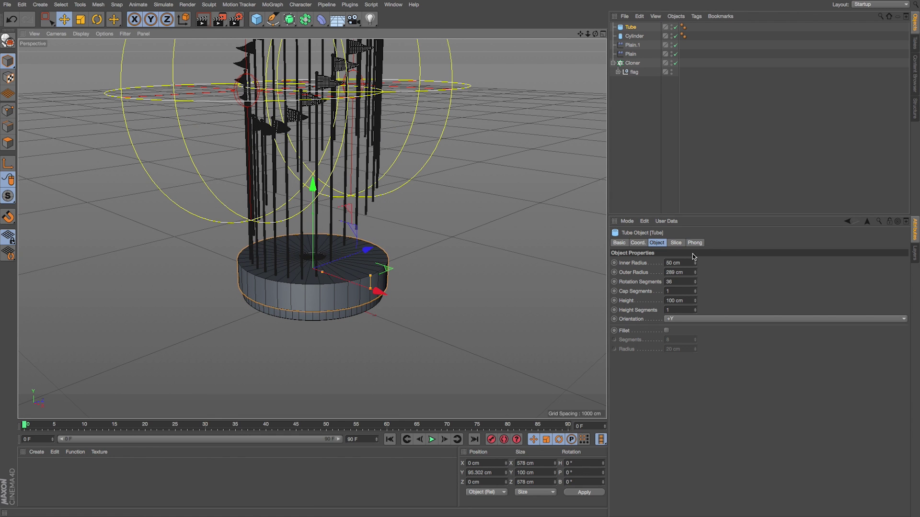
Step: Widen the tube's inner radius to leave only a thin wall, and scale the tube down to about 557 cm across
{"action": "left_click_drag", "start_coordinate": [695, 262], "coordinate": [696, 261]}
{"action": "left_click_drag", "start_coordinate": [695, 262], "coordinate": [695, 268]}
{"action": "right_click_drag", "start_coordinate": [350, 295], "coordinate": [412, 295], "text": "alt"}
{"action": "key", "text": "t"}
{"action": "left_click_drag", "start_coordinate": [479, 223], "coordinate": [429, 224]}
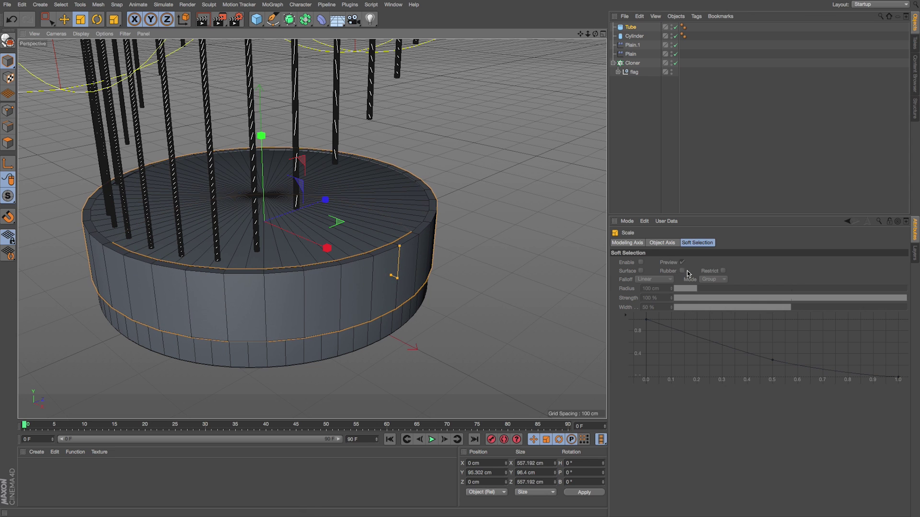
Step: Reduce the tube's height to 12.4 cm and raise it to about Y 140 cm, around the base cylinder's top edge
{"action": "left_click", "coordinate": [631, 27]}
{"action": "left_click_drag", "start_coordinate": [696, 303], "coordinate": [667, 302]}
{"action": "key", "text": "e"}
{"action": "left_click_drag", "start_coordinate": [266, 194], "coordinate": [272, 170]}
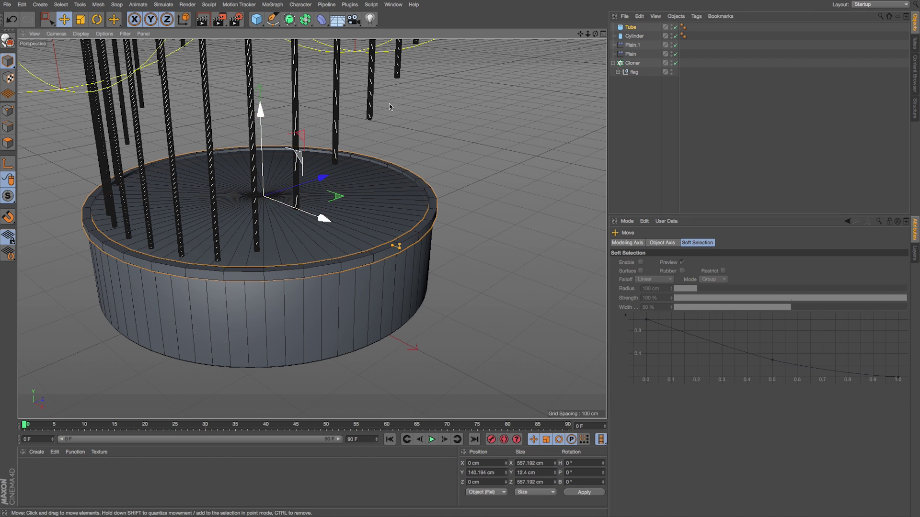
Step: Set the tube to 72 rotation segments and round its edges with a fillet of 2 segments and 2 cm radius
{"action": "left_click", "coordinate": [630, 27]}
{"action": "left_click", "coordinate": [675, 280]}
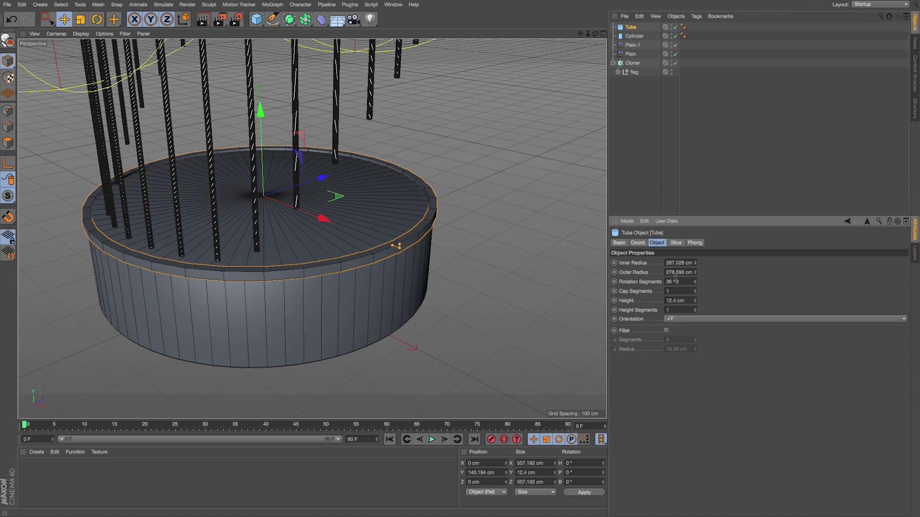
{"action": "left_click", "coordinate": [667, 330]}
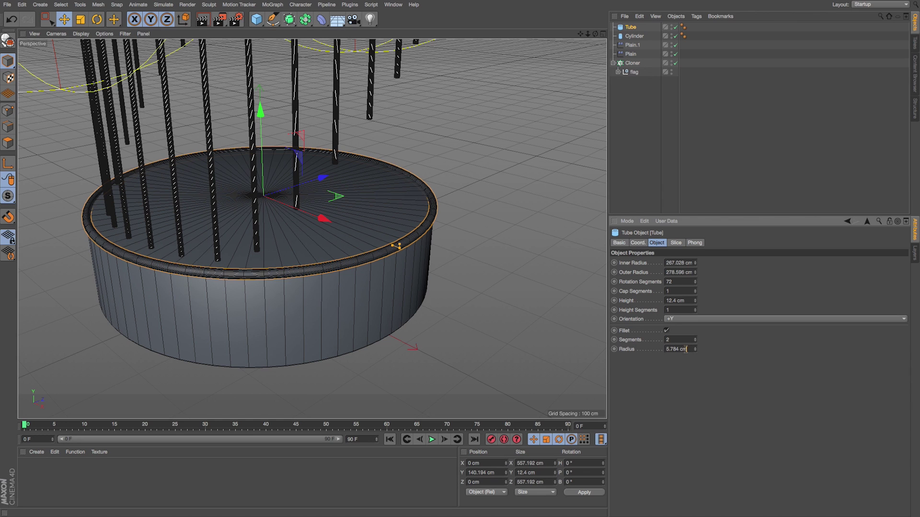
{"action": "double_click", "coordinate": [687, 350]}
{"action": "type", "text": "2"}
{"action": "key", "text": "Return"}
{"action": "scroll", "coordinate": [345, 304], "scroll_direction": "down", "scroll_amount": 3}
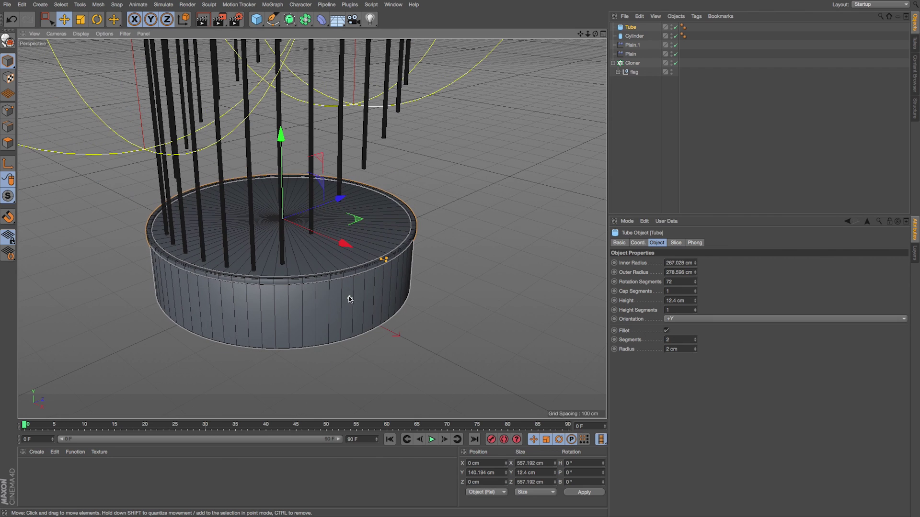
{"action": "scroll", "coordinate": [300, 297], "scroll_direction": "down", "scroll_amount": 5}
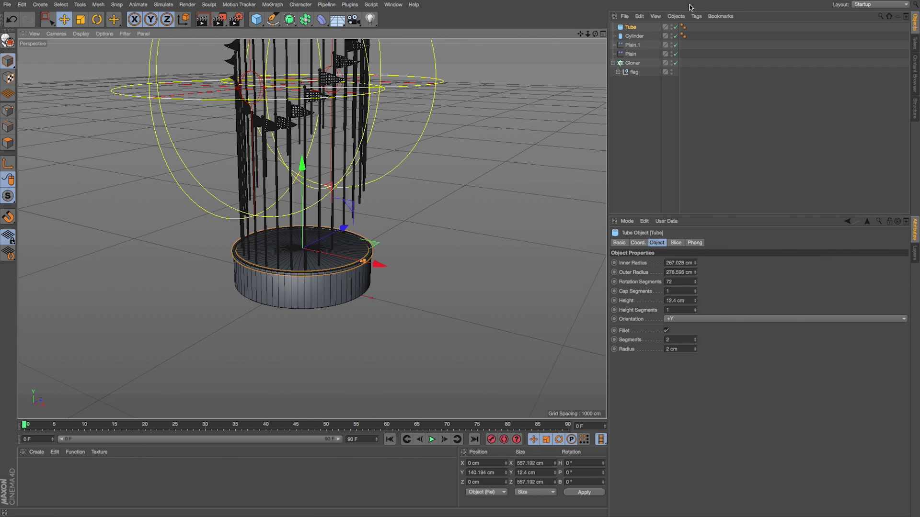
Step: Duplicate the tube and base cylinder, lower the copies beneath the originals and scale them up to about 600 cm across
{"action": "left_click", "coordinate": [629, 36], "text": "ctrl"}
{"action": "left_click_drag", "start_coordinate": [629, 39], "coordinate": [629, 40], "text": "ctrl"}
{"action": "left_click_drag", "start_coordinate": [303, 201], "coordinate": [304, 219]}
{"action": "key", "text": "t"}
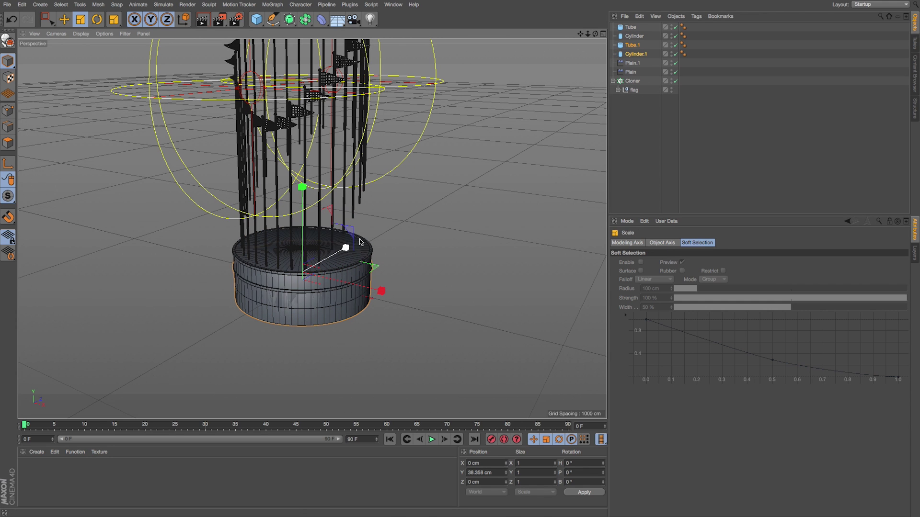
{"action": "left_click_drag", "start_coordinate": [360, 242], "coordinate": [361, 231]}
{"action": "key", "text": "e"}
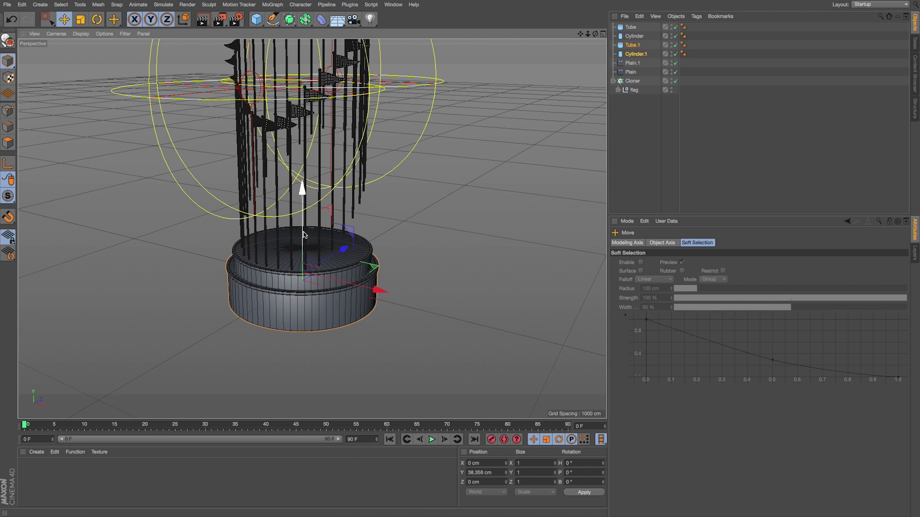
Step: Duplicate the lower tier's tube and move the copy down to the bottom edge of the wider cylinder
{"action": "left_click", "coordinate": [635, 54]}
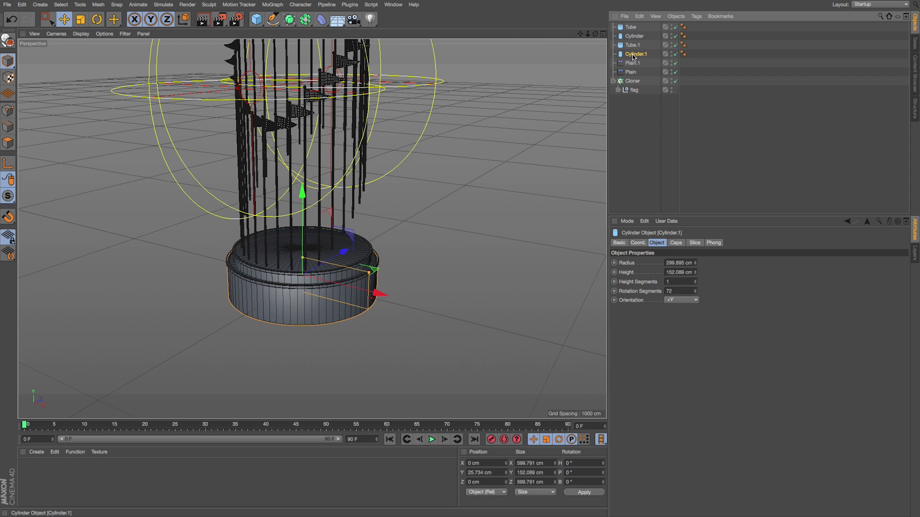
{"action": "left_click_drag", "start_coordinate": [631, 51], "coordinate": [632, 50], "text": "ctrl"}
{"action": "left_click_drag", "start_coordinate": [302, 259], "coordinate": [300, 264]}
{"action": "left_click_drag", "start_coordinate": [346, 216], "coordinate": [357, 219], "text": "alt"}
{"action": "left_click_drag", "start_coordinate": [588, 34], "coordinate": [600, 55]}
Step: Group all the tubes and cylinders of the pedestal into one null named "base"
{"action": "left_click", "coordinate": [632, 62]}
{"action": "left_click", "coordinate": [630, 26], "text": "shift"}
{"action": "key", "text": "alt+g"}
{"action": "double_click", "coordinate": [631, 27]}
{"action": "key", "text": "Return"}
Step: Raise the Cloner and both Plain effectors together in the Front view, with the Cloner at about Y 908 cm, to stand the lowest poles on the base
{"action": "left_click_drag", "start_coordinate": [346, 261], "coordinate": [282, 280], "text": "alt"}
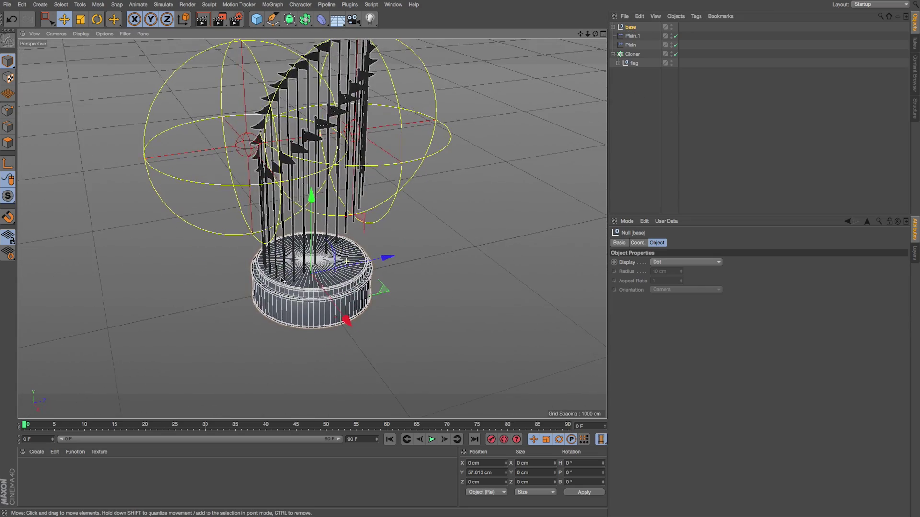
{"action": "left_click_drag", "start_coordinate": [405, 223], "coordinate": [441, 207], "text": "alt"}
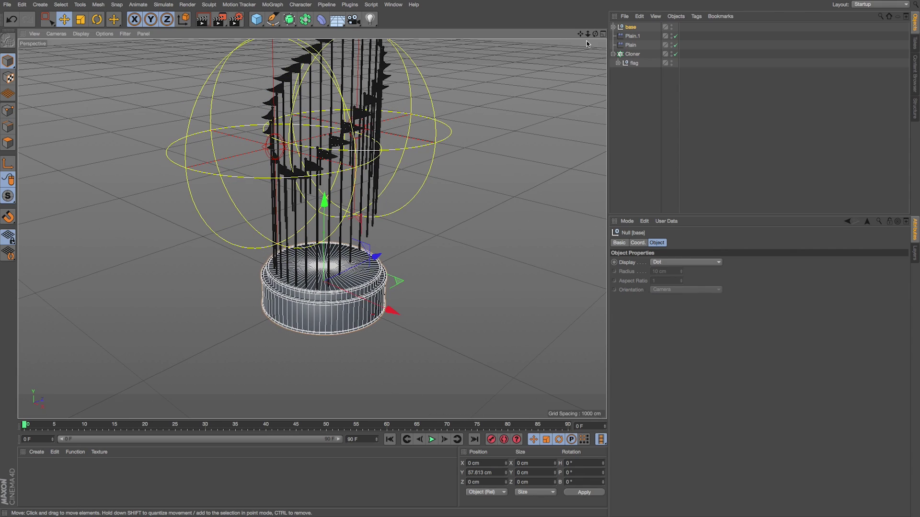
{"action": "left_click_drag", "start_coordinate": [580, 34], "coordinate": [597, 87]}
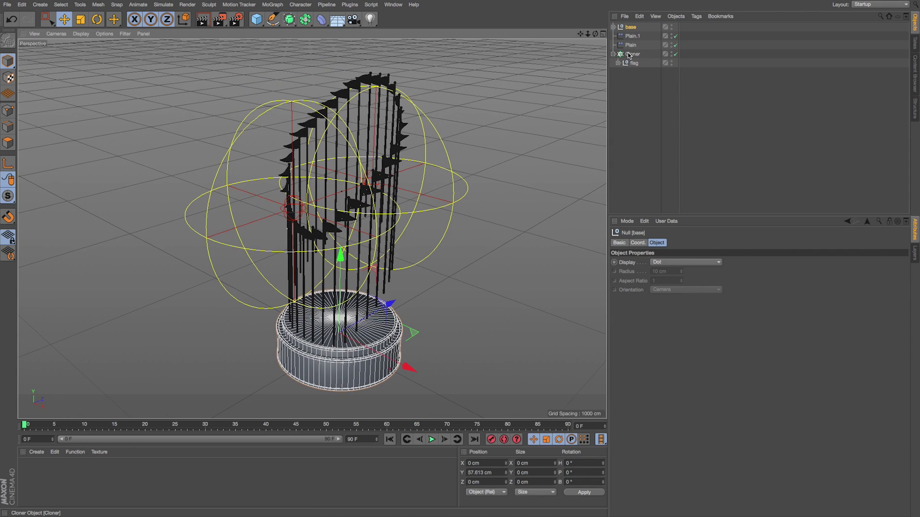
{"action": "left_click", "coordinate": [629, 56]}
{"action": "left_click", "coordinate": [629, 37]}
{"action": "left_click", "coordinate": [630, 64], "text": "shift"}
{"action": "key", "text": "e"}
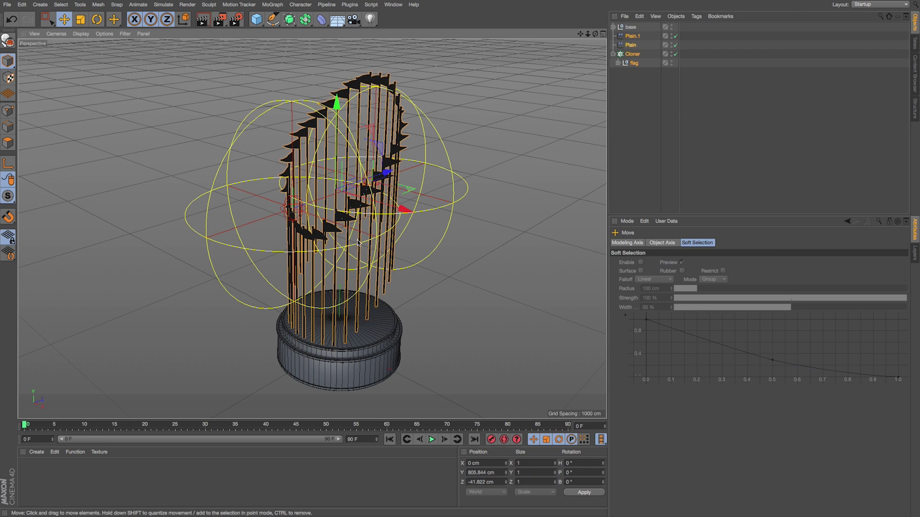
{"action": "middle_click", "coordinate": [357, 242]}
{"action": "left_click", "coordinate": [602, 230]}
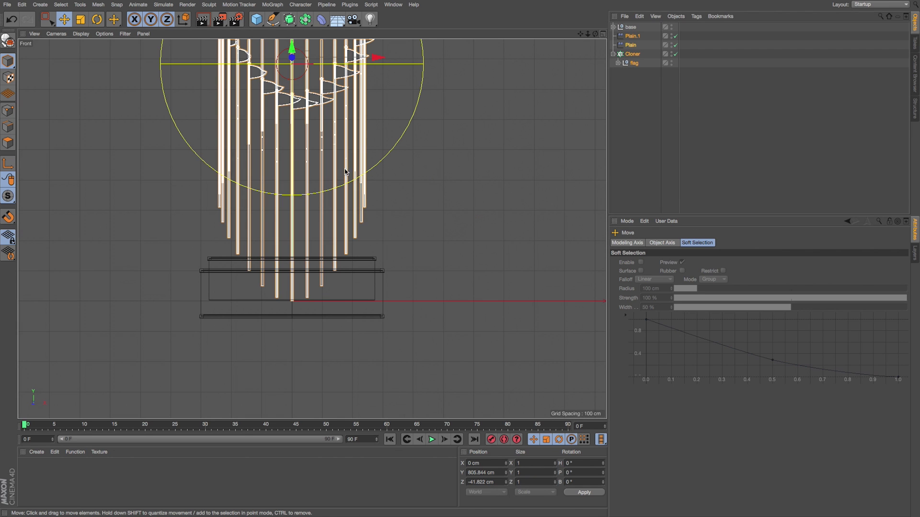
{"action": "left_click_drag", "start_coordinate": [588, 35], "coordinate": [633, 100]}
{"action": "left_click_drag", "start_coordinate": [355, 119], "coordinate": [358, 90]}
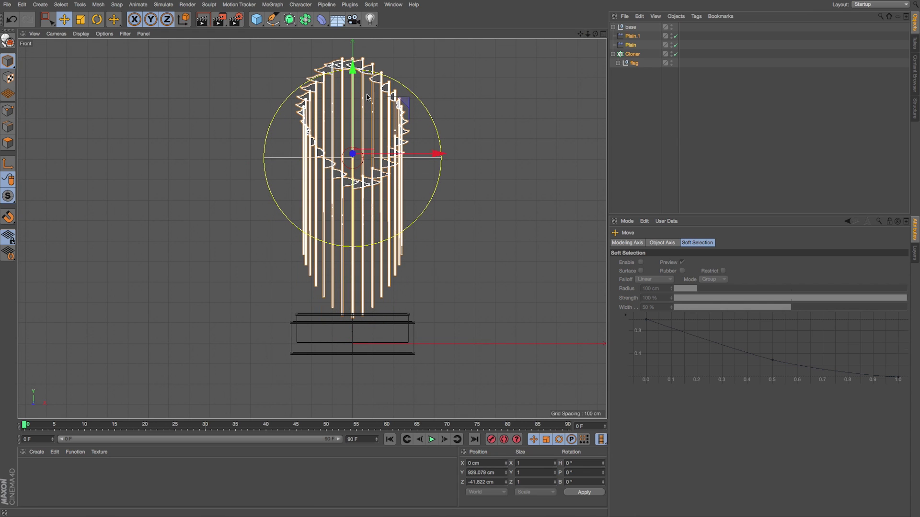
Step: Expand the flag group inside the Cloner and select its pole cylinder
{"action": "left_click", "coordinate": [633, 55]}
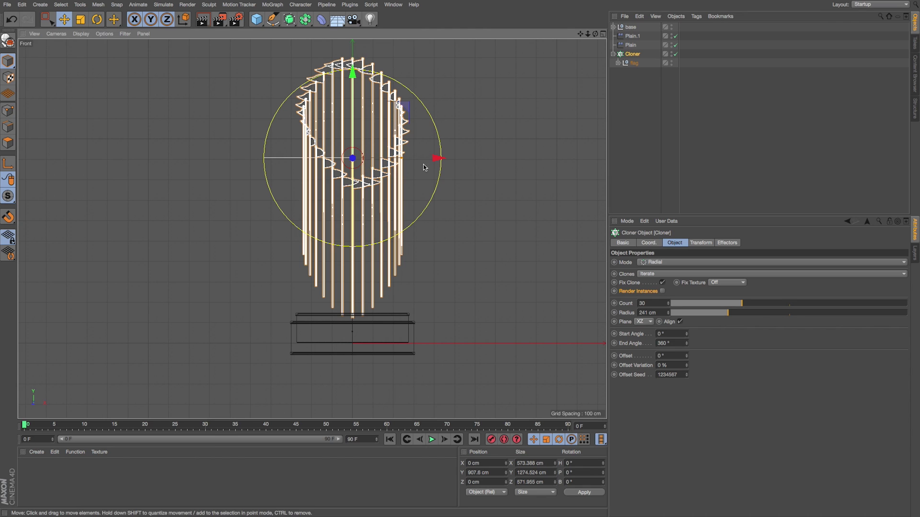
{"action": "left_click", "coordinate": [618, 64]}
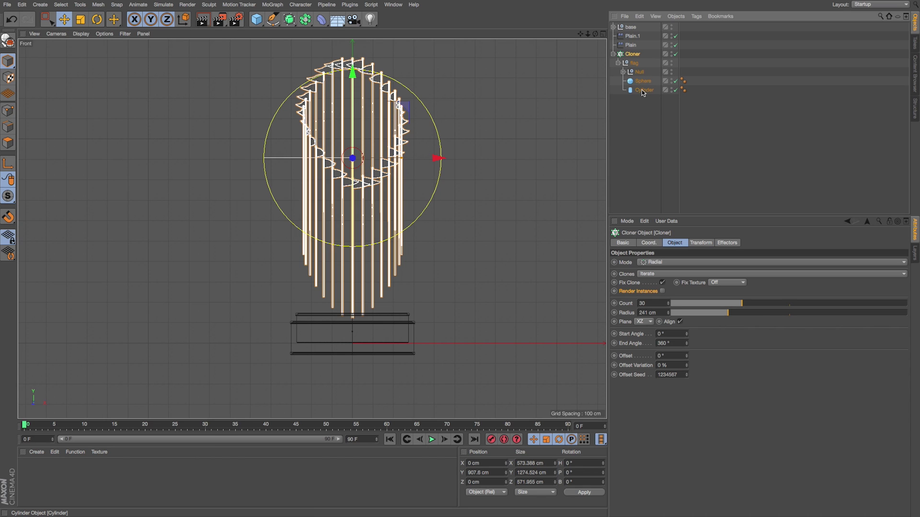
{"action": "left_click", "coordinate": [643, 90]}
{"action": "left_click", "coordinate": [675, 54]}
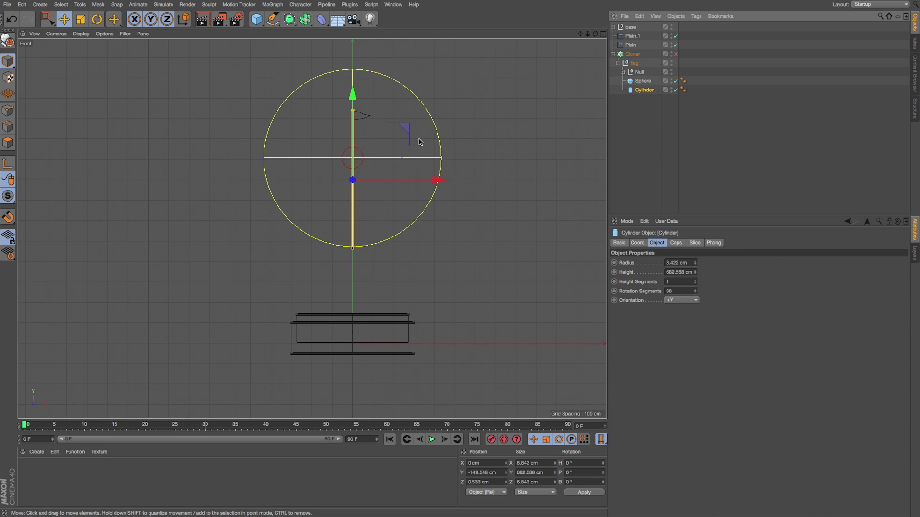
{"action": "left_click", "coordinate": [353, 115]}
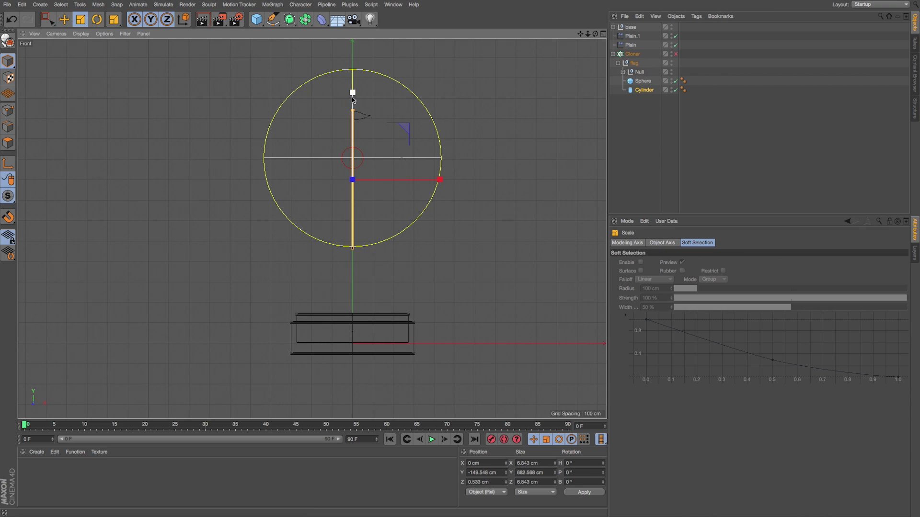
{"action": "left_click", "coordinate": [644, 91]}
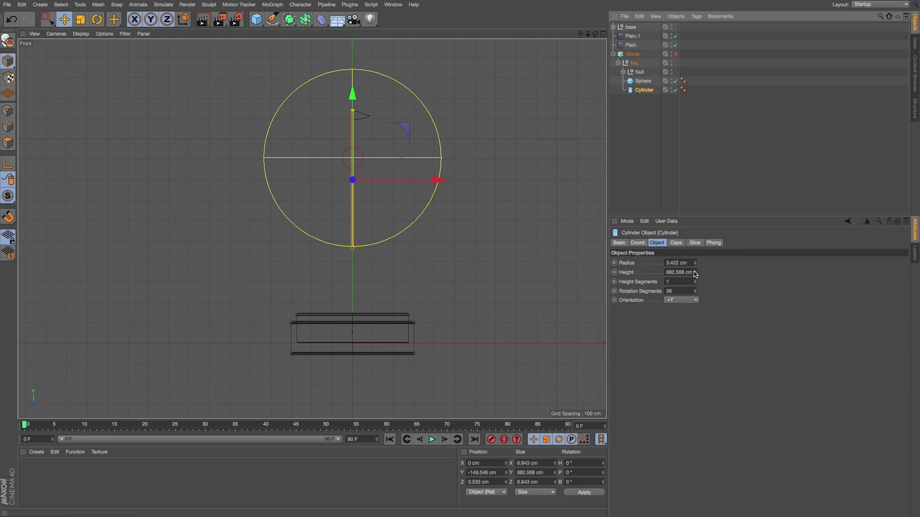
{"action": "key", "text": "ctrl+z"}
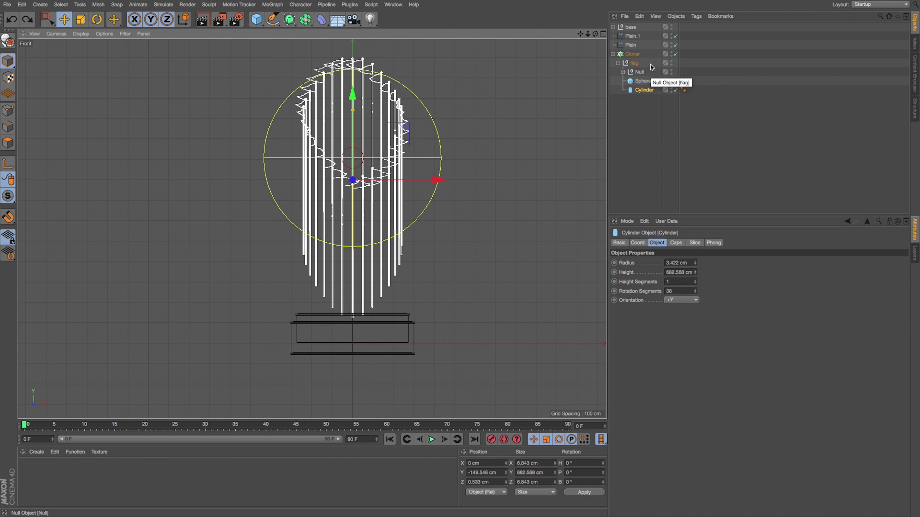
Step: Rename the pole cylinder inside the flag group as "flagpole"
{"action": "left_click", "coordinate": [626, 54]}
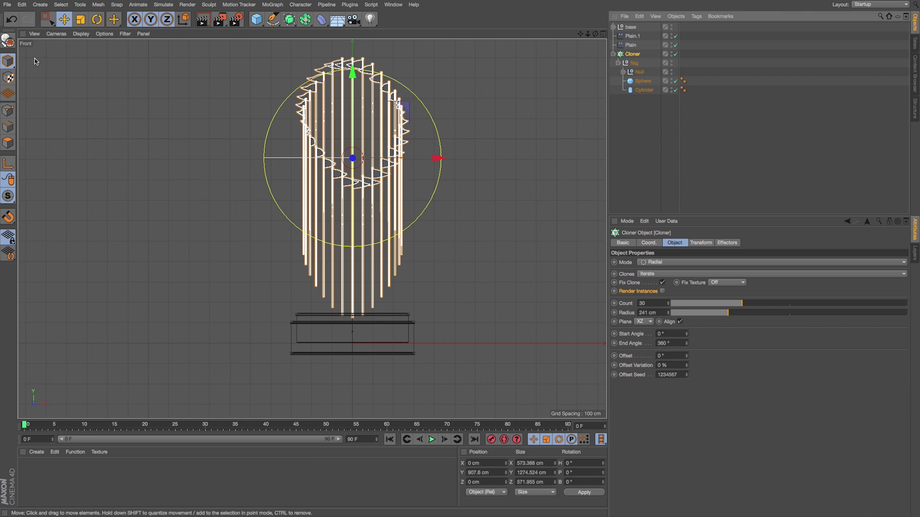
{"action": "double_click", "coordinate": [642, 91]}
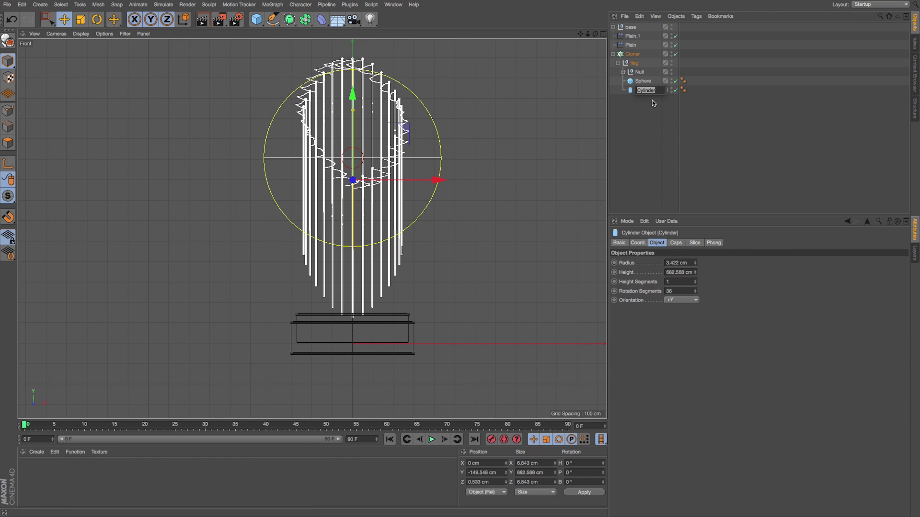
{"action": "type", "text": "flagpole"}
{"action": "key", "text": "Return"}
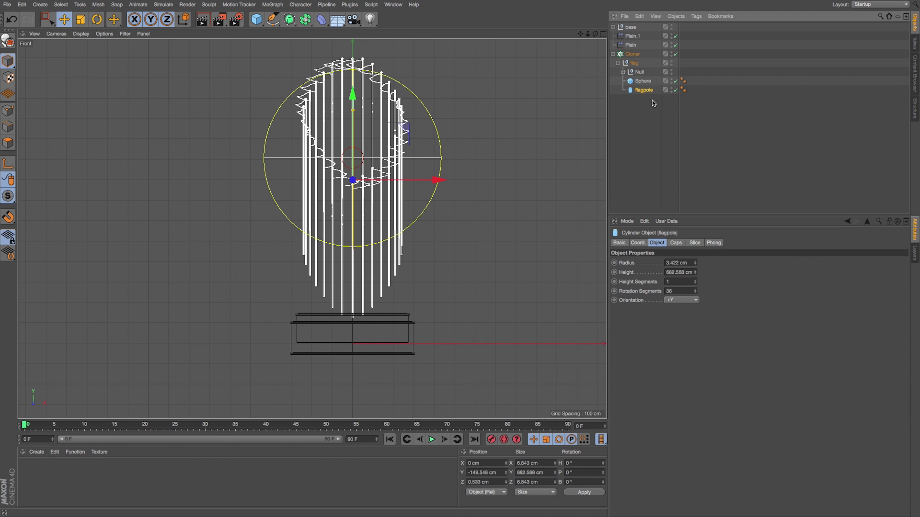
Step: Return to the Perspective view, collapse the Cloner's hierarchy and rename the Cloner as "Cloner - OG"
{"action": "left_click", "coordinate": [603, 34]}
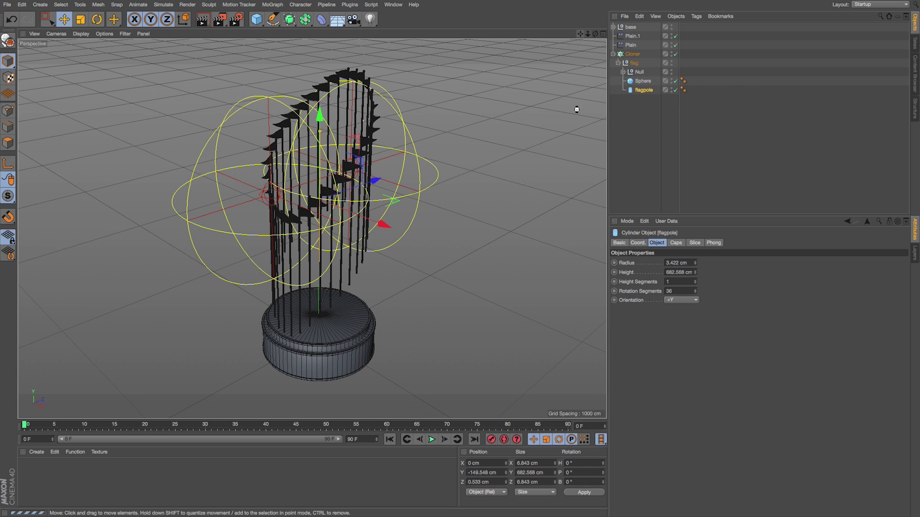
{"action": "left_click", "coordinate": [637, 128]}
{"action": "left_click", "coordinate": [613, 55]}
{"action": "double_click", "coordinate": [631, 54]}
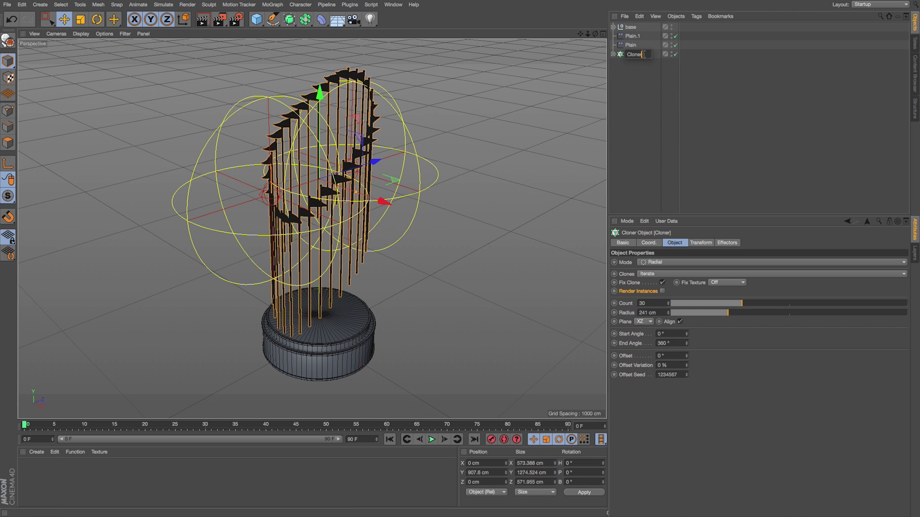
{"action": "type", "text": "- OG"}
{"action": "key", "text": "Return"}
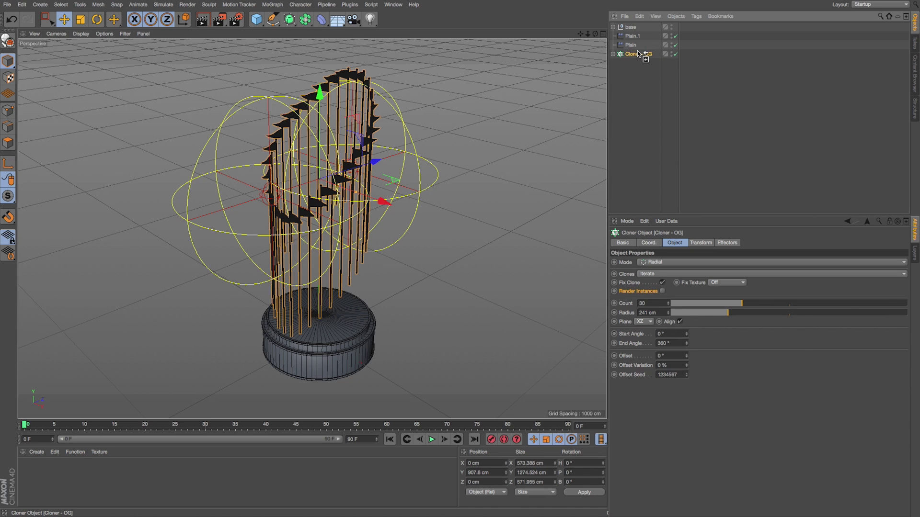
Step: Duplicate the Cloner - OG object, then disable the original and hide it in the editor and renderer
{"action": "left_click_drag", "start_coordinate": [638, 53], "coordinate": [655, 60], "text": "ctrl"}
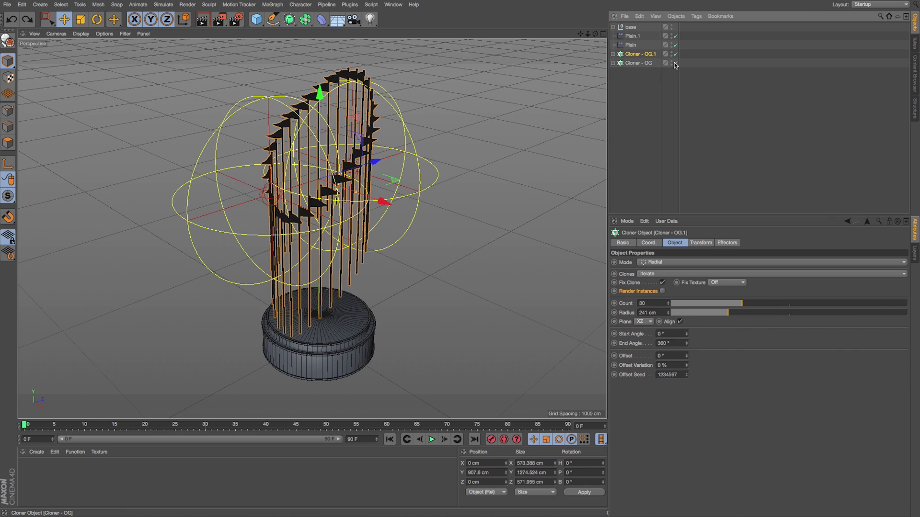
{"action": "left_click", "coordinate": [674, 62]}
{"action": "left_click", "coordinate": [671, 63], "text": "alt"}
{"action": "left_click", "coordinate": [671, 62], "text": "alt"}
Step: Rename the duplicated Cloner as "Cloner"
{"action": "double_click", "coordinate": [650, 54]}
{"action": "left_click_drag", "start_coordinate": [643, 55], "coordinate": [684, 57]}
{"action": "key", "text": "Return"}
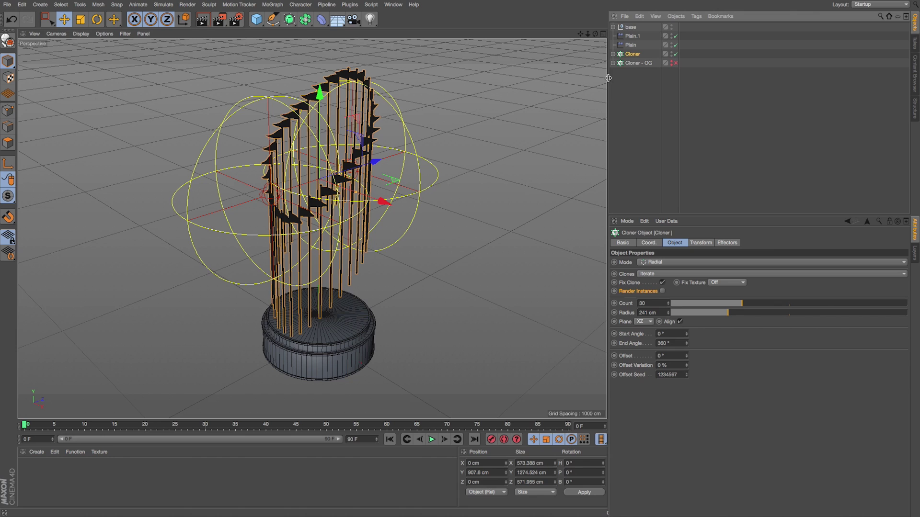
Step: Make the new Cloner editable so its clones become separate flag groups, and enlarge the object list
{"action": "left_click", "coordinate": [614, 54]}
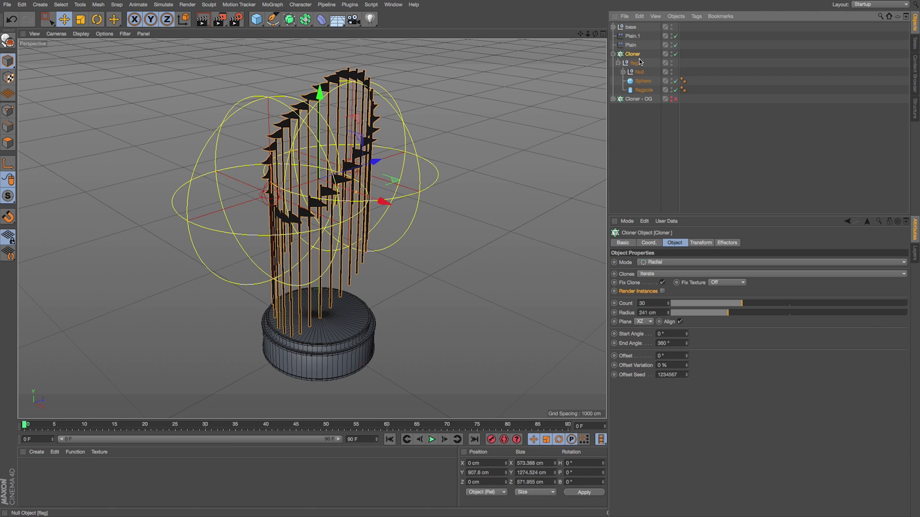
{"action": "key", "text": "c"}
{"action": "left_click", "coordinate": [613, 53]}
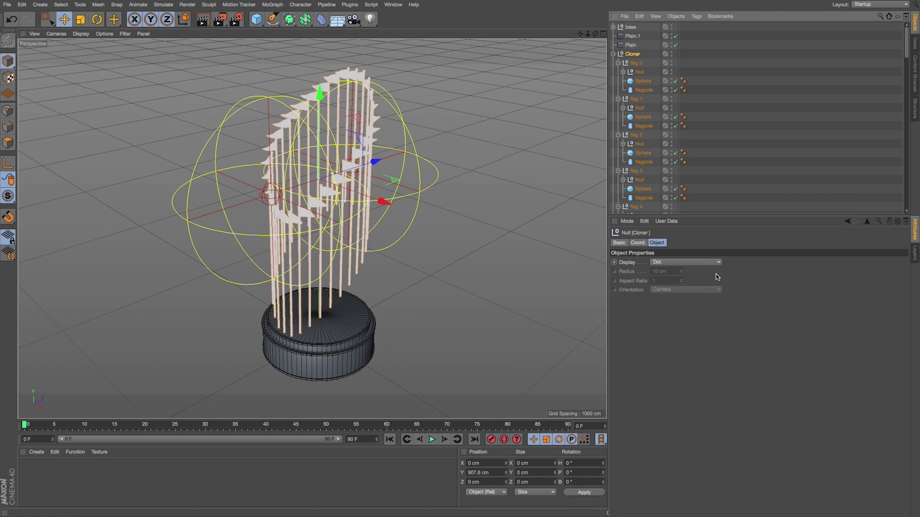
{"action": "left_click_drag", "start_coordinate": [709, 217], "coordinate": [709, 401]}
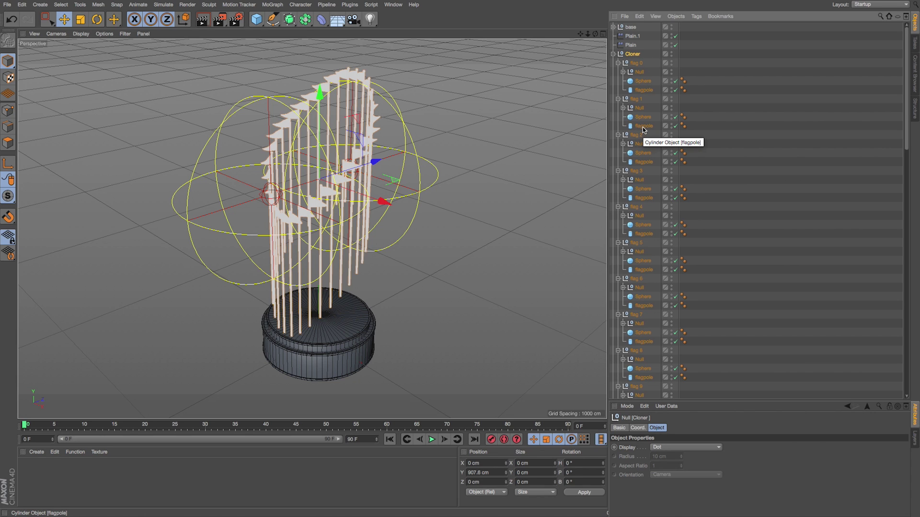
Step: Show the lower pole ends in the Right view, filter the objects by "flagpole" and select all matching cylinders
{"action": "left_click", "coordinate": [602, 34]}
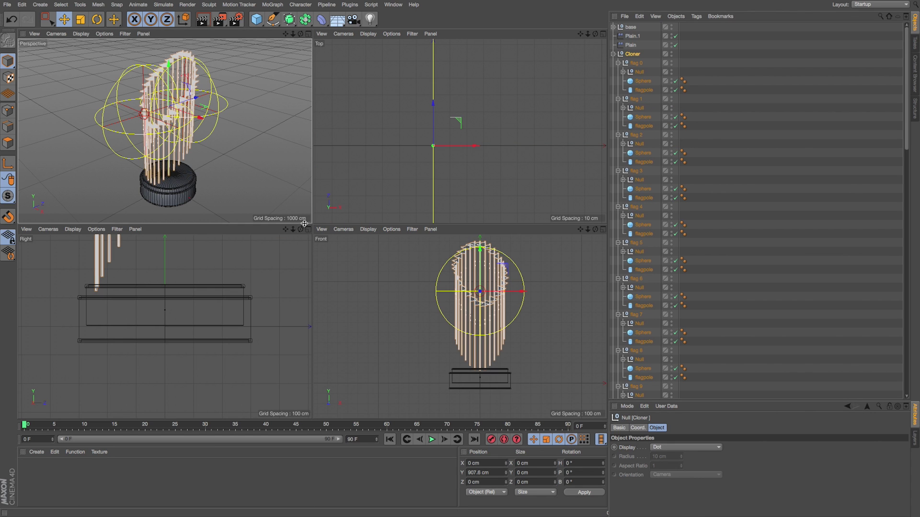
{"action": "left_click_drag", "start_coordinate": [293, 233], "coordinate": [294, 236]}
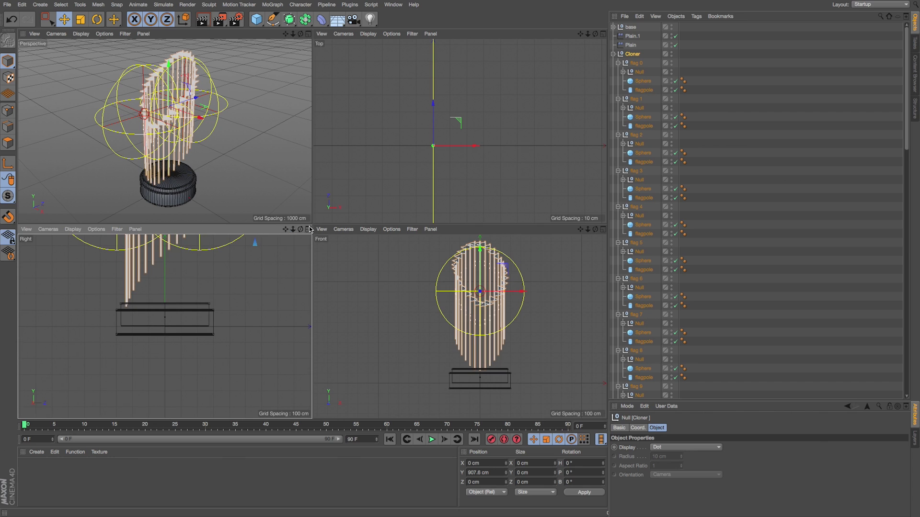
{"action": "left_click", "coordinate": [308, 229]}
{"action": "scroll", "coordinate": [271, 286], "scroll_direction": "up", "scroll_amount": 2}
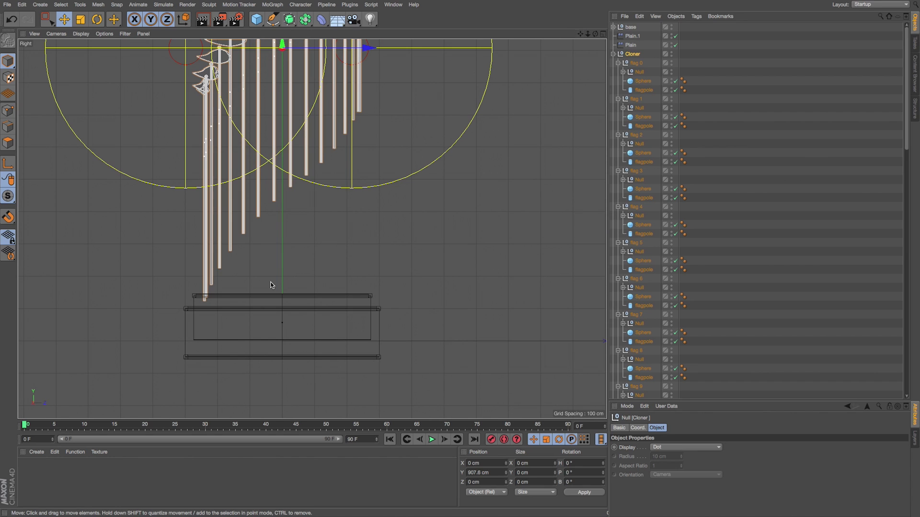
{"action": "left_click_drag", "start_coordinate": [579, 34], "coordinate": [586, 80]}
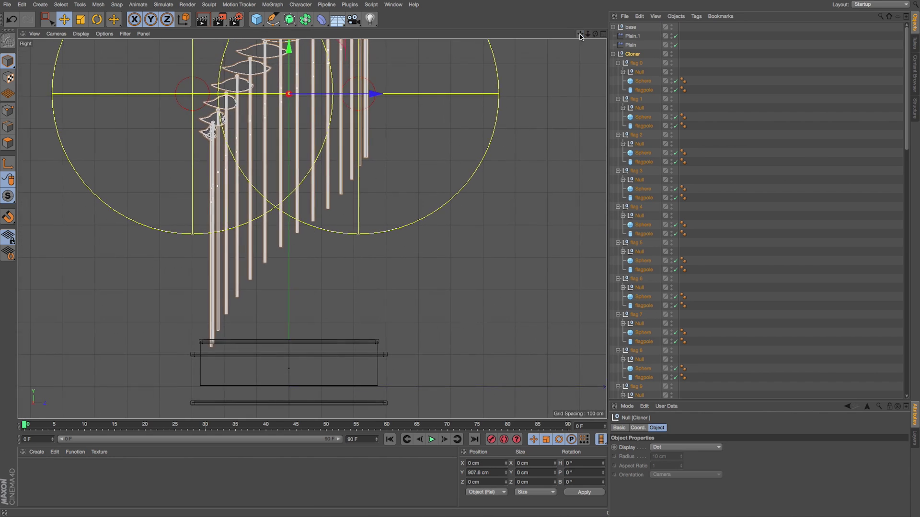
{"action": "left_click", "coordinate": [643, 90]}
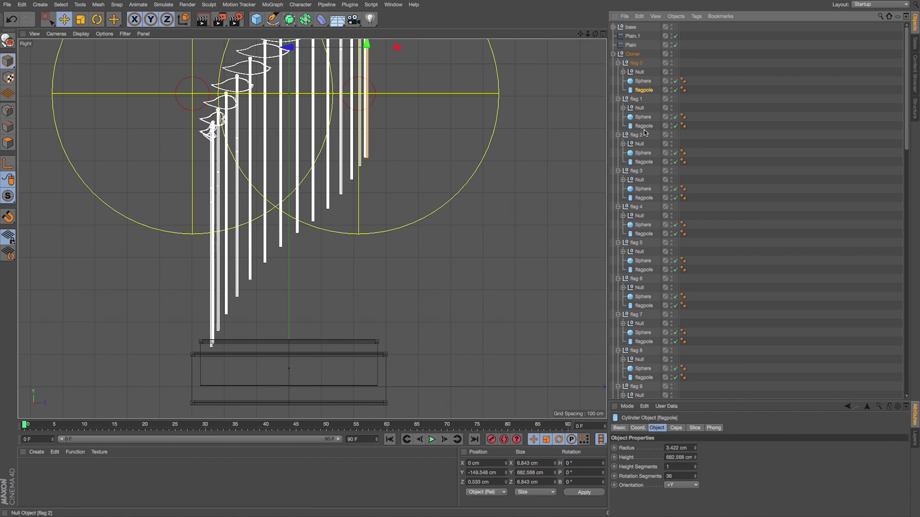
{"action": "left_click", "coordinate": [704, 46]}
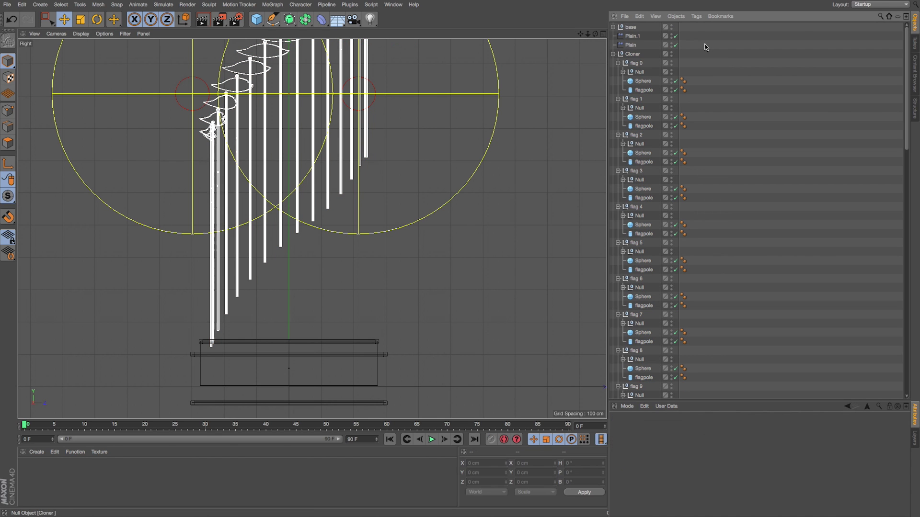
{"action": "left_click", "coordinate": [880, 17]}
{"action": "type", "text": "flag"}
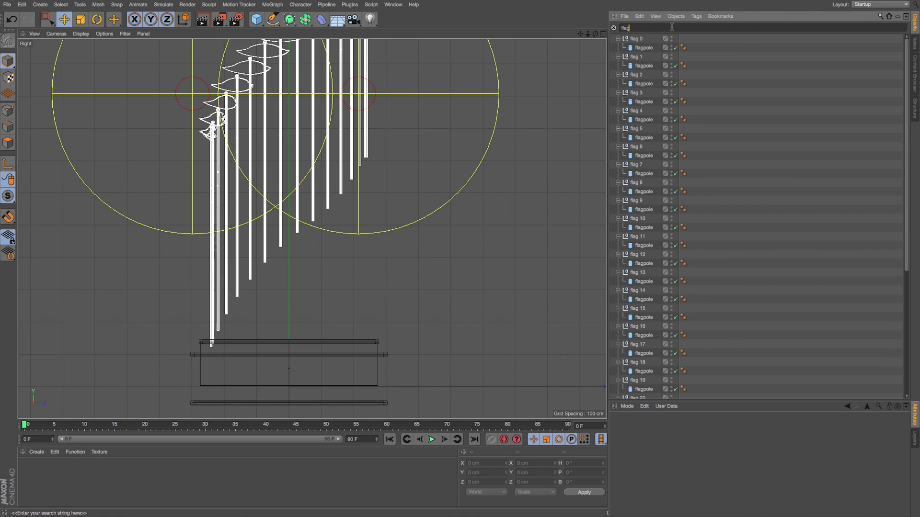
{"action": "type", "text": "pole"}
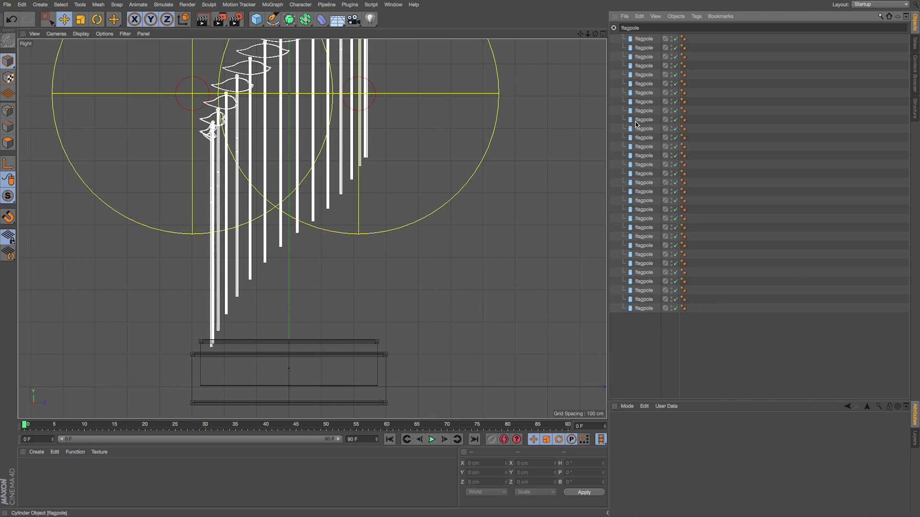
{"action": "key", "text": "ctrl+a"}
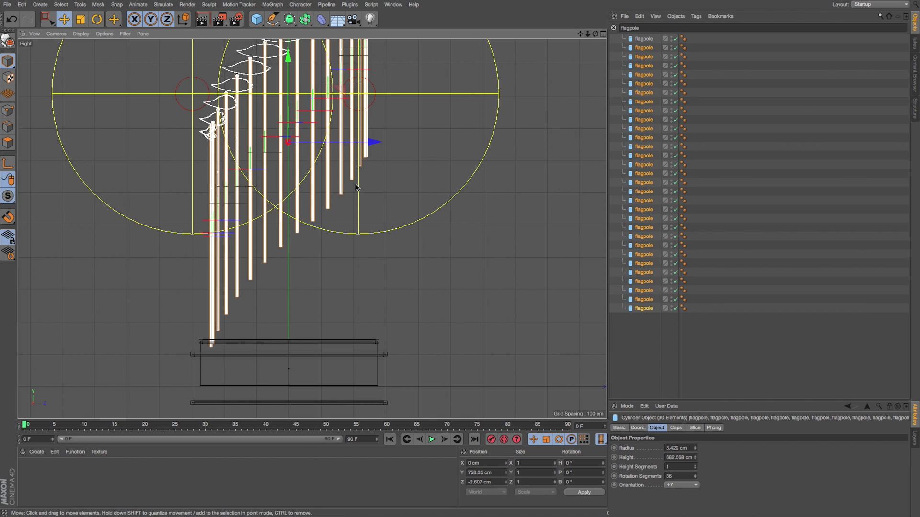
Step: Convert all the selected flagpole cylinders to editable polygon objects
{"action": "scroll", "coordinate": [312, 229], "scroll_direction": "down", "scroll_amount": 1}
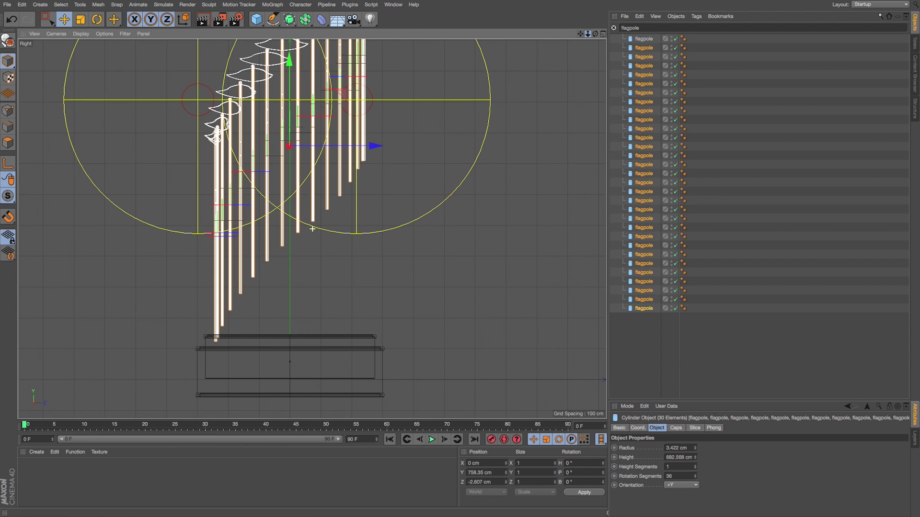
{"action": "left_click_drag", "start_coordinate": [581, 37], "coordinate": [631, 63]}
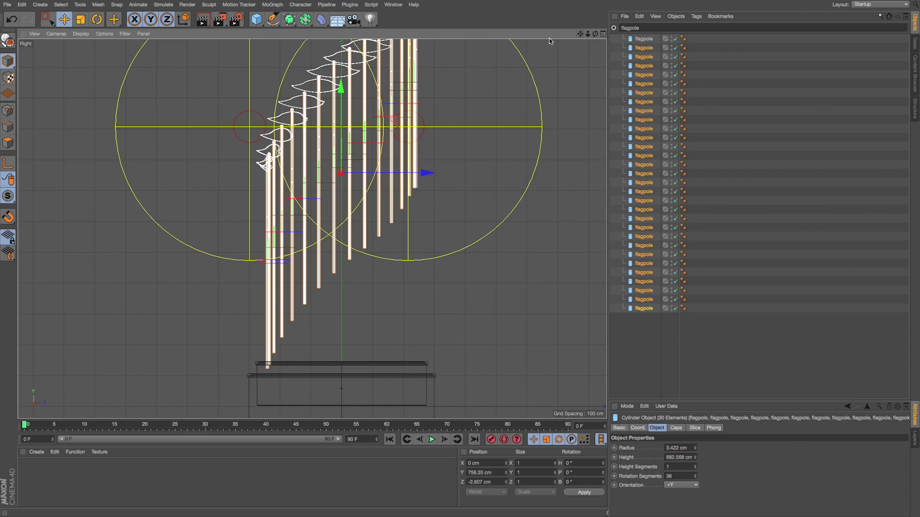
{"action": "key", "text": "c"}
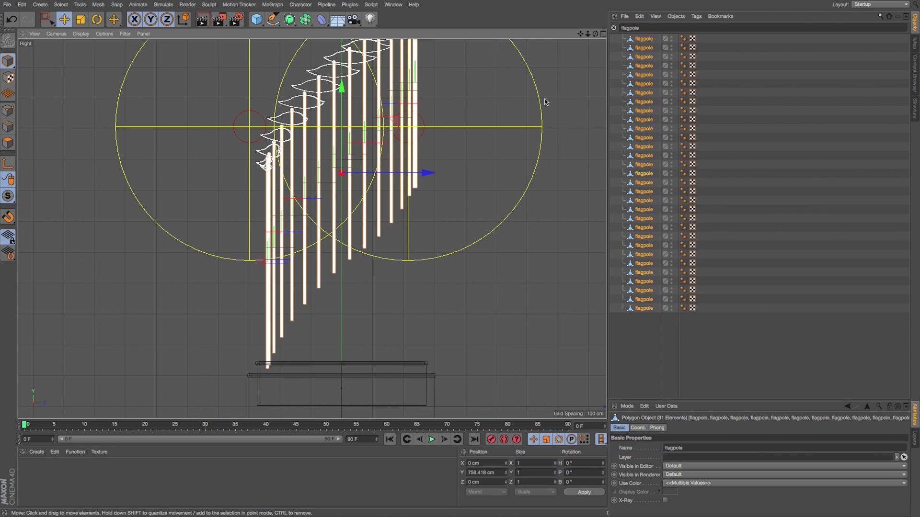
Step: Switch to point editing on the flagpoles in the Right view and activate the Rectangle Selection tool
{"action": "left_click", "coordinate": [603, 35]}
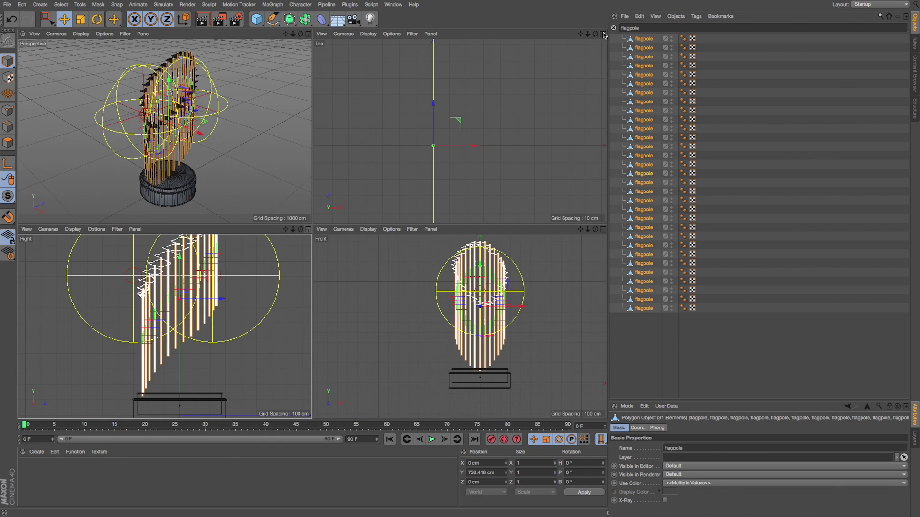
{"action": "left_click", "coordinate": [308, 230]}
{"action": "left_click_drag", "start_coordinate": [588, 34], "coordinate": [596, 0]}
{"action": "left_click", "coordinate": [8, 110]}
{"action": "left_click", "coordinate": [48, 21]}
{"action": "left_click_drag", "start_coordinate": [47, 21], "coordinate": [91, 48]}
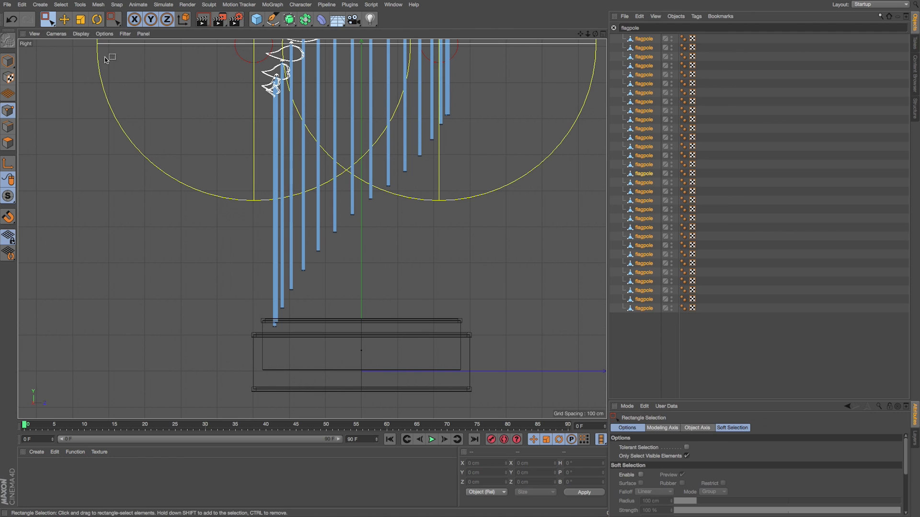
{"action": "left_click_drag", "start_coordinate": [688, 399], "coordinate": [628, 317]}
{"action": "scroll", "coordinate": [268, 312], "scroll_direction": "up", "scroll_amount": 8}
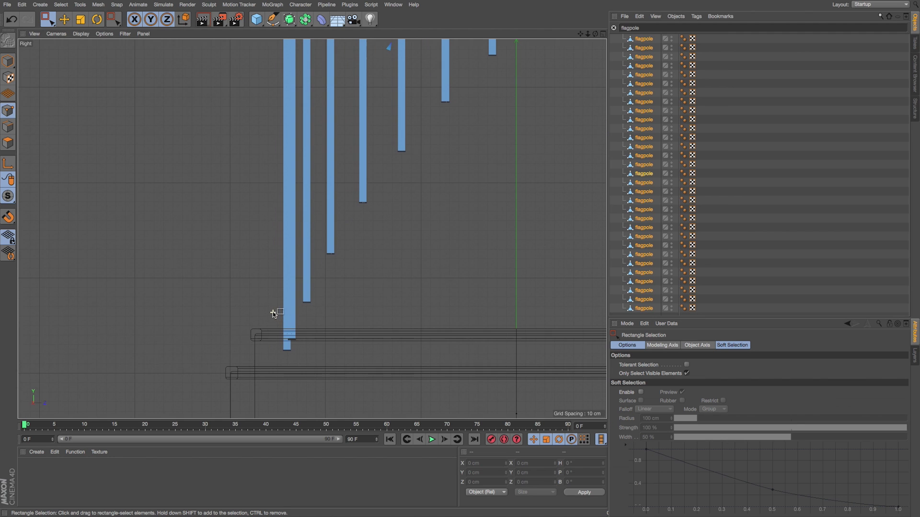
{"action": "left_click_drag", "start_coordinate": [259, 340], "coordinate": [340, 376]}
{"action": "left_click_drag", "start_coordinate": [237, 270], "coordinate": [384, 390]}
{"action": "left_click_drag", "start_coordinate": [246, 203], "coordinate": [441, 289]}
{"action": "left_click_drag", "start_coordinate": [338, 181], "coordinate": [341, 203]}
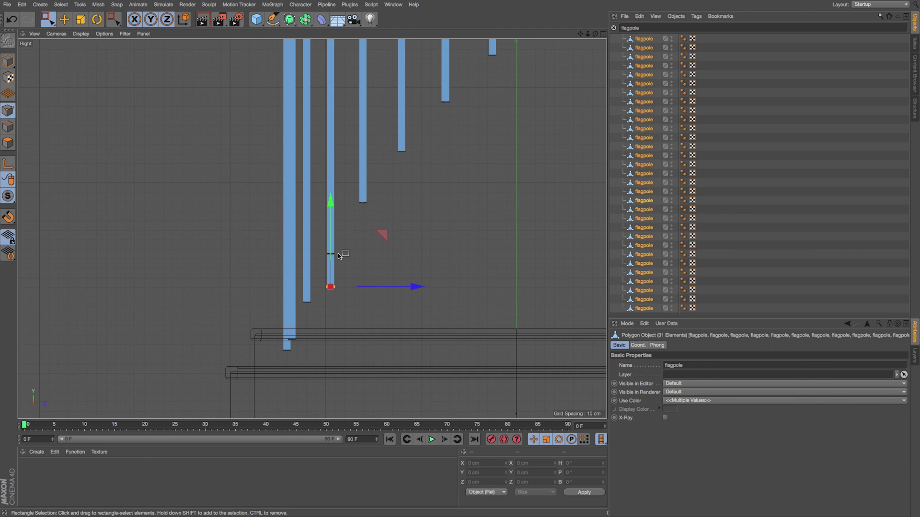
{"action": "key", "text": "ctrl+z"}
Step: Turn off Only Select Visible Elements for Rectangle Selection and select the bottom points of the lowest pole
{"action": "left_click_drag", "start_coordinate": [48, 20], "coordinate": [96, 47]}
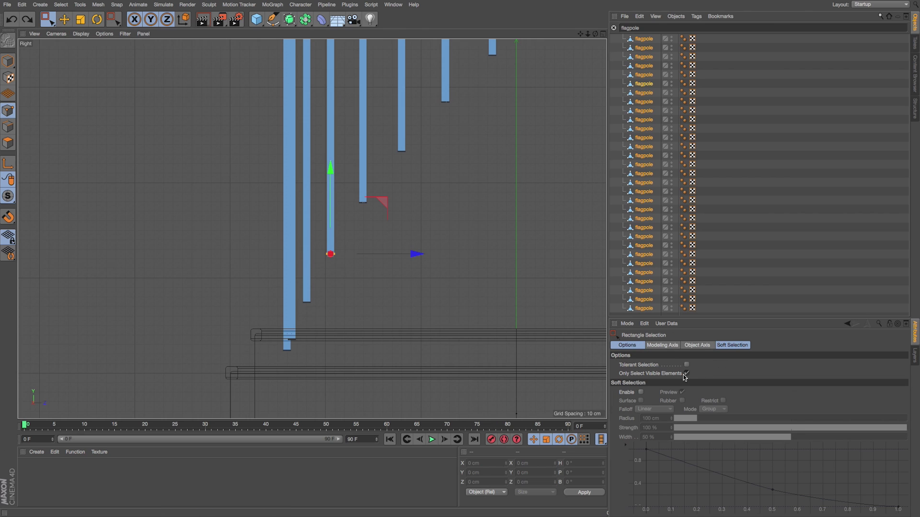
{"action": "left_click", "coordinate": [687, 374]}
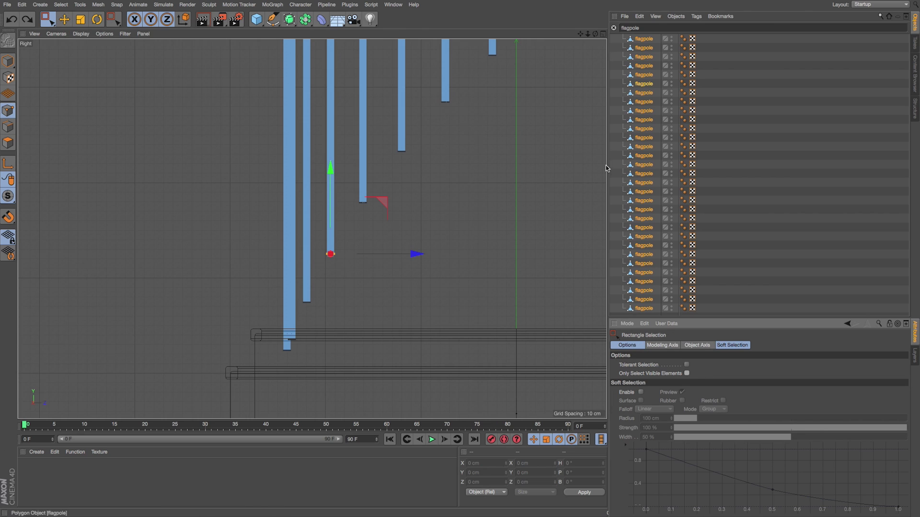
{"action": "scroll", "coordinate": [350, 219], "scroll_direction": "down", "scroll_amount": 3}
{"action": "left_click_drag", "start_coordinate": [210, 310], "coordinate": [273, 331]}
{"action": "left_click_drag", "start_coordinate": [229, 275], "coordinate": [232, 349]}
{"action": "key", "text": "ctrl+z"}
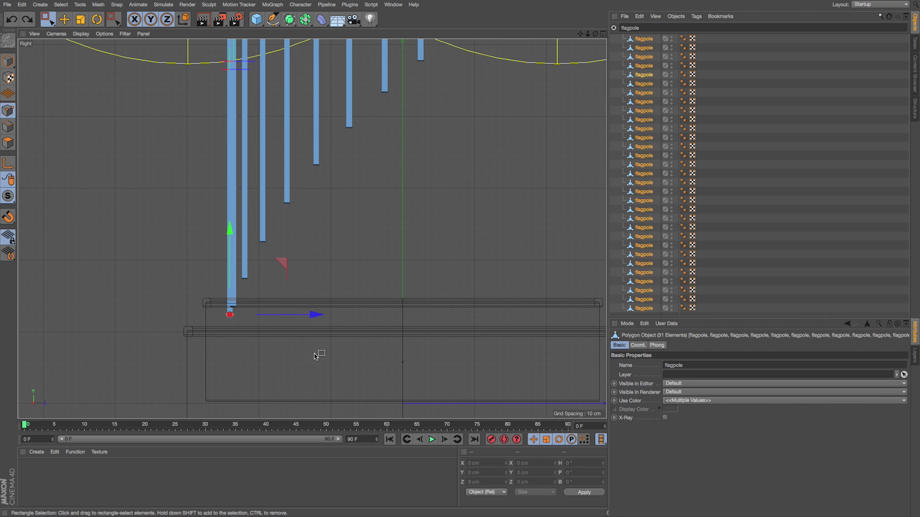
Step: Enable snapping with Workplane Snap and Grid Line Snap
{"action": "left_click_drag", "start_coordinate": [8, 217], "coordinate": [67, 422]}
{"action": "left_click_drag", "start_coordinate": [9, 217], "coordinate": [54, 453]}
{"action": "left_click_drag", "start_coordinate": [587, 34], "coordinate": [565, 52]}
Step: Select the lowest pole's bottom points and move them straight down so the pole extends deep into the base
{"action": "left_click_drag", "start_coordinate": [155, 255], "coordinate": [242, 293]}
{"action": "right_click_drag", "start_coordinate": [312, 229], "coordinate": [309, 229], "text": "alt"}
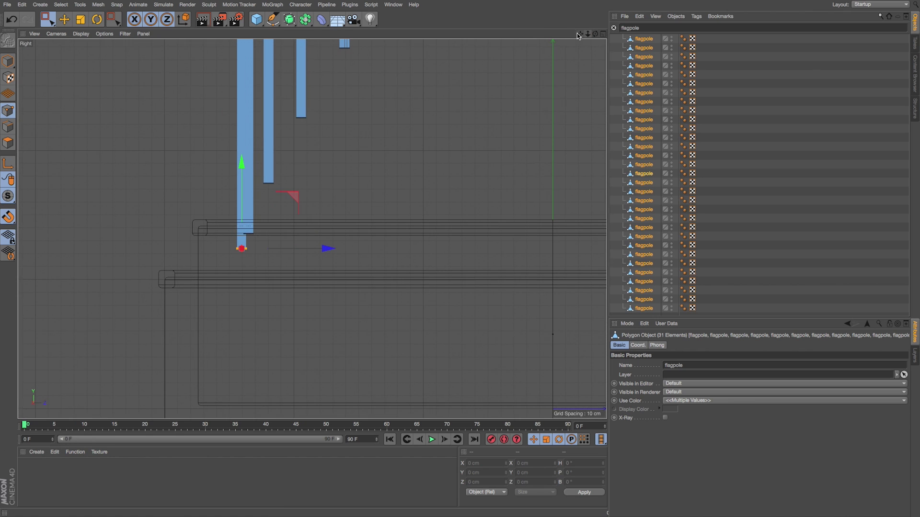
{"action": "middle_click_drag", "start_coordinate": [434, 167], "coordinate": [451, 111], "text": "alt"}
{"action": "left_click_drag", "start_coordinate": [258, 119], "coordinate": [267, 299]}
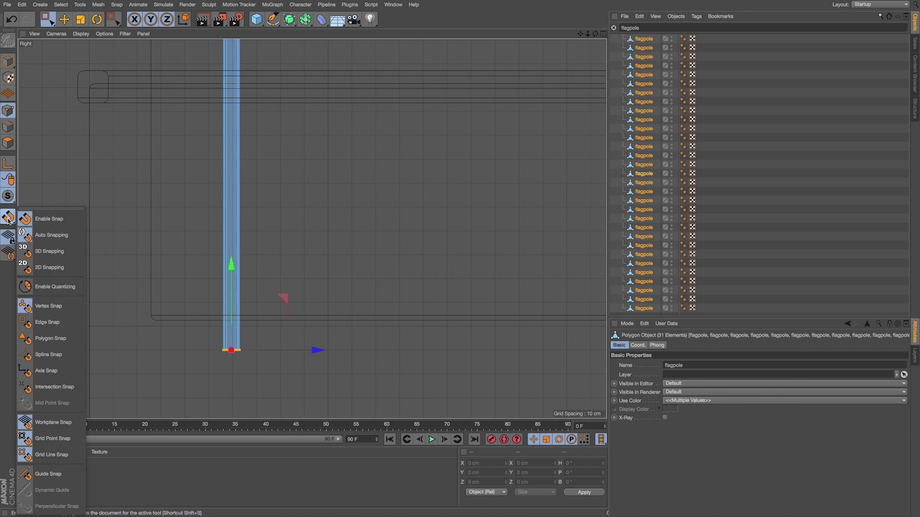
{"action": "left_click", "coordinate": [83, 242]}
{"action": "mouse_move", "coordinate": [231, 279]}
{"action": "left_mouse_down"}
{"action": "mouse_move", "coordinate": [231, 303]}
{"action": "mouse_move", "coordinate": [231, 280]}
{"action": "left_mouse_up"}
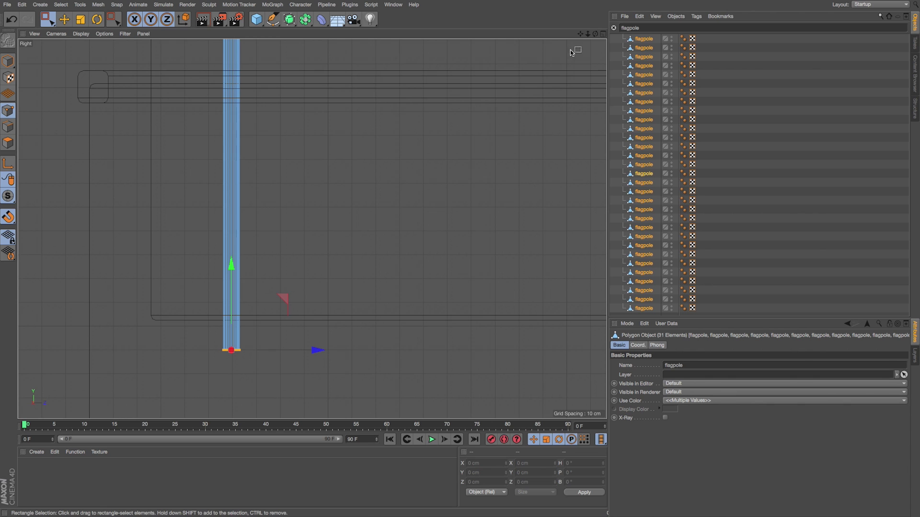
Step: Lower the bottom points of the highest poles in two groups so those poles reach down inside the base
{"action": "left_click_drag", "start_coordinate": [588, 34], "coordinate": [454, 82]}
{"action": "left_click_drag", "start_coordinate": [588, 34], "coordinate": [576, 113]}
{"action": "left_click_drag", "start_coordinate": [439, 156], "coordinate": [386, 87]}
{"action": "left_click_drag", "start_coordinate": [425, 154], "coordinate": [401, 350]}
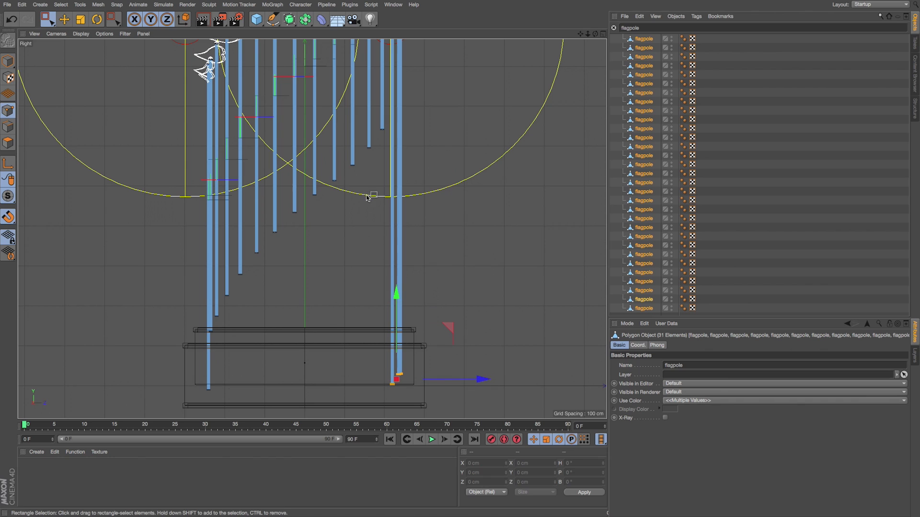
{"action": "left_click_drag", "start_coordinate": [360, 159], "coordinate": [387, 106]}
{"action": "left_click_drag", "start_coordinate": [376, 54], "coordinate": [376, 302]}
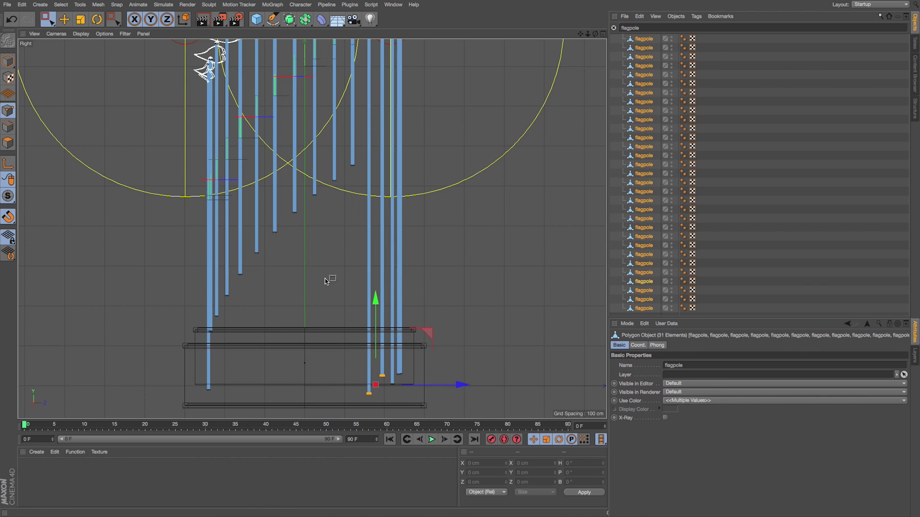
Step: Lower the bottom points of the remaining low and middle poles, group by group, until they all end inside the base
{"action": "left_click_drag", "start_coordinate": [269, 246], "coordinate": [205, 339]}
{"action": "left_click_drag", "start_coordinate": [238, 248], "coordinate": [230, 351]}
{"action": "left_click_drag", "start_coordinate": [248, 242], "coordinate": [248, 301]}
{"action": "left_click_drag", "start_coordinate": [276, 246], "coordinate": [299, 205]}
{"action": "left_click_drag", "start_coordinate": [285, 143], "coordinate": [285, 307]}
{"action": "left_click_drag", "start_coordinate": [310, 205], "coordinate": [324, 310]}
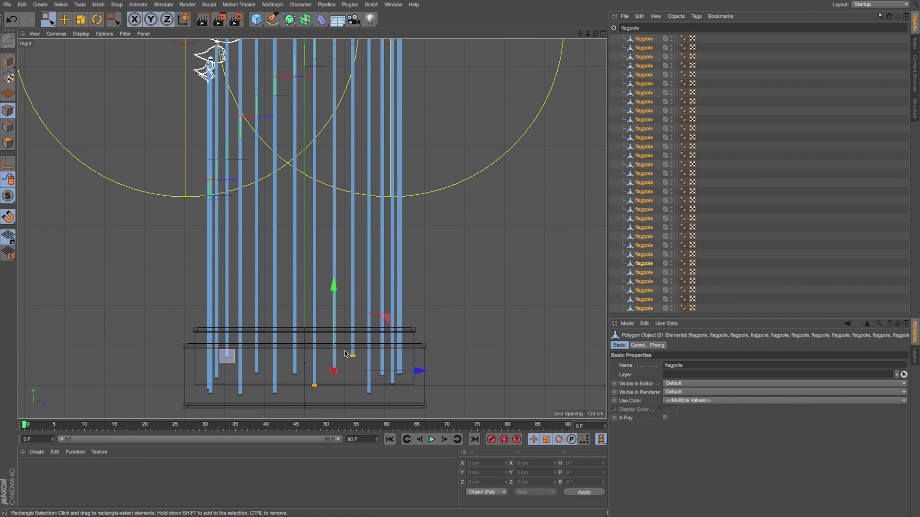
{"action": "left_click_drag", "start_coordinate": [362, 365], "coordinate": [345, 349], "text": "shift"}
{"action": "left_click_drag", "start_coordinate": [288, 278], "coordinate": [289, 293]}
Step: Return to the Perspective view in Model mode, deselect the flagpoles and clear the object name filter
{"action": "key", "text": "F1"}
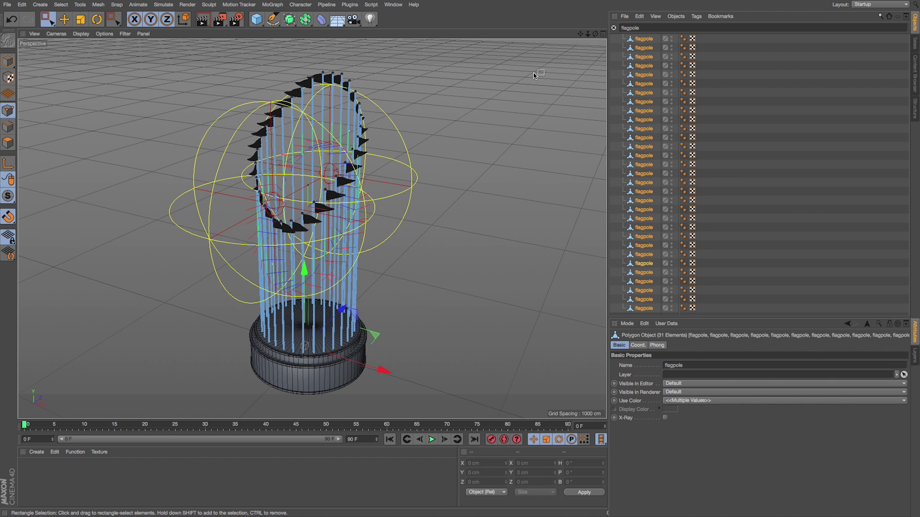
{"action": "left_click", "coordinate": [8, 60]}
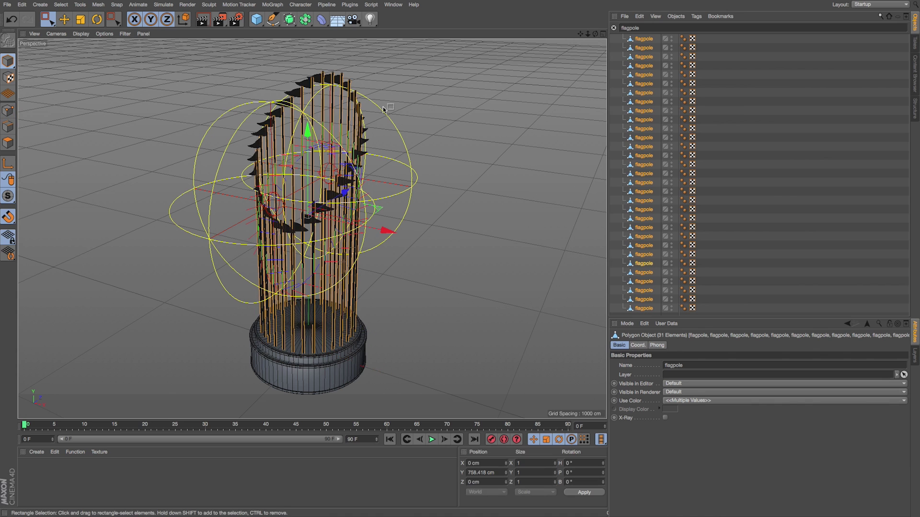
{"action": "left_click", "coordinate": [720, 35]}
{"action": "left_click", "coordinate": [614, 28]}
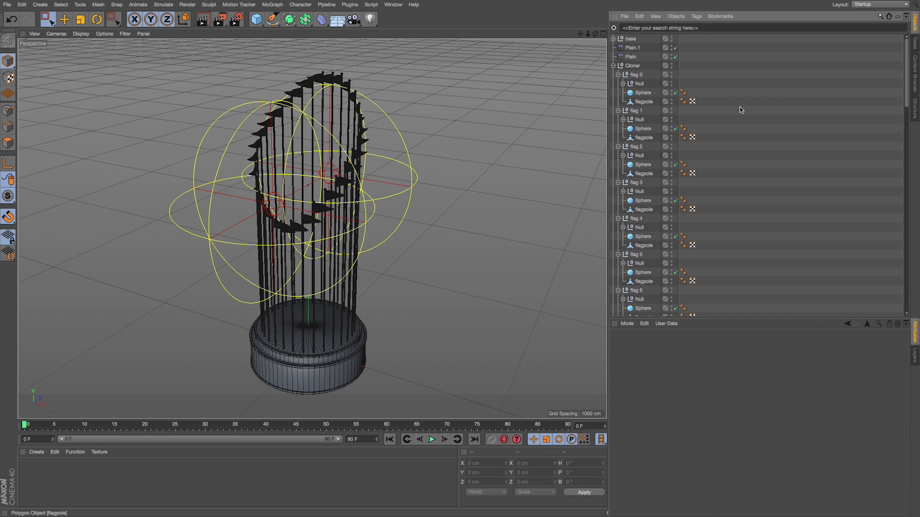
Step: Start an interactive render region and resize it to frame the whole trophy for inspection
{"action": "key", "text": "alt+r"}
{"action": "left_click_drag", "start_coordinate": [453, 134], "coordinate": [452, 40]}
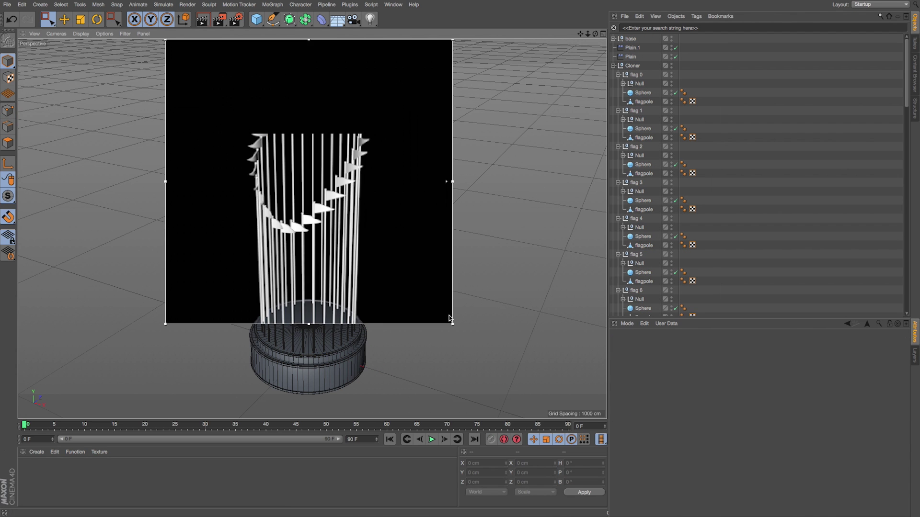
{"action": "left_click_drag", "start_coordinate": [455, 325], "coordinate": [458, 412]}
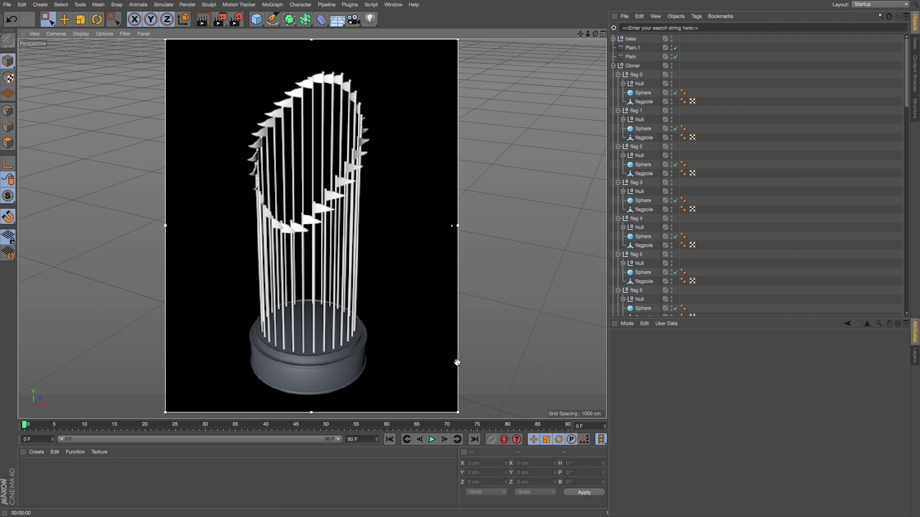
Step: Reframe the trophy, turn off the interactive render region and collapse the Cloner group in the object hierarchy
{"action": "left_click_drag", "start_coordinate": [580, 34], "coordinate": [591, 23]}
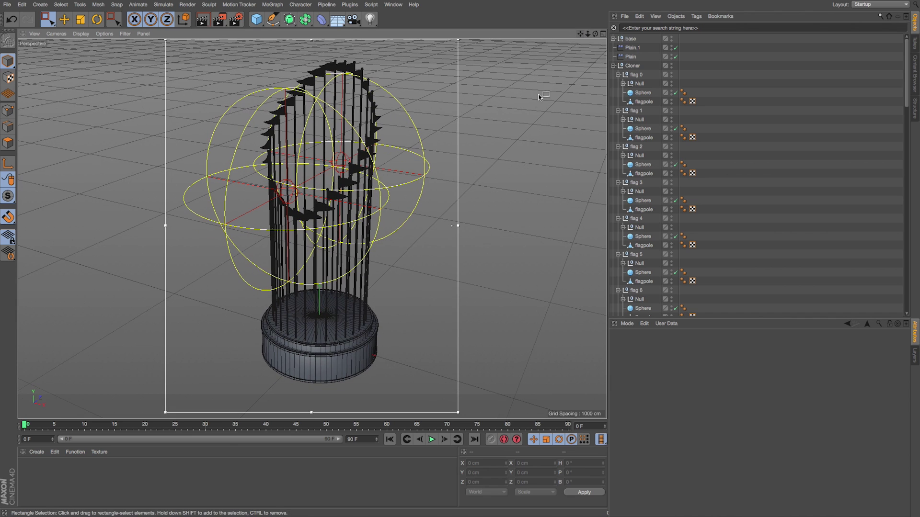
{"action": "left_click", "coordinate": [613, 39]}
{"action": "left_click", "coordinate": [613, 39]}
{"action": "left_click", "coordinate": [613, 66]}
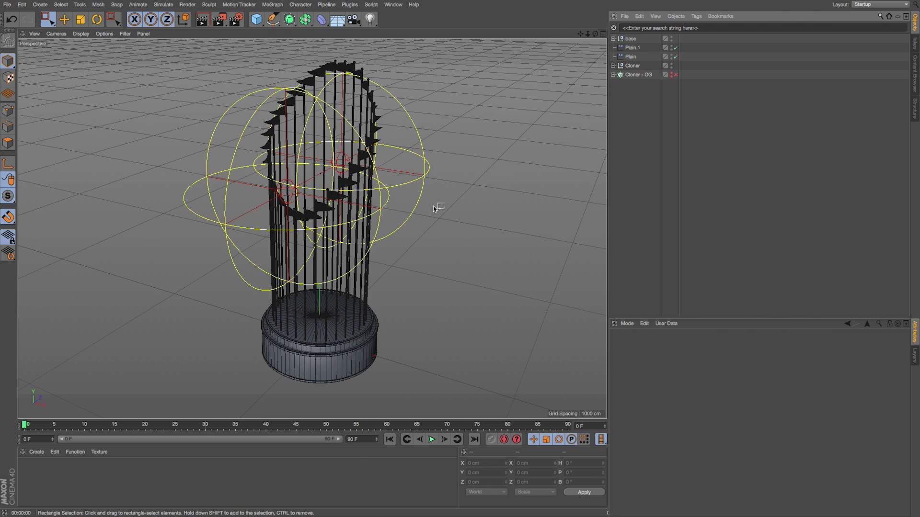
Step: Open the Picture Viewer and compare the last two WorldSeries_Flags_02 renders as colour references
{"action": "left_click_drag", "start_coordinate": [431, 207], "coordinate": [430, 210], "text": "alt"}
{"action": "key", "text": "shift+F6"}
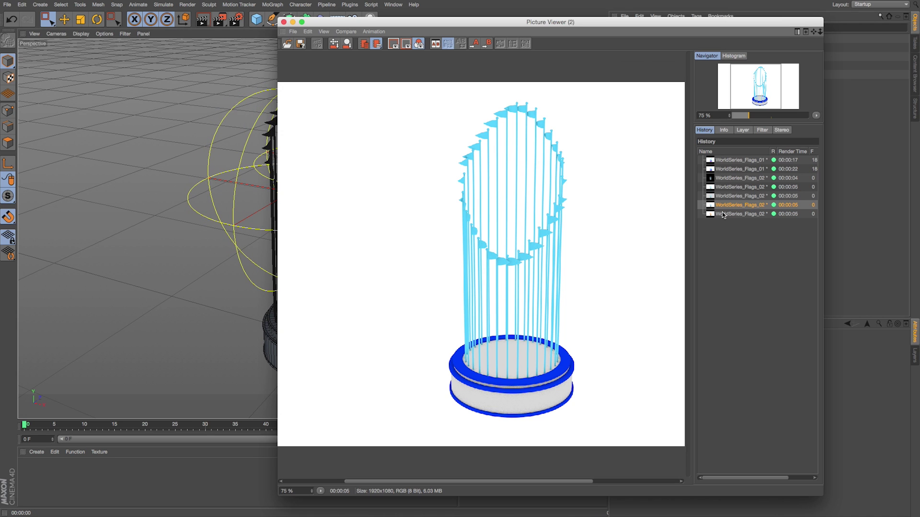
{"action": "left_click", "coordinate": [723, 213]}
{"action": "left_click", "coordinate": [722, 206]}
{"action": "left_click", "coordinate": [718, 213]}
{"action": "left_click", "coordinate": [719, 205]}
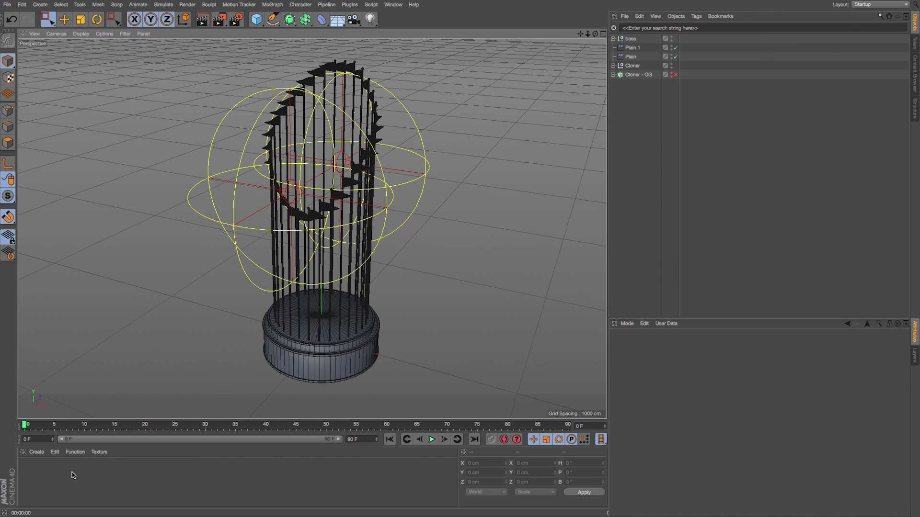
Step: Create a new material and name it flags
{"action": "double_click", "coordinate": [32, 466]}
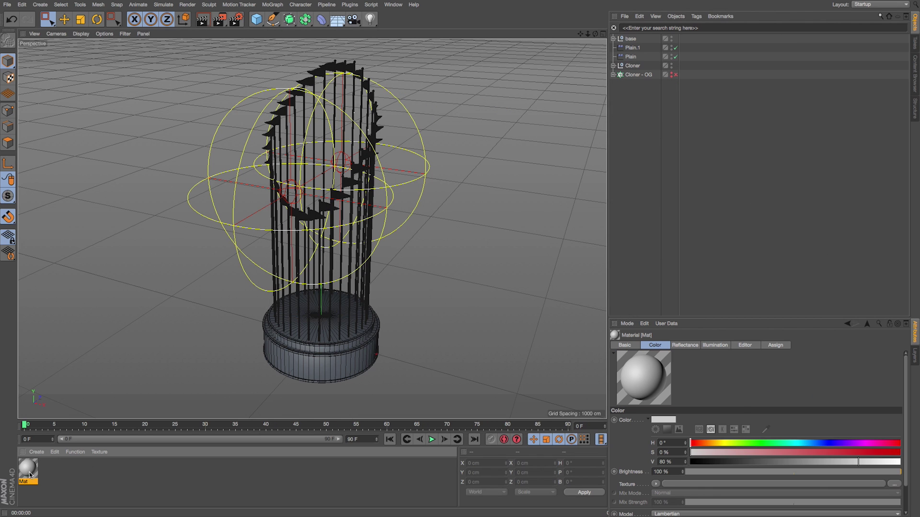
{"action": "double_click", "coordinate": [23, 481]}
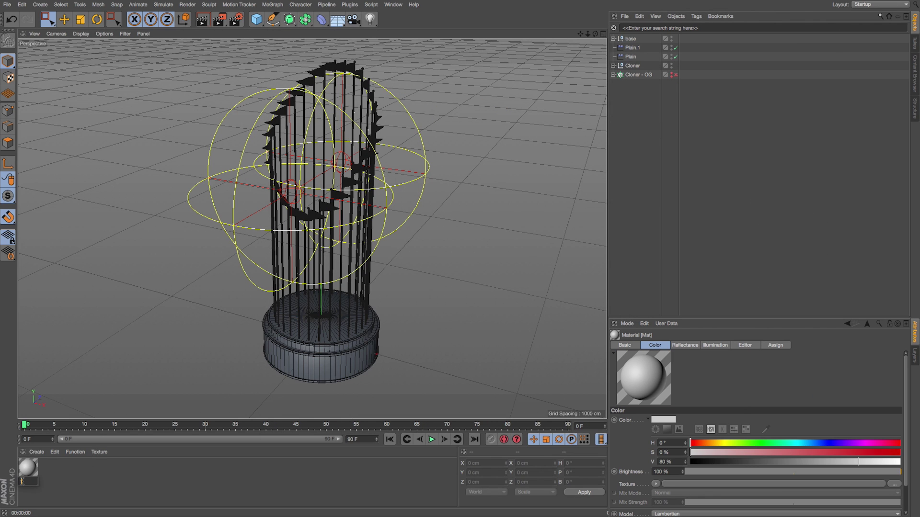
{"action": "type", "text": "flags"}
{"action": "key", "text": "Return"}
Step: Disable the Color and Reflectance channels of the flags material and enable Luminance
{"action": "double_click", "coordinate": [27, 472]}
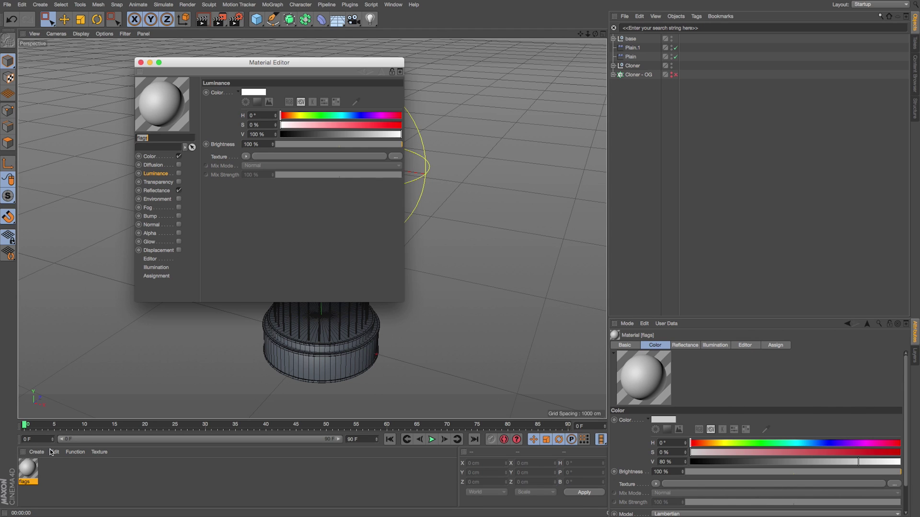
{"action": "left_click", "coordinate": [178, 190]}
{"action": "left_click", "coordinate": [179, 156]}
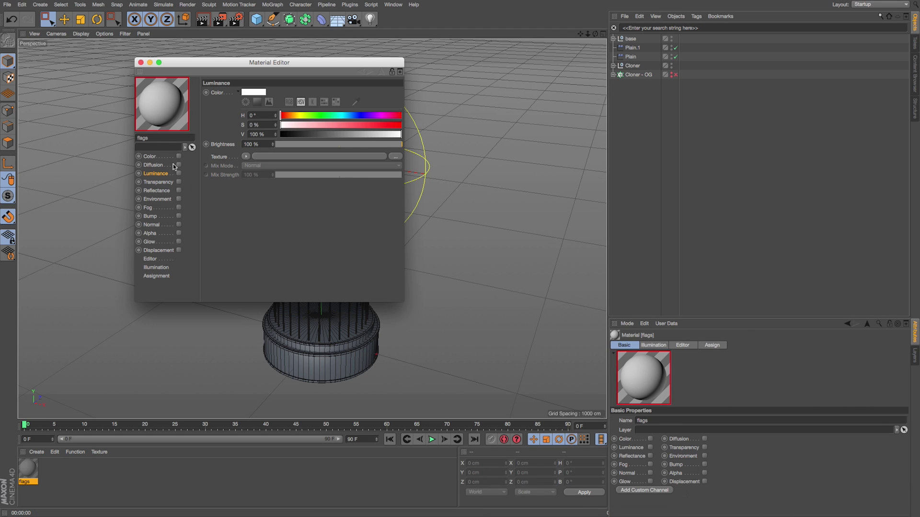
{"action": "left_click", "coordinate": [179, 173]}
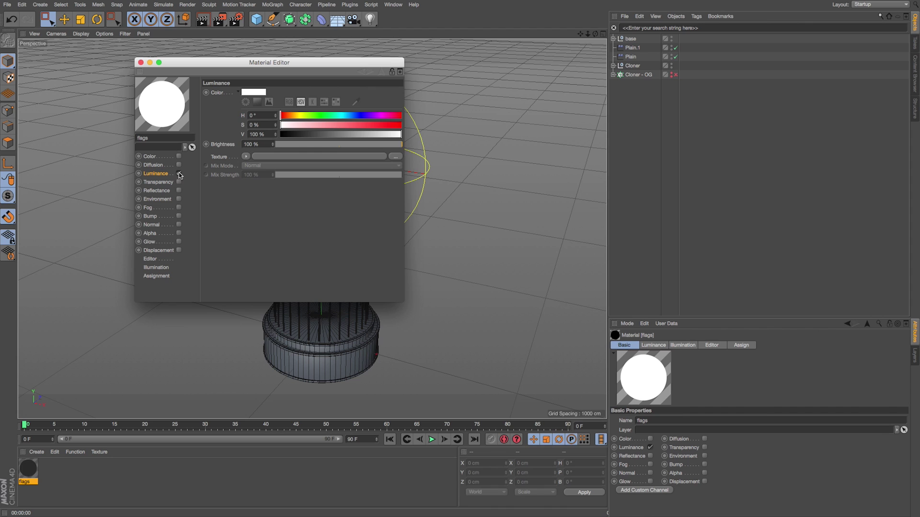
Step: Set the flags material's luminance to light blue (H 197.821°, S 59.8%, V 100%) and apply it to the Cloner group
{"action": "left_click", "coordinate": [254, 92]}
{"action": "left_click", "coordinate": [194, 81]}
{"action": "left_click_drag", "start_coordinate": [254, 61], "coordinate": [355, 108]}
{"action": "left_click_drag", "start_coordinate": [350, 206], "coordinate": [348, 222]}
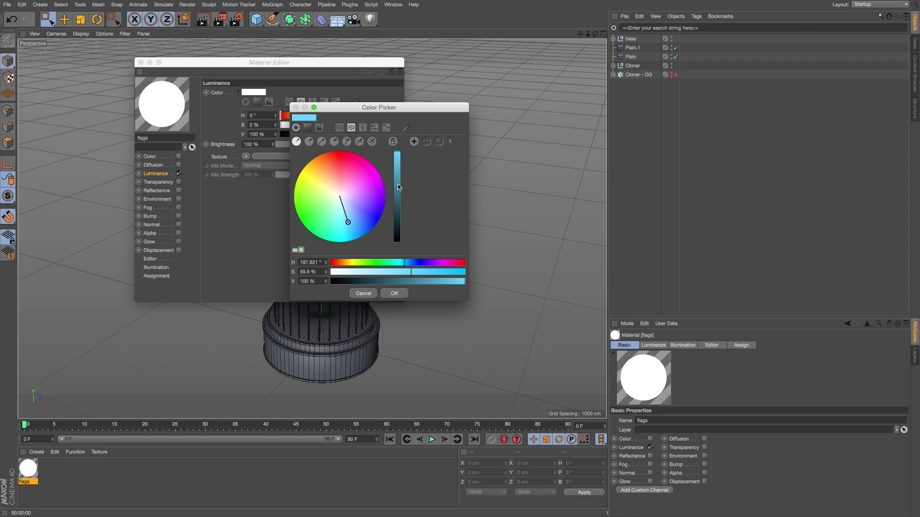
{"action": "left_click", "coordinate": [393, 297]}
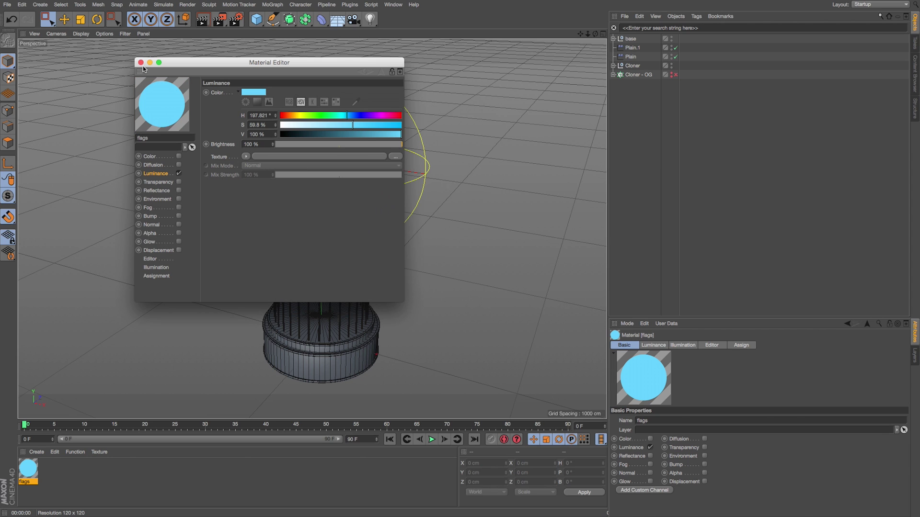
{"action": "left_click", "coordinate": [141, 62]}
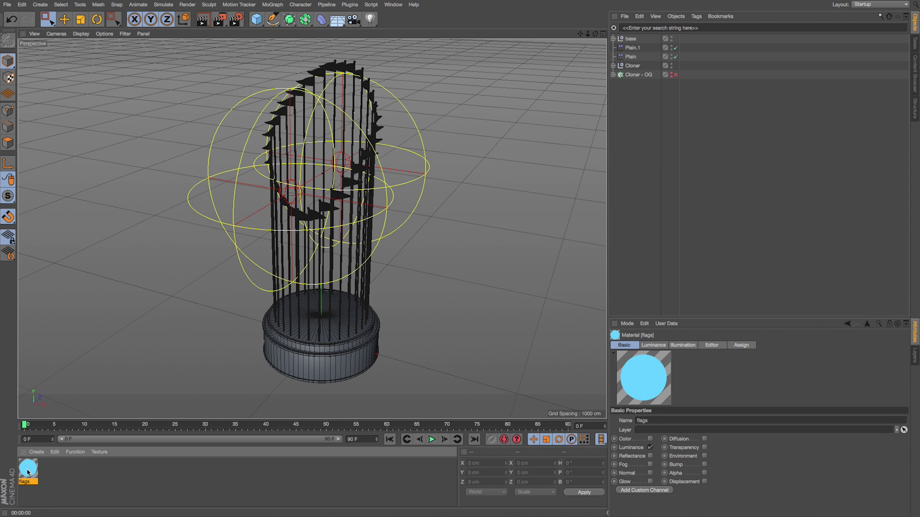
{"action": "left_click_drag", "start_coordinate": [556, 123], "coordinate": [634, 65]}
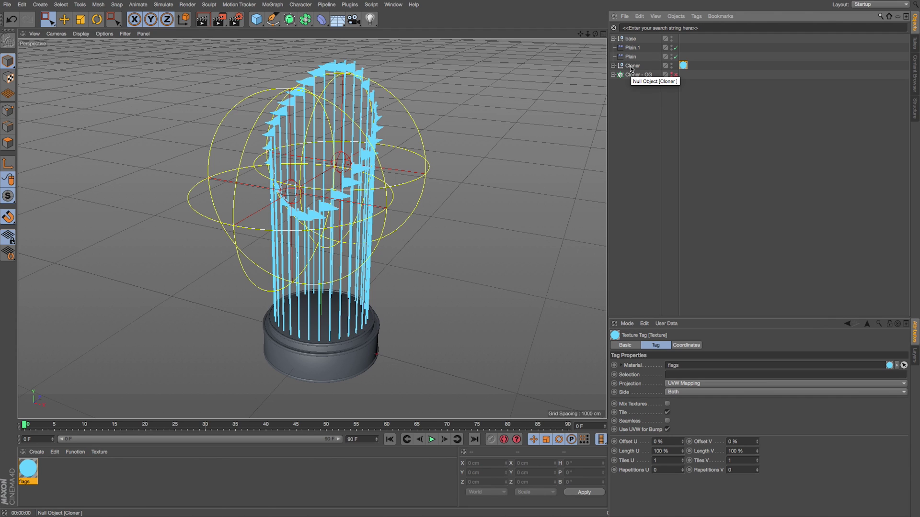
Step: Duplicate the flags material and rename the copy as base
{"action": "left_click_drag", "start_coordinate": [29, 475], "coordinate": [43, 481]}
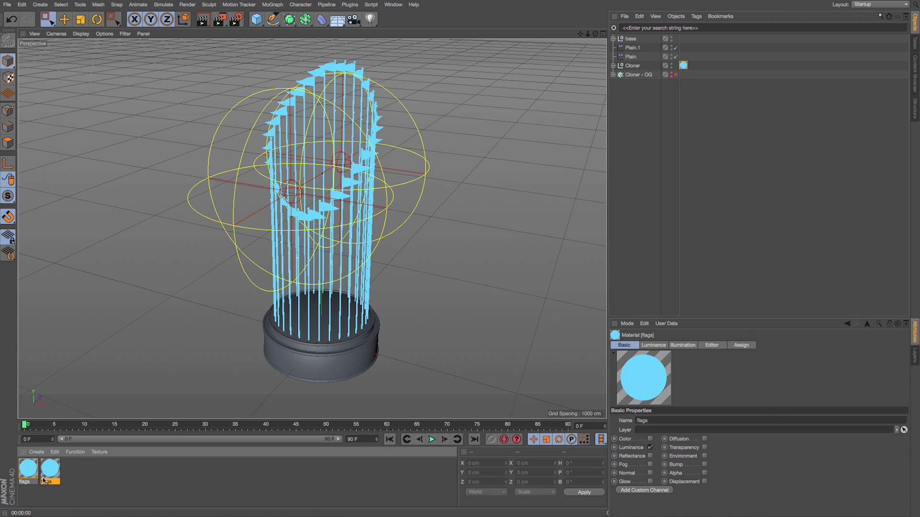
{"action": "double_click", "coordinate": [49, 482]}
{"action": "type", "text": "base"}
{"action": "key", "text": "Return"}
Step: Make the base material's luminance colour white by setting its saturation to 0%
{"action": "double_click", "coordinate": [50, 476]}
{"action": "left_click", "coordinate": [247, 91]}
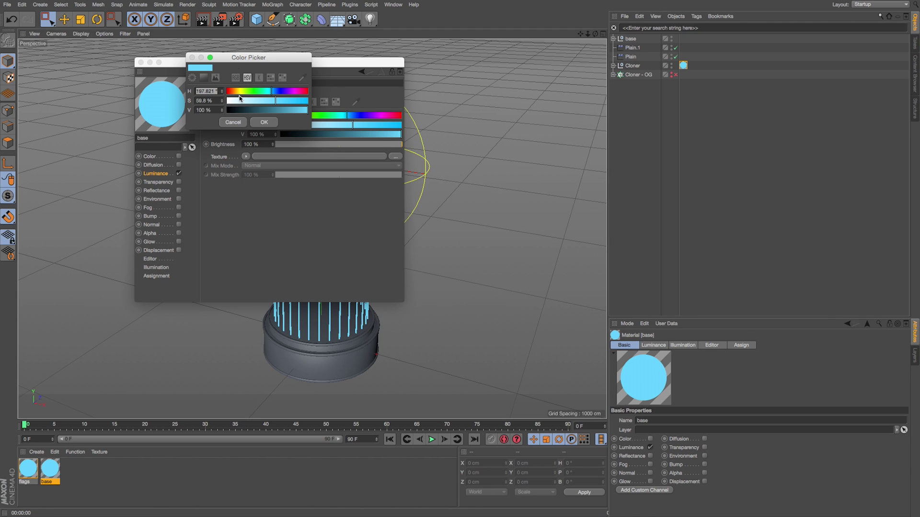
{"action": "left_click_drag", "start_coordinate": [240, 99], "coordinate": [226, 100]}
{"action": "left_click", "coordinate": [264, 122]}
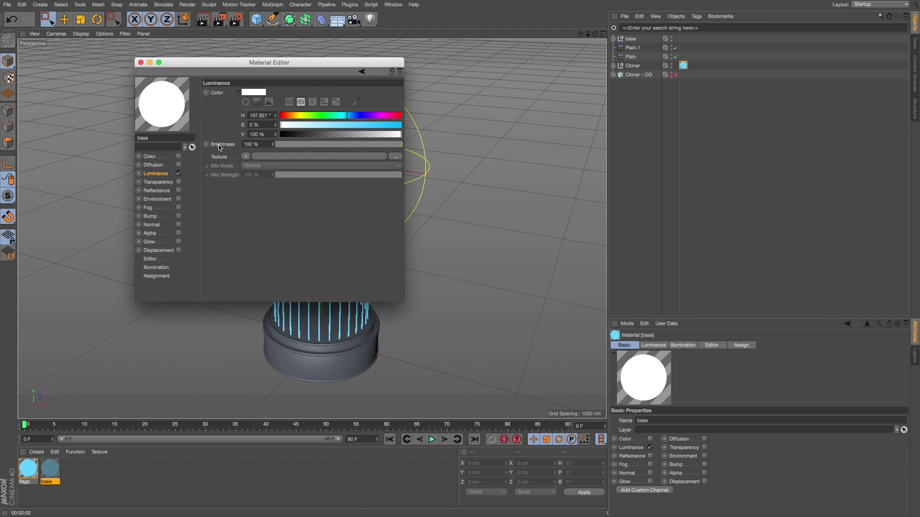
Step: Duplicate the base material as base 2 and set its luminance colour to a saturated deep blue
{"action": "left_click_drag", "start_coordinate": [51, 472], "coordinate": [71, 472], "text": "ctrl"}
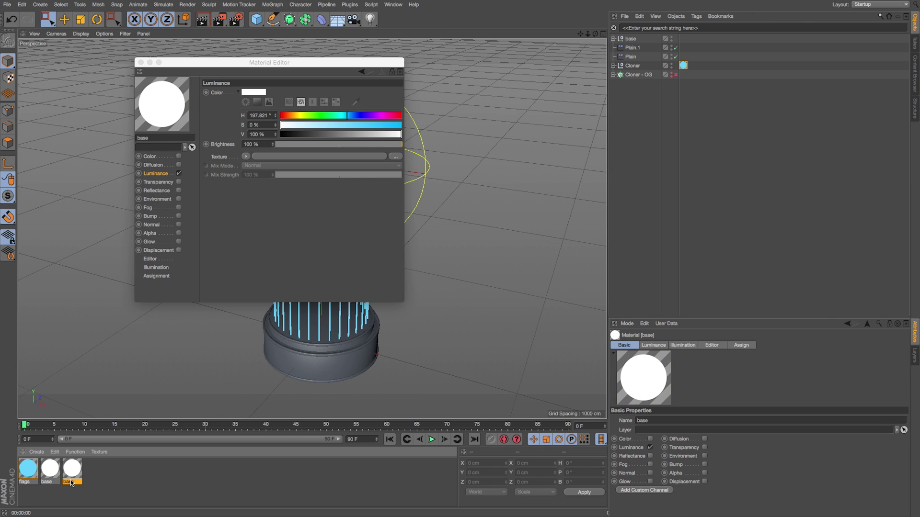
{"action": "double_click", "coordinate": [72, 469]}
{"action": "left_click", "coordinate": [245, 102]}
{"action": "left_click_drag", "start_coordinate": [305, 171], "coordinate": [328, 195]}
{"action": "left_click", "coordinate": [140, 63]}
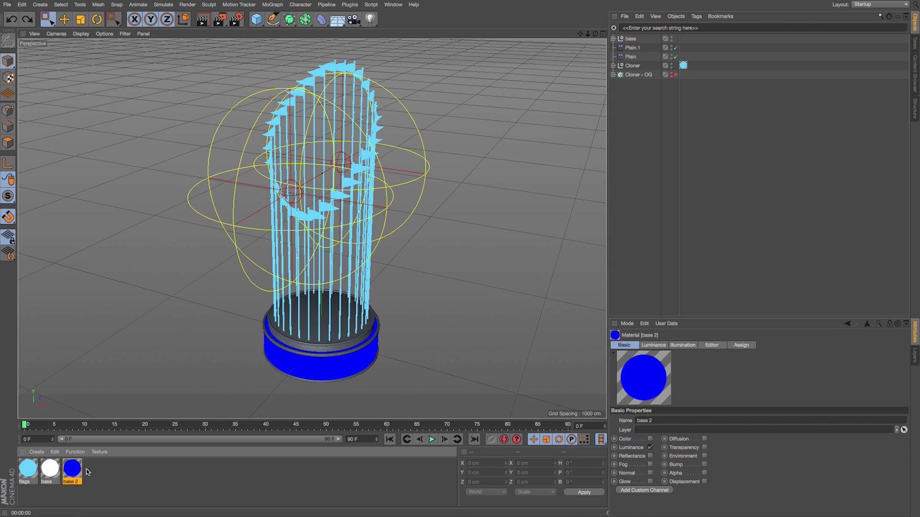
Step: Apply the white base material to the lower base cylinder and the blue base 2 material to its two edge tubes
{"action": "left_click_drag", "start_coordinate": [238, 393], "coordinate": [302, 363]}
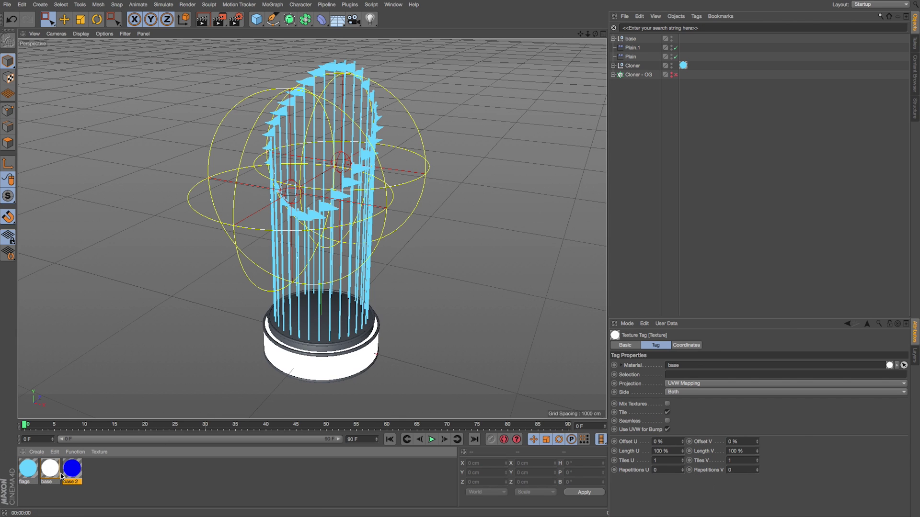
{"action": "left_click_drag", "start_coordinate": [233, 381], "coordinate": [300, 352]}
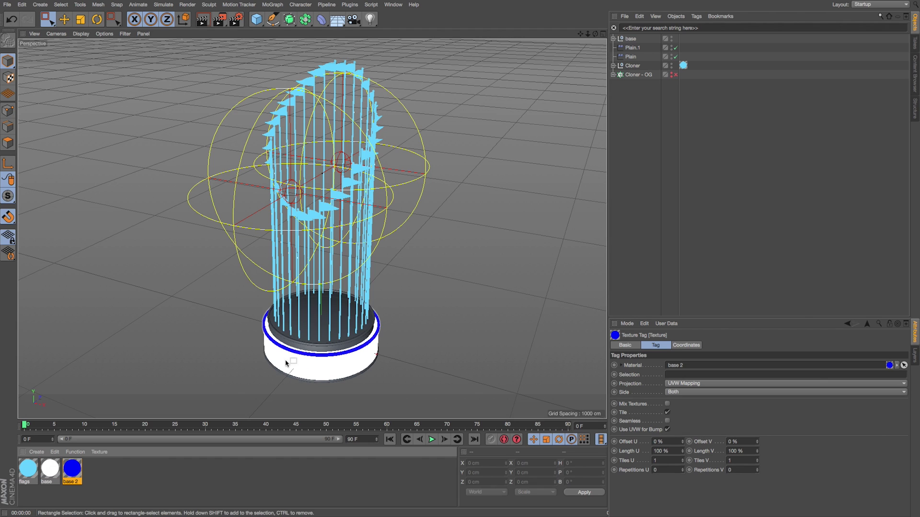
{"action": "left_click_drag", "start_coordinate": [77, 473], "coordinate": [329, 383]}
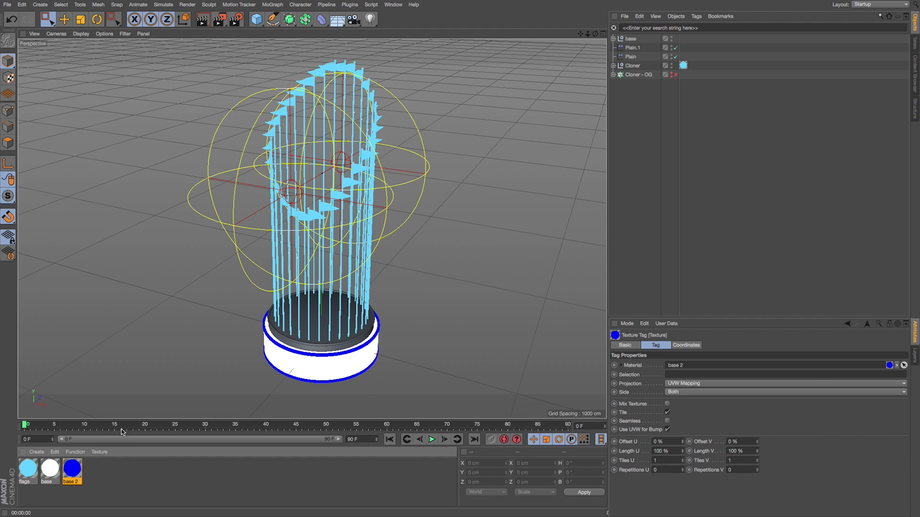
Step: Apply base 2 to Tube and base to Cylinder in the base group, and check the trophy in an interactive render region
{"action": "left_click", "coordinate": [613, 39]}
{"action": "left_click_drag", "start_coordinate": [74, 475], "coordinate": [639, 49]}
{"action": "left_click_drag", "start_coordinate": [571, 139], "coordinate": [641, 58]}
{"action": "key", "text": "alt+r"}
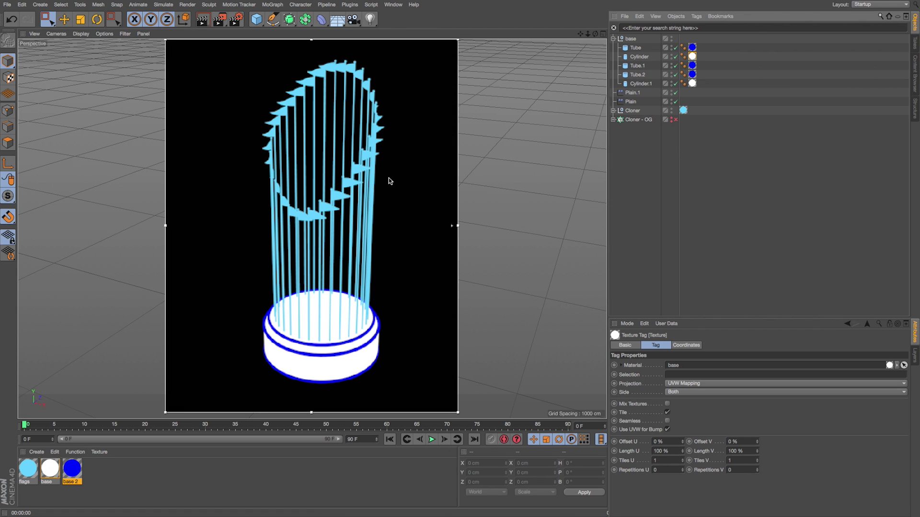
{"action": "key", "text": "alt+r"}
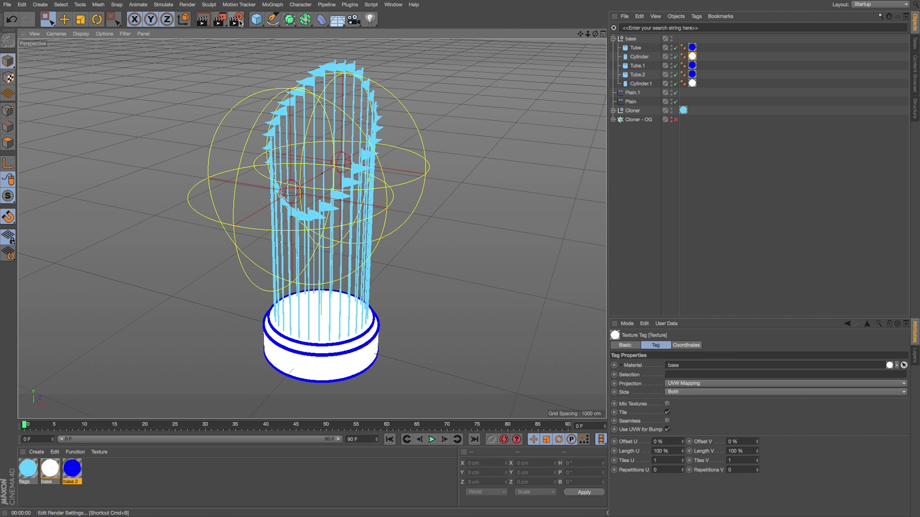
Step: Add the Ambient Occlusion effect to the render settings
{"action": "left_click", "coordinate": [236, 22]}
{"action": "left_click", "coordinate": [100, 213]}
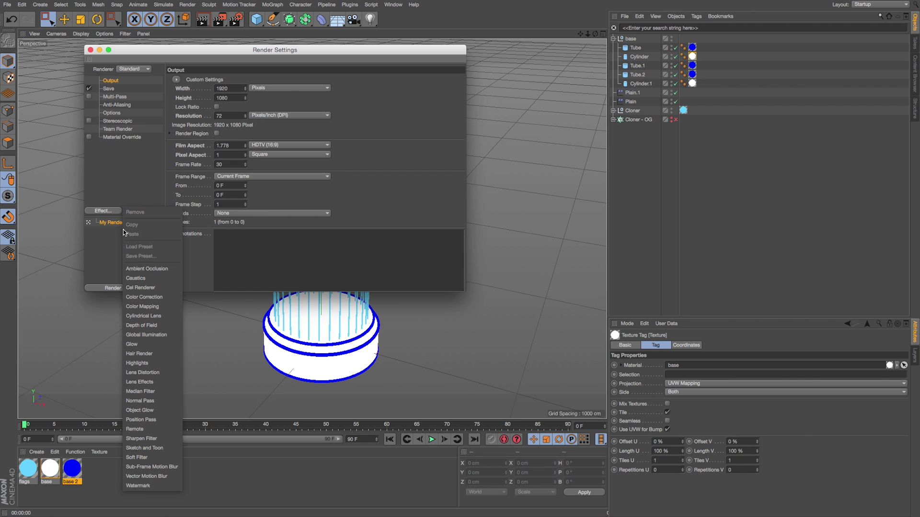
{"action": "left_click", "coordinate": [136, 267]}
{"action": "left_click", "coordinate": [90, 50]}
Step: Open the latest WorldSeries_Flags_03 render in the Picture Viewer and examine the flags and poles up close and at 100% zoom
{"action": "left_click_drag", "start_coordinate": [443, 161], "coordinate": [463, 156], "text": "alt"}
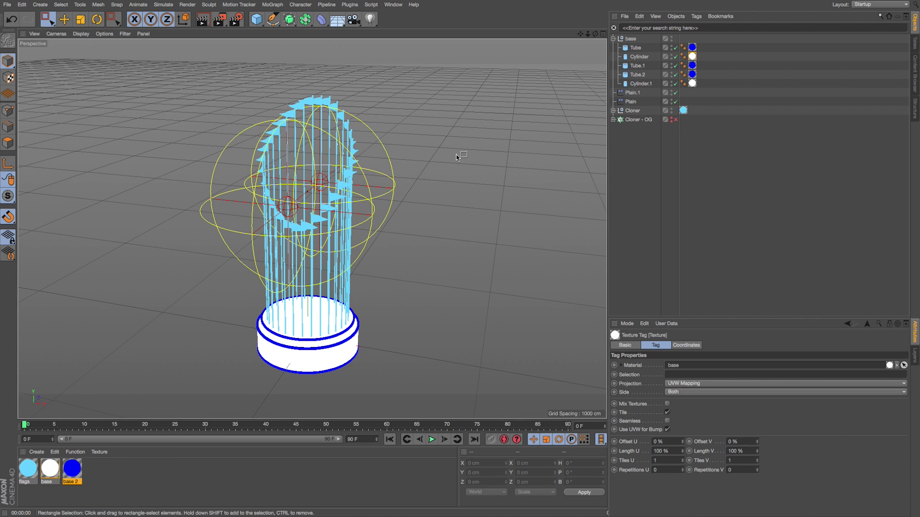
{"action": "left_click", "coordinate": [392, 5]}
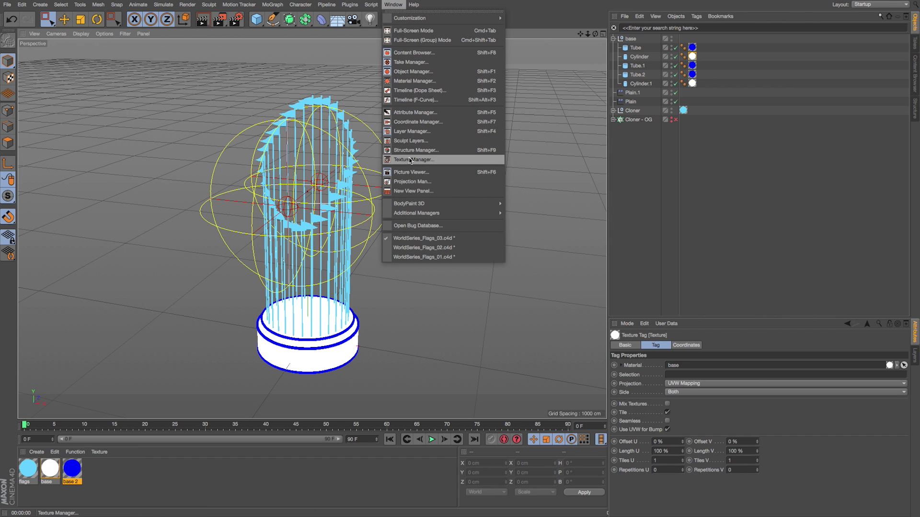
{"action": "left_click", "coordinate": [410, 172]}
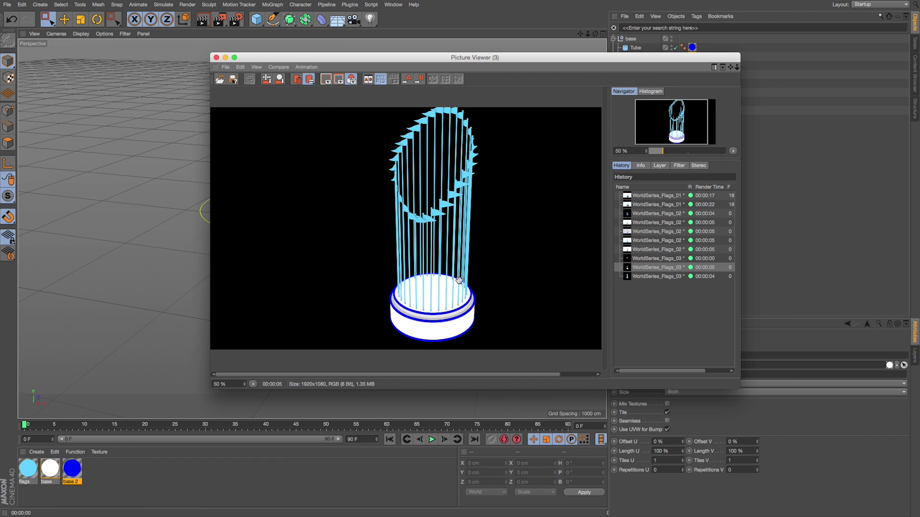
{"action": "left_click", "coordinate": [652, 276]}
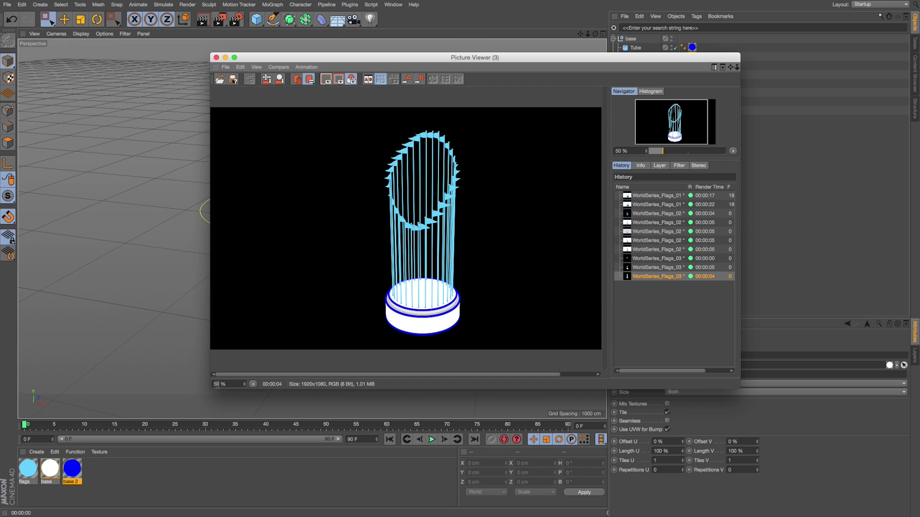
{"action": "type", "text": "100"}
{"action": "key", "text": "Return"}
{"action": "scroll", "coordinate": [443, 220], "scroll_direction": "up", "scroll_amount": 6}
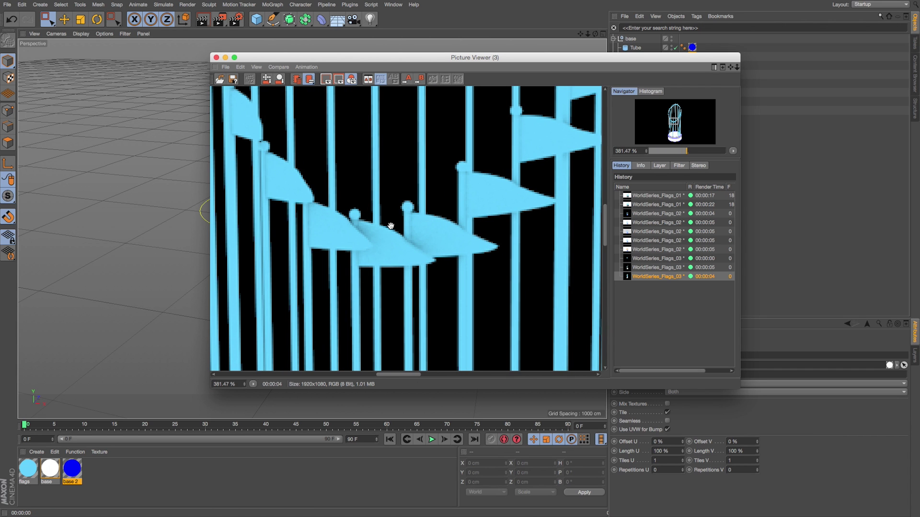
{"action": "scroll", "coordinate": [391, 225], "scroll_direction": "down", "scroll_amount": 6}
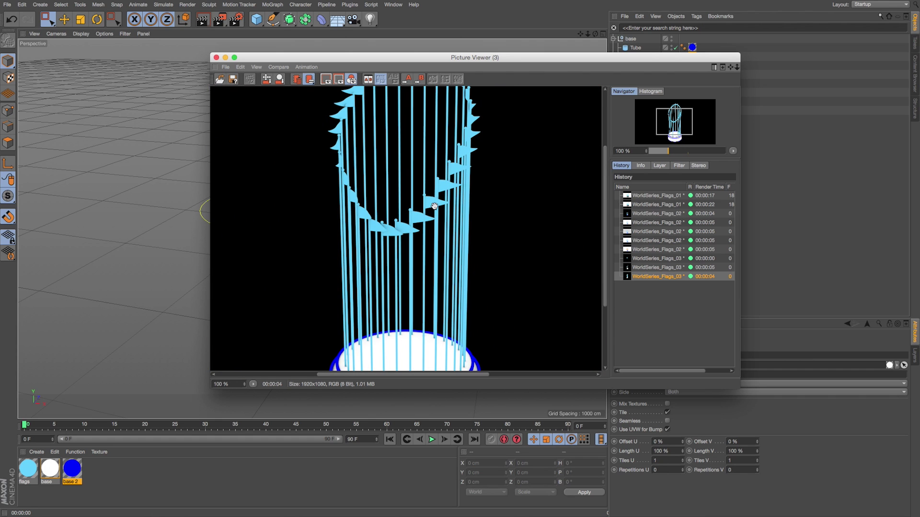
{"action": "left_click_drag", "start_coordinate": [430, 183], "coordinate": [443, 251]}
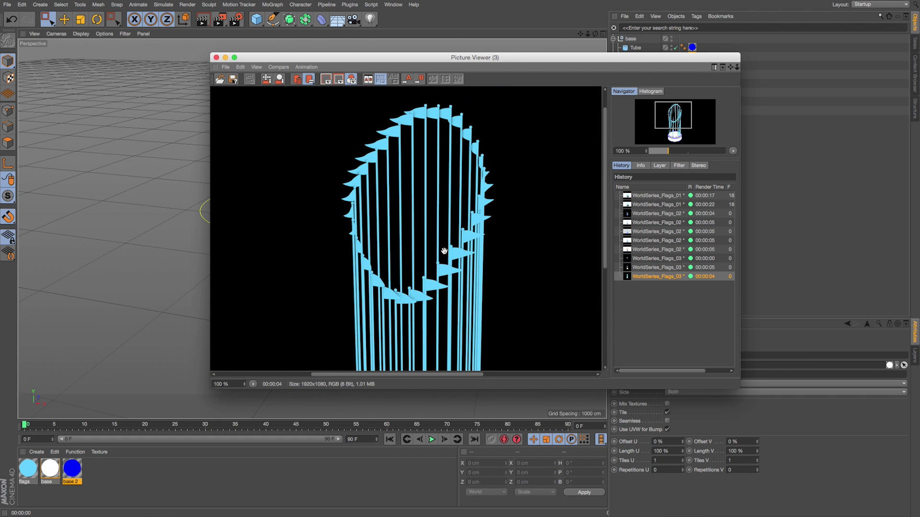
{"action": "left_click", "coordinate": [216, 58]}
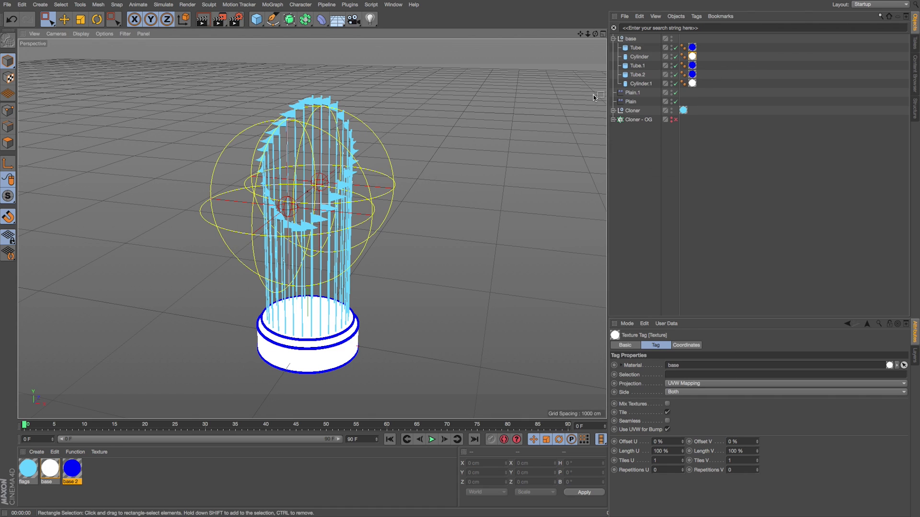
Step: Change the flags material's luminance colour to orange (H 37.209°, S 100%, V 100%)
{"action": "double_click", "coordinate": [27, 472]}
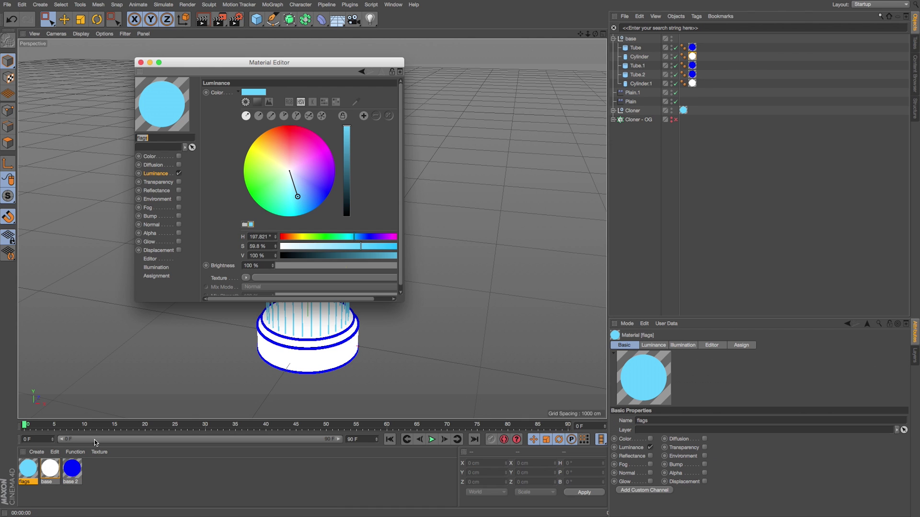
{"action": "left_click_drag", "start_coordinate": [232, 54], "coordinate": [475, 127]}
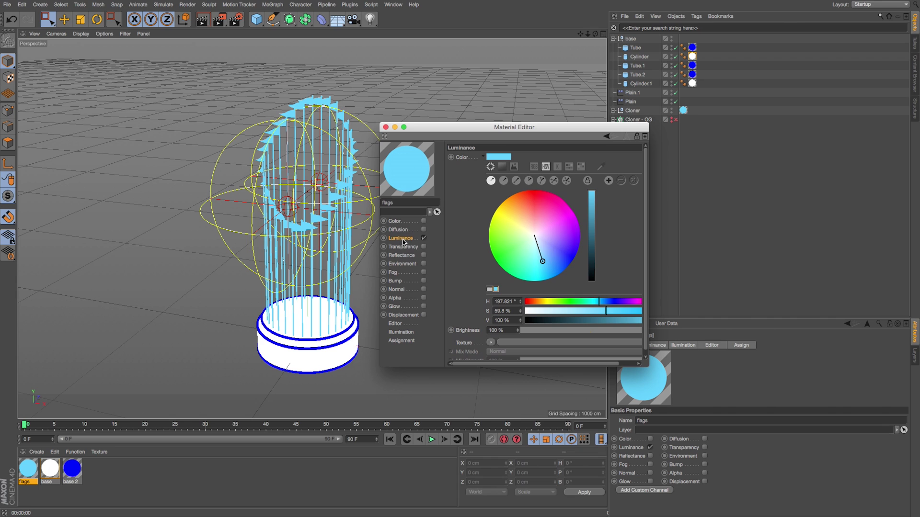
{"action": "left_click", "coordinate": [506, 199]}
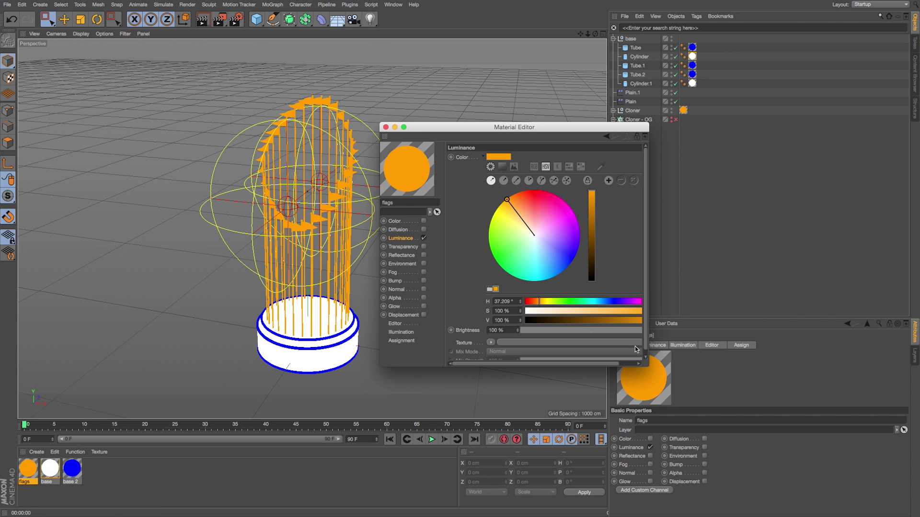
Step: Render the recoloured trophy to the Picture Viewer and view it at 50% and 100% zoom
{"action": "key", "text": "shift+r"}
{"action": "left_click_drag", "start_coordinate": [217, 387], "coordinate": [200, 376]}
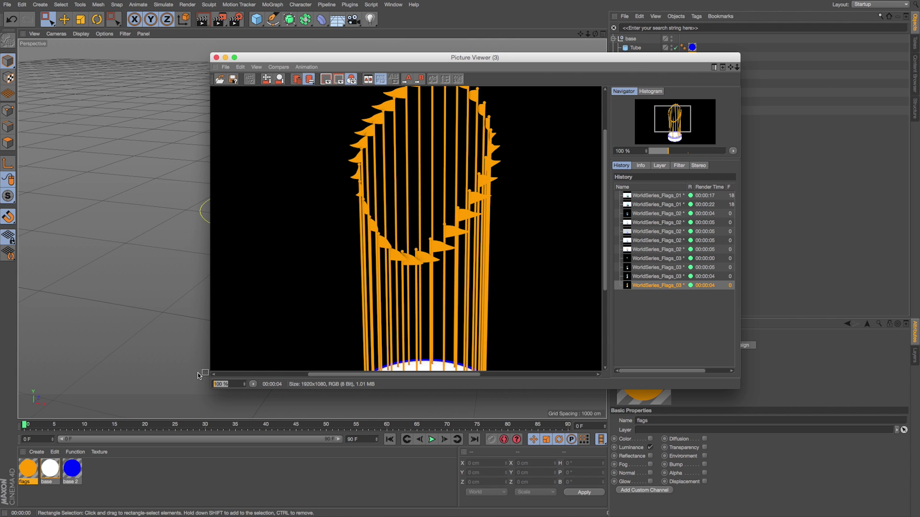
{"action": "type", "text": "50"}
{"action": "key", "text": "Return"}
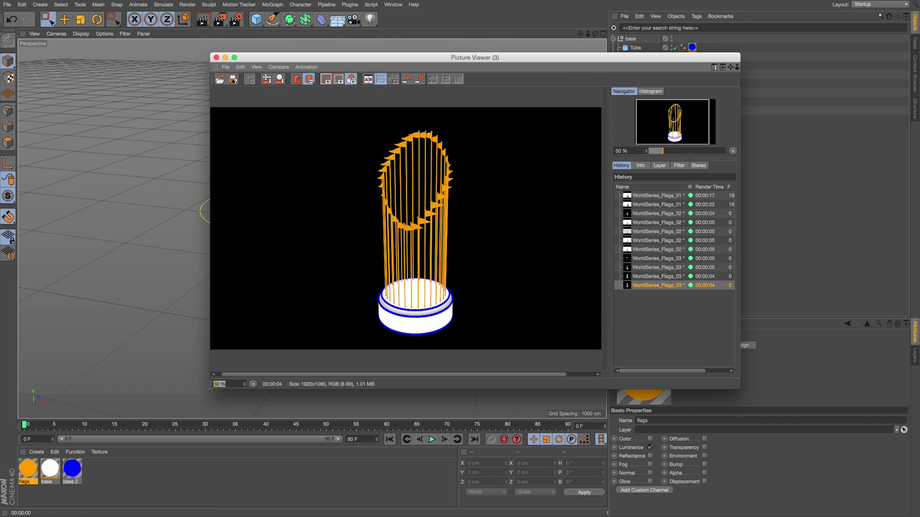
{"action": "type", "text": "100"}
{"action": "key", "text": "Return"}
Step: Enlarge the Picture Viewer window and position the render to inspect the whole trophy at full size
{"action": "left_click_drag", "start_coordinate": [741, 388], "coordinate": [839, 515]}
{"action": "left_click_drag", "start_coordinate": [556, 266], "coordinate": [581, 240]}
{"action": "left_click_drag", "start_coordinate": [464, 57], "coordinate": [454, 9]}
{"action": "left_click_drag", "start_coordinate": [829, 468], "coordinate": [873, 516]}
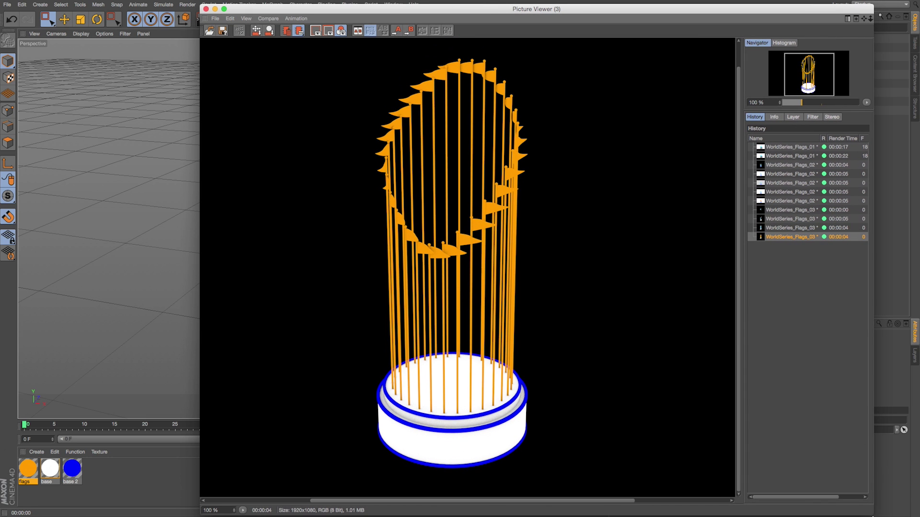
{"action": "left_click_drag", "start_coordinate": [570, 322], "coordinate": [592, 332]}
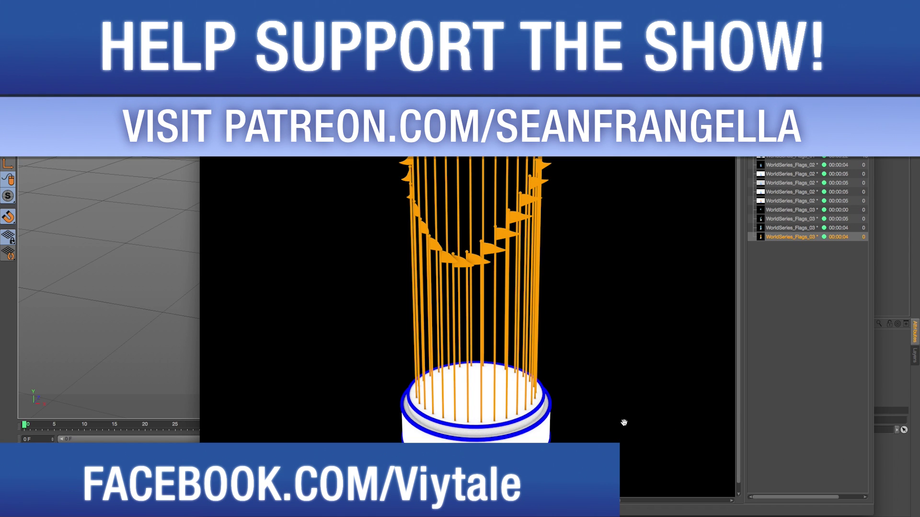
{"action": "left_click_drag", "start_coordinate": [871, 516], "coordinate": [883, 516]}
{"action": "mouse_move", "coordinate": [603, 264]}
{"action": "left_mouse_down"}
{"action": "mouse_move", "coordinate": [544, 261]}
{"action": "mouse_move", "coordinate": [590, 260]}
{"action": "left_mouse_up"}
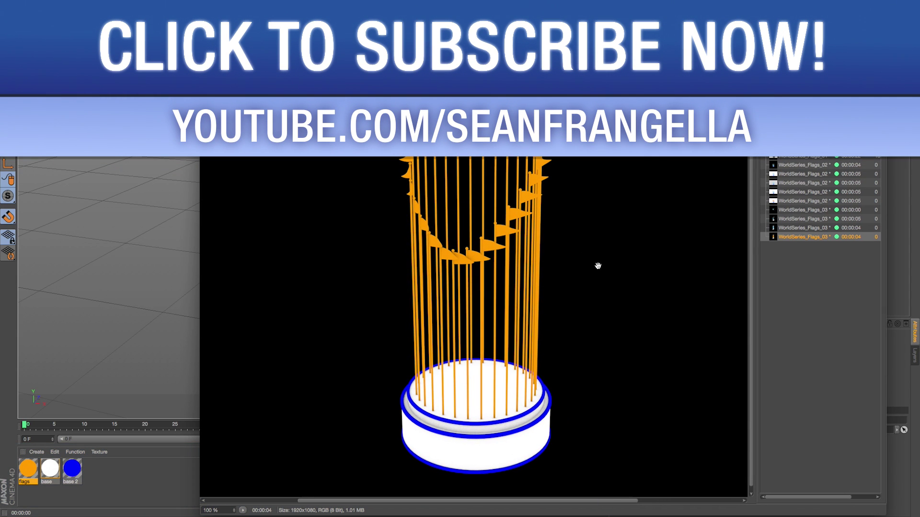